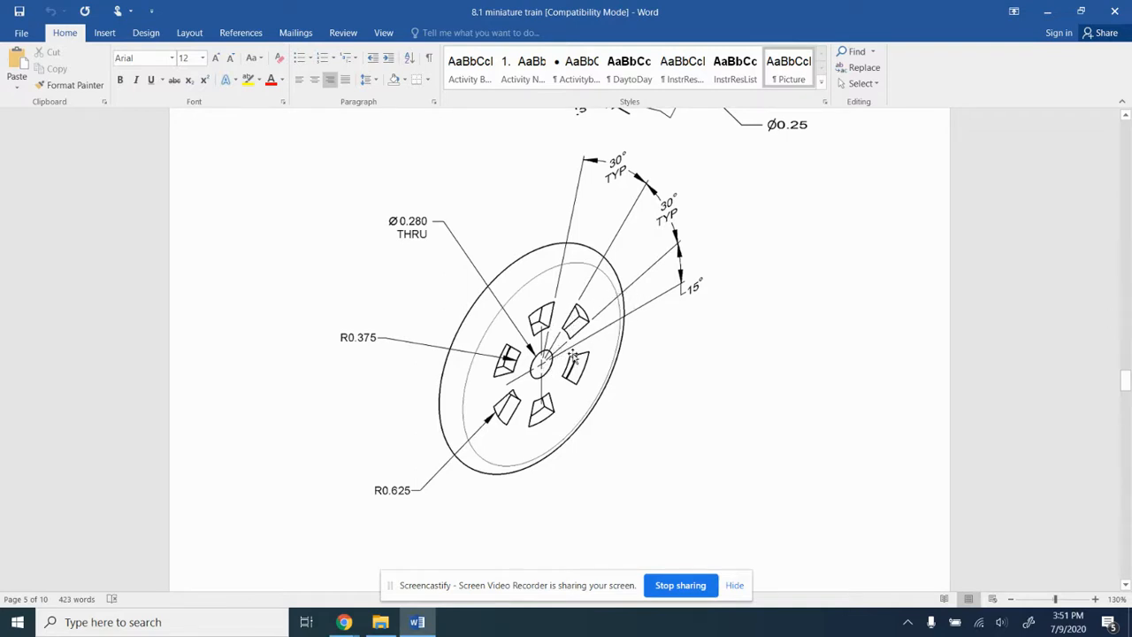
Switch to the Onshape Wheel part studio and start a sketch on the wheel's flat back face, viewed straight on.
{"action": "mouse_move", "coordinate": [344, 622]}
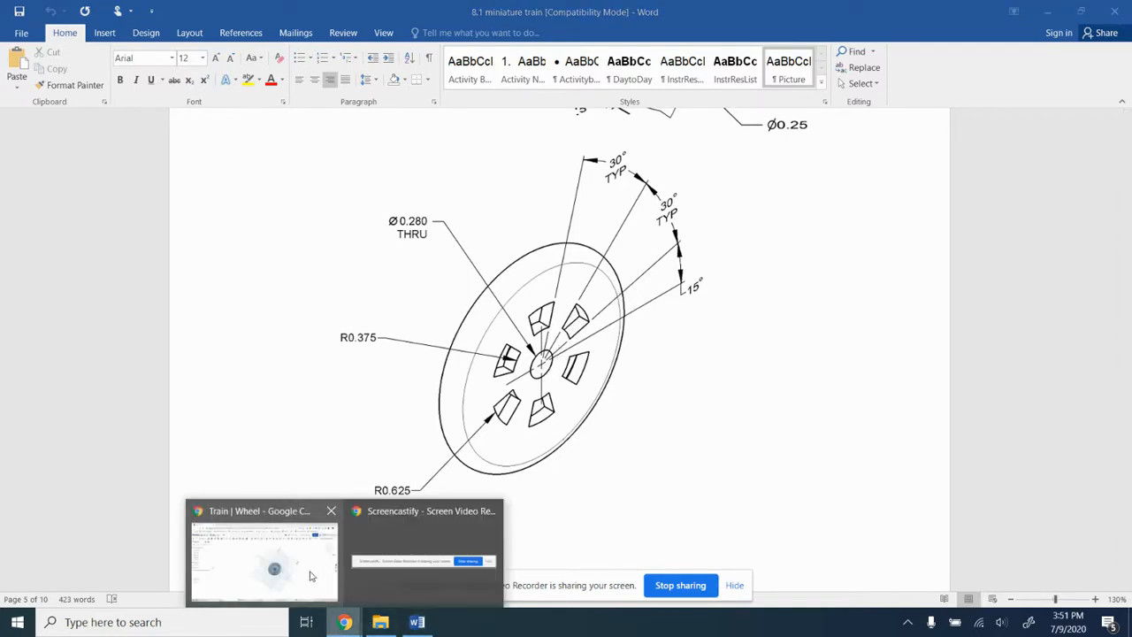
{"action": "left_click", "coordinate": [301, 563]}
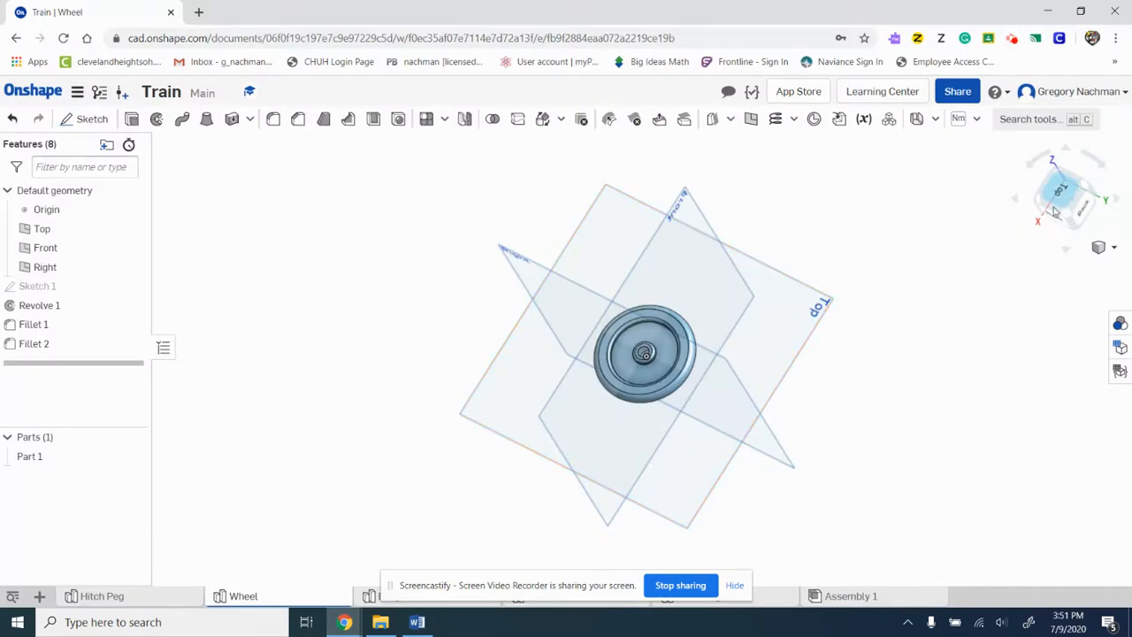
{"action": "right_click_drag", "start_coordinate": [800, 354], "coordinate": [712, 280]}
{"action": "left_click", "coordinate": [73, 117]}
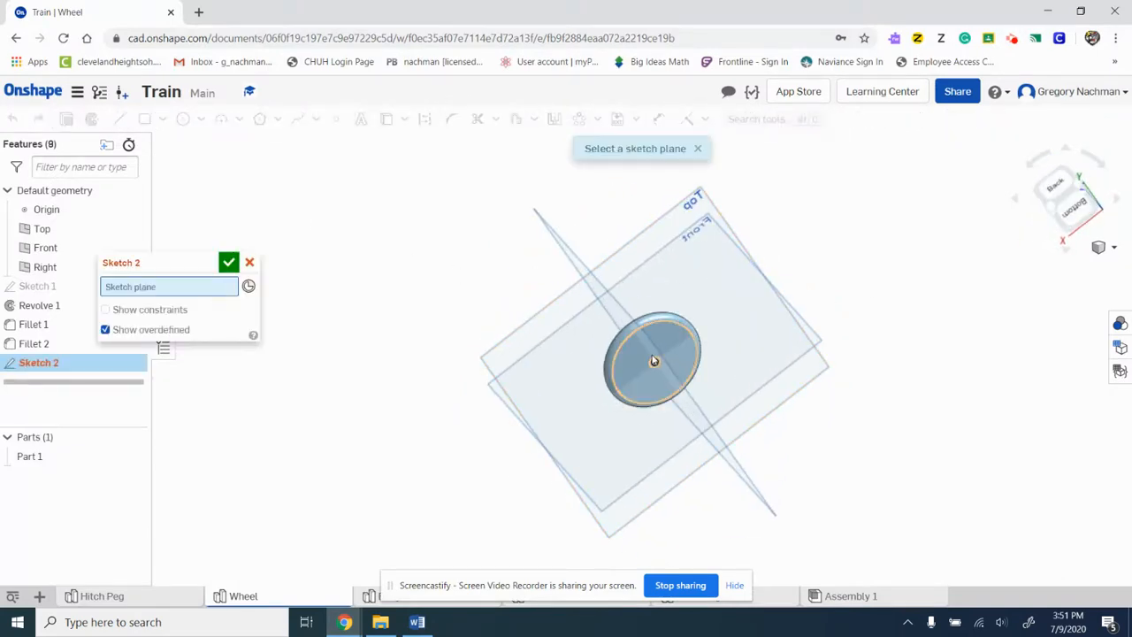
{"action": "left_click", "coordinate": [654, 360]}
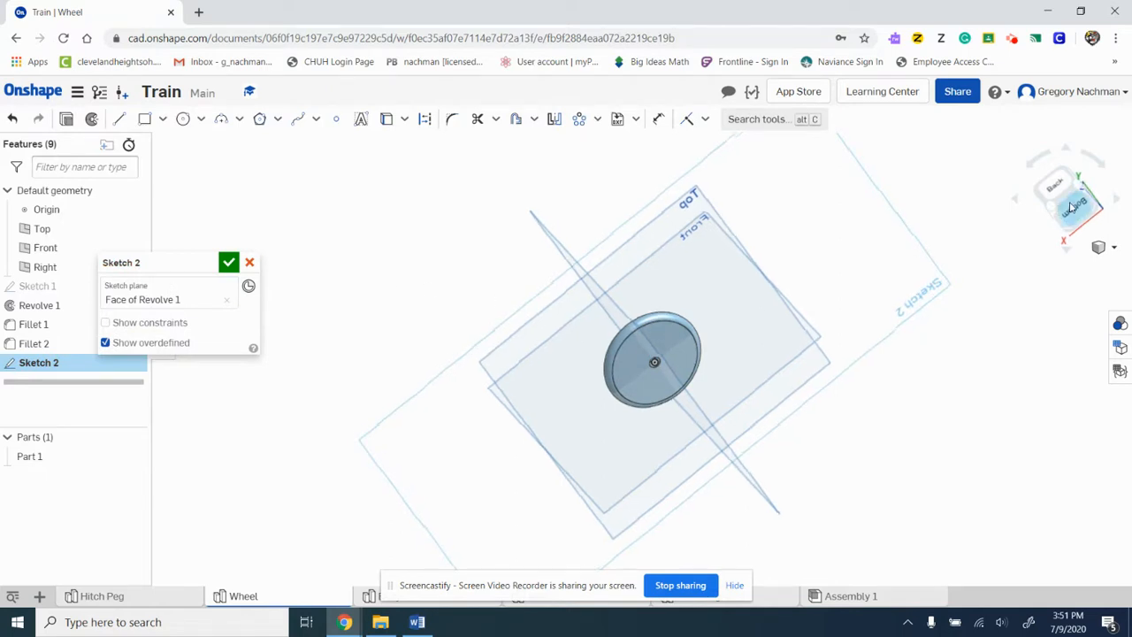
{"action": "left_click", "coordinate": [1071, 206]}
Draw a horizontal line from the wheel's center outward past the rim.
{"action": "left_click", "coordinate": [115, 119]}
{"action": "left_click", "coordinate": [642, 358]}
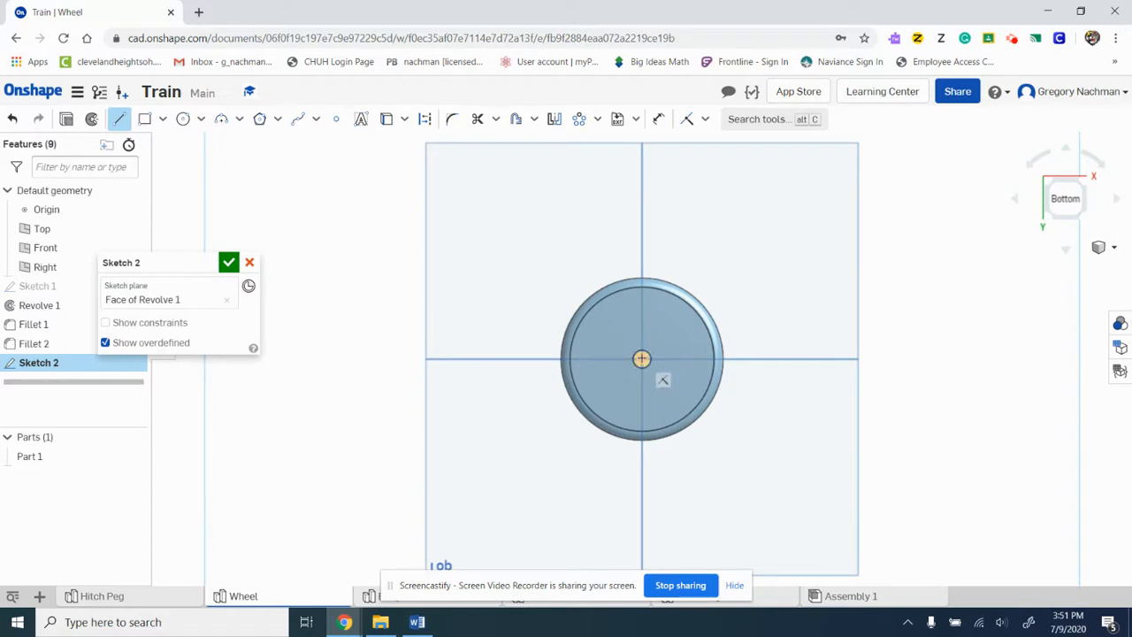
{"action": "left_click", "coordinate": [794, 358]}
{"action": "key", "text": "Escape"}
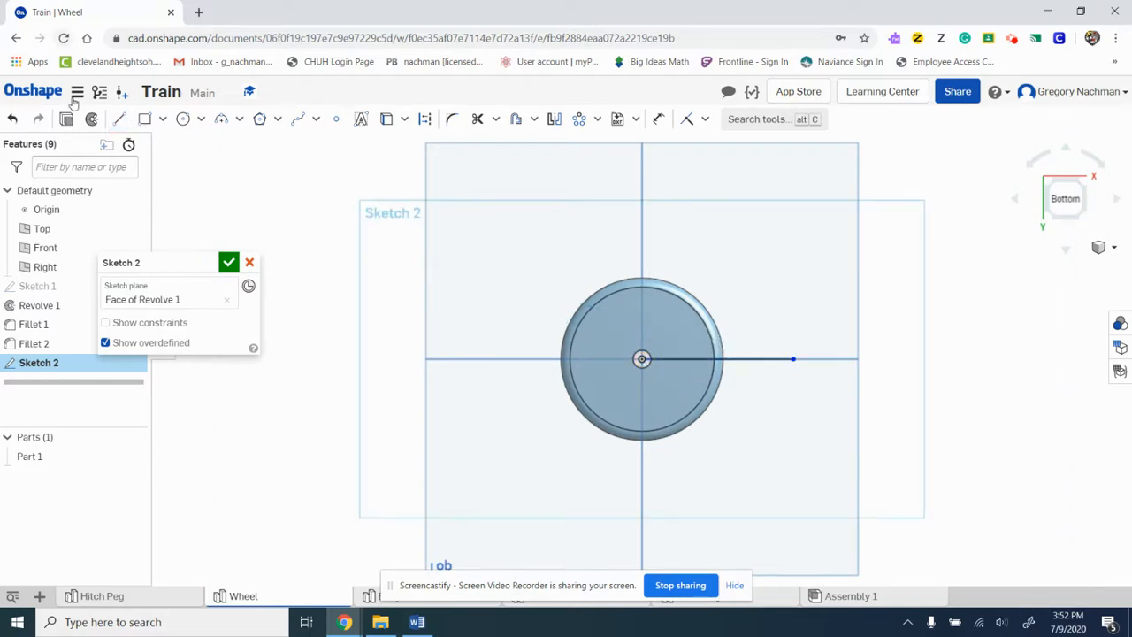
Draw two angled lines from the wheel's center above the horizontal line, the upper about 2.04 in and the lower about 2.37 in long.
{"action": "left_click", "coordinate": [642, 360]}
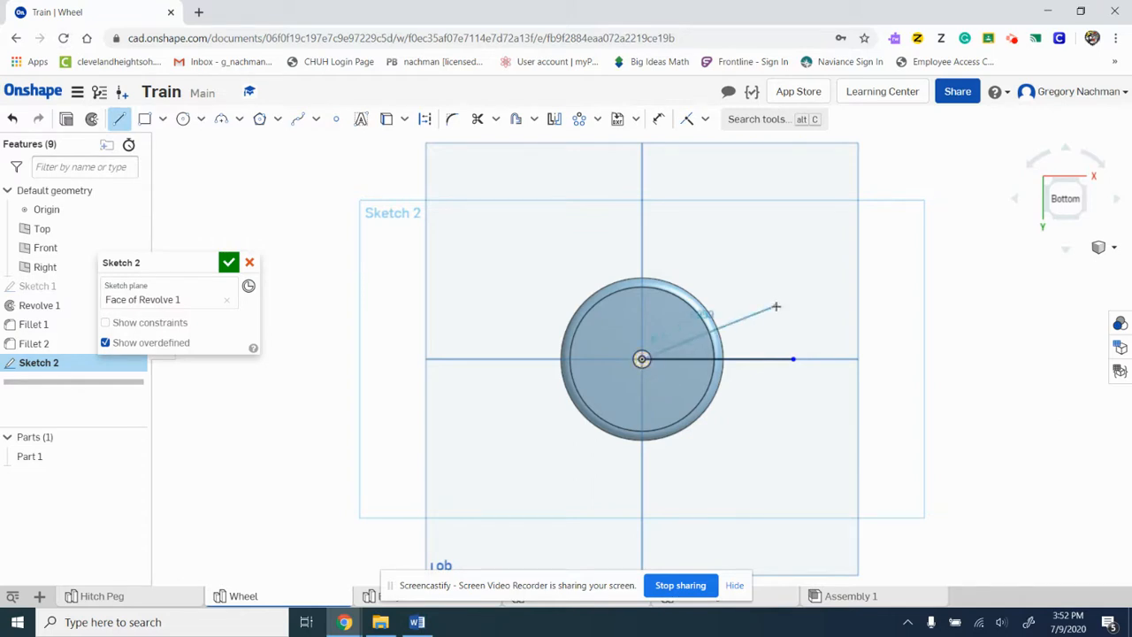
{"action": "left_click", "coordinate": [777, 305]}
{"action": "key", "text": "Escape"}
{"action": "key", "text": "Escape"}
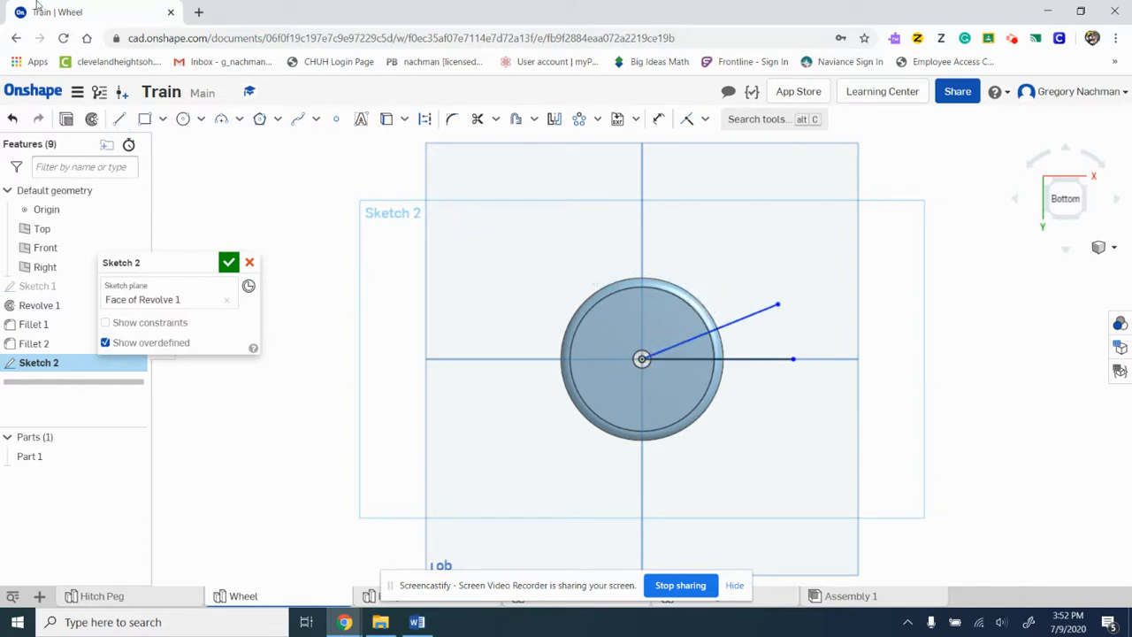
{"action": "left_click", "coordinate": [119, 118]}
{"action": "left_click", "coordinate": [642, 359]}
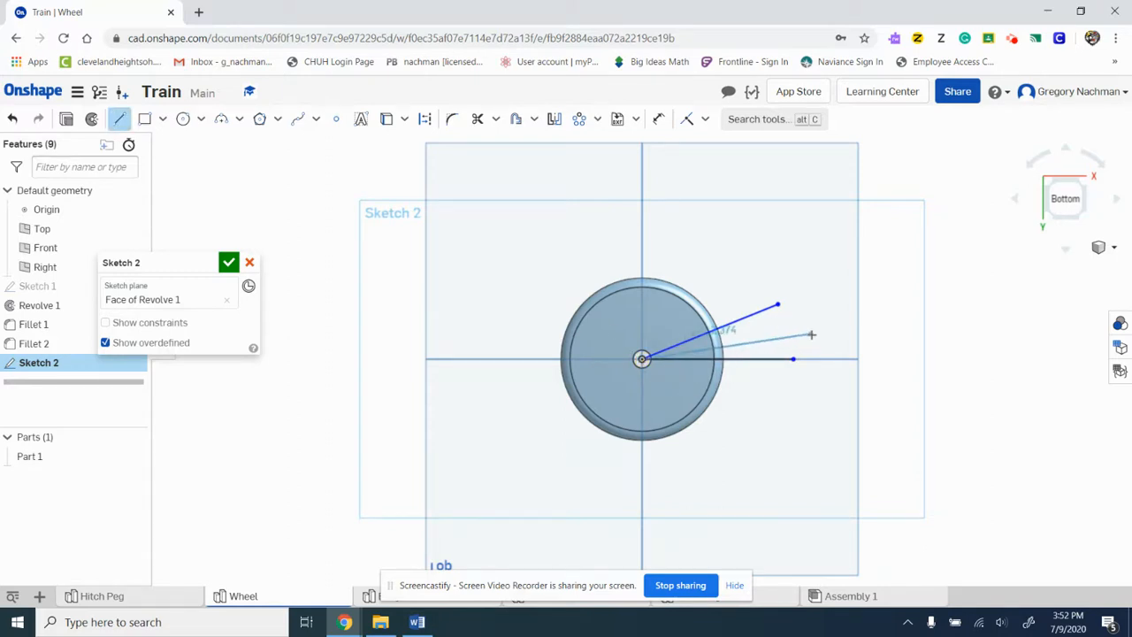
{"action": "left_click", "coordinate": [811, 334]}
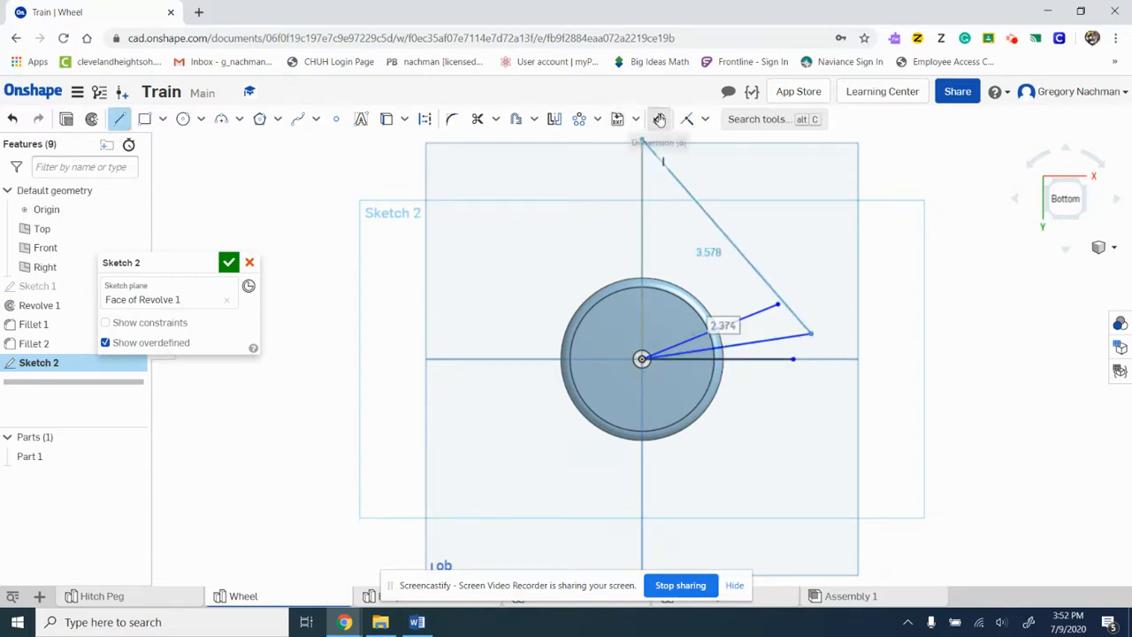
Dimension the angle between the horizontal line and the lower angled line to 15 degrees.
{"action": "left_click", "coordinate": [659, 120]}
{"action": "left_click", "coordinate": [770, 359]}
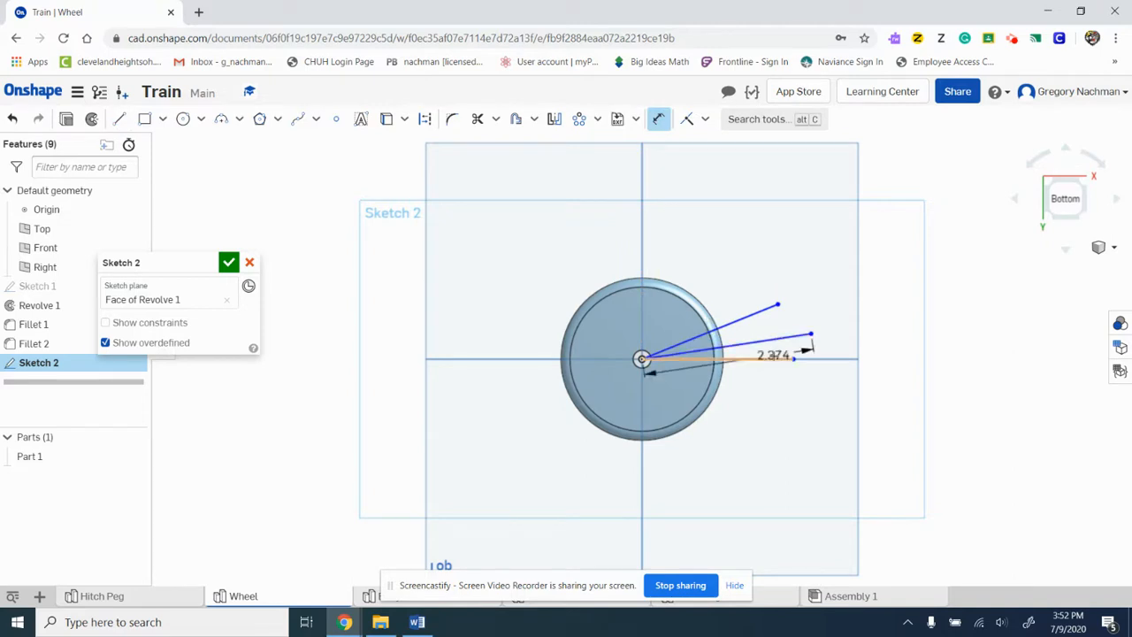
{"action": "left_click", "coordinate": [778, 340]}
{"action": "left_click", "coordinate": [836, 336]}
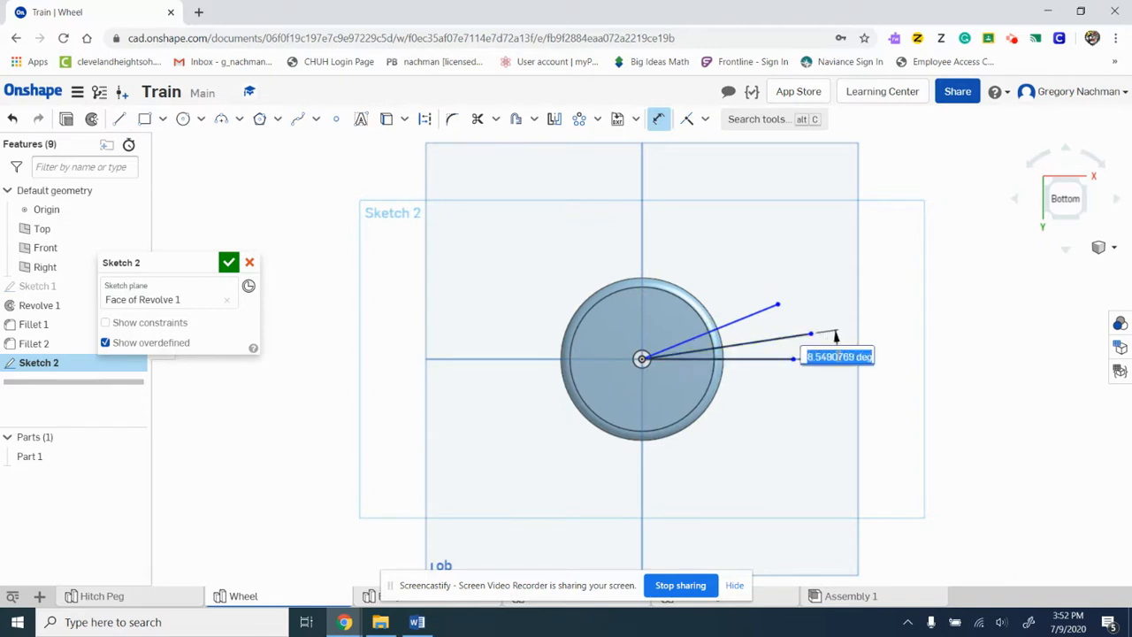
{"action": "type", "text": "15"}
{"action": "key", "text": "Return"}
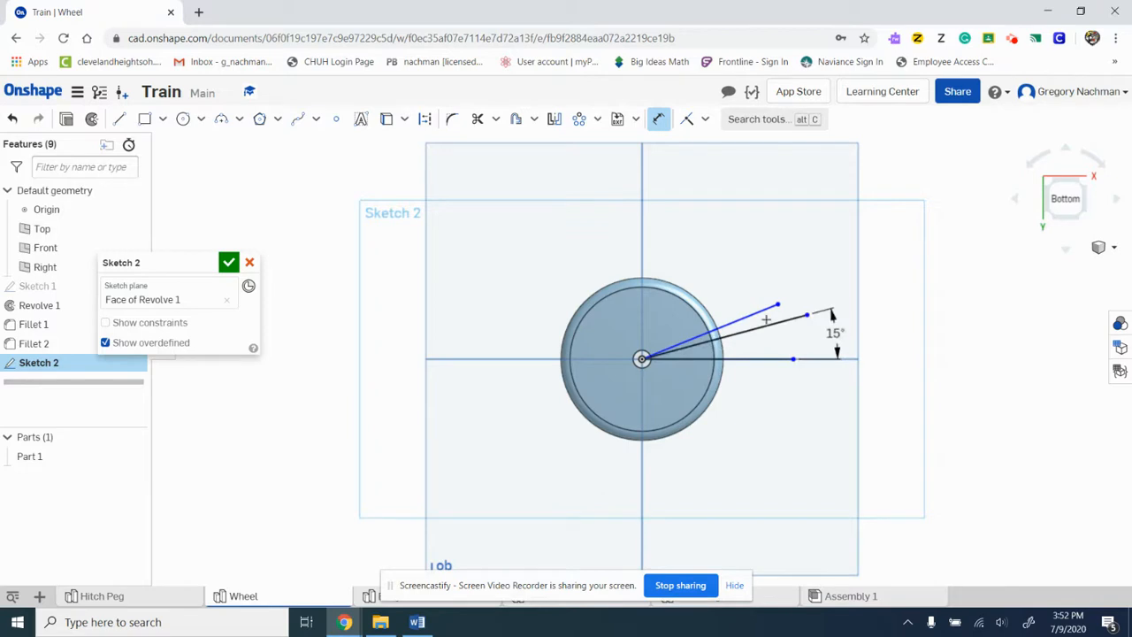
Dimension the angle between the two angled lines to 30 degrees.
{"action": "left_click", "coordinate": [745, 321]}
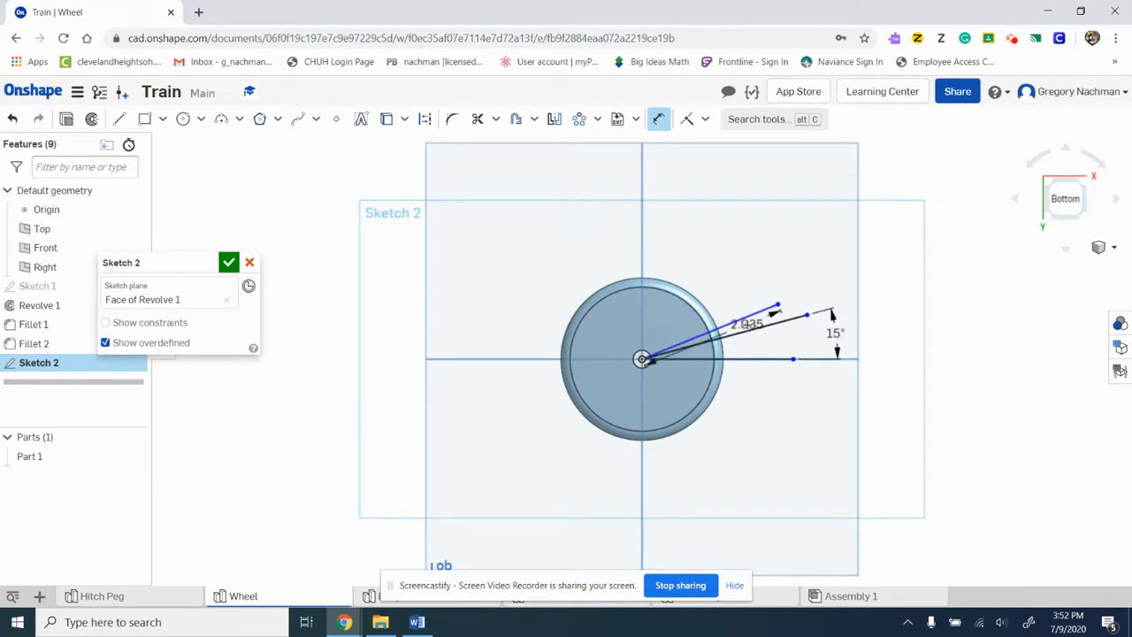
{"action": "left_click", "coordinate": [752, 329]}
{"action": "left_click", "coordinate": [823, 285]}
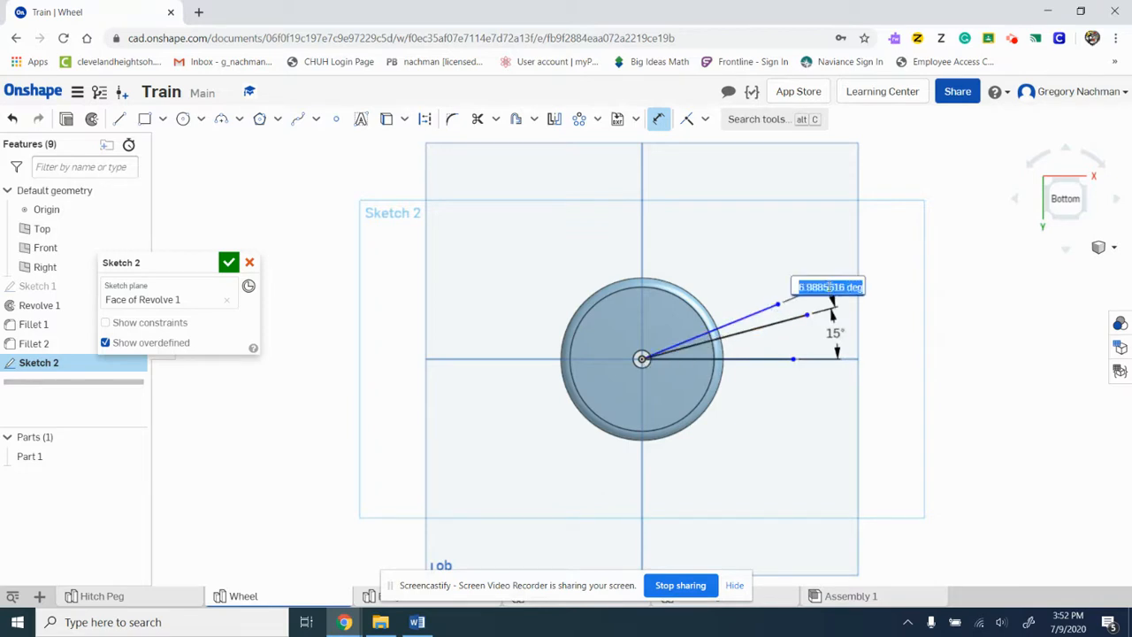
{"action": "key", "text": "Return"}
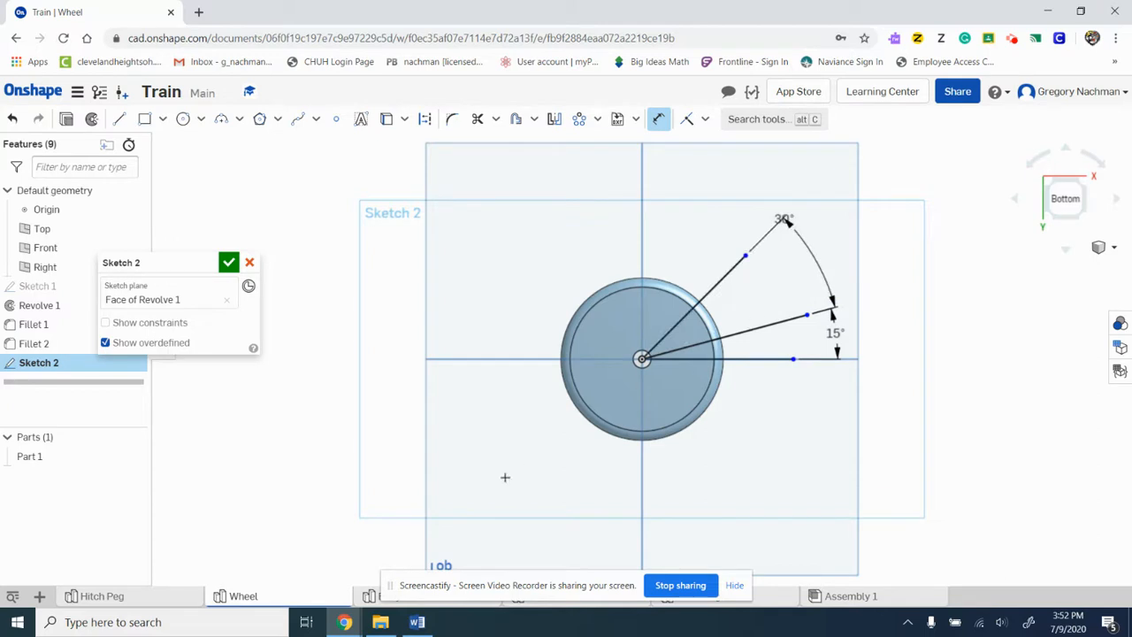
Check the slot radii in the Word drawing, and sketch a circle about 1.06 in in diameter centered on the wheel in Onshape.
{"action": "left_click", "coordinate": [410, 623]}
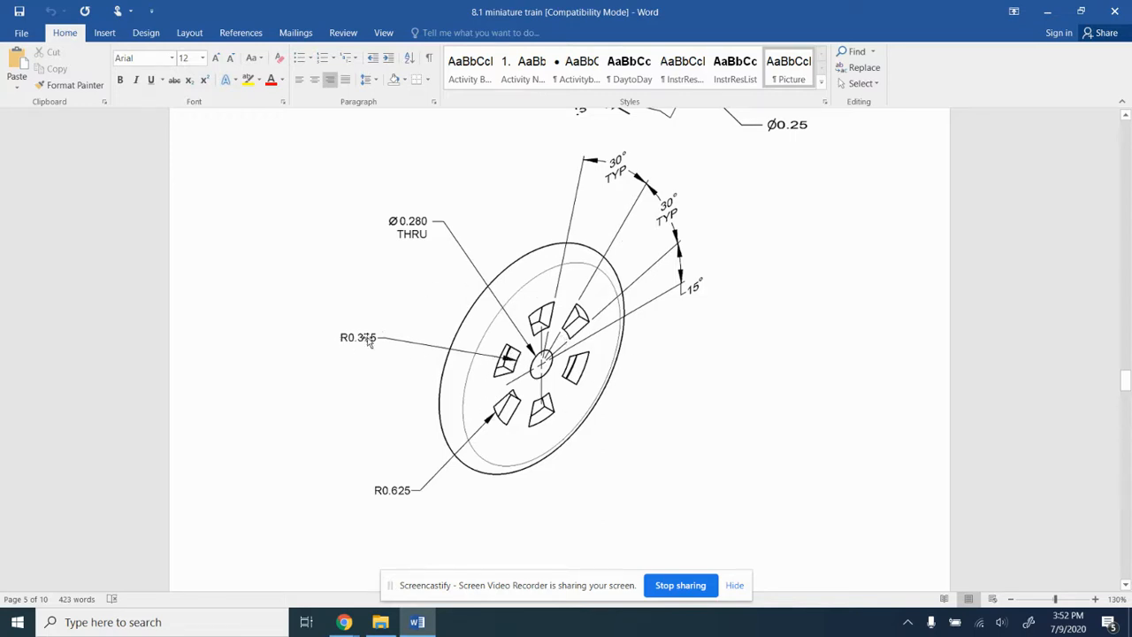
{"action": "mouse_move", "coordinate": [344, 622]}
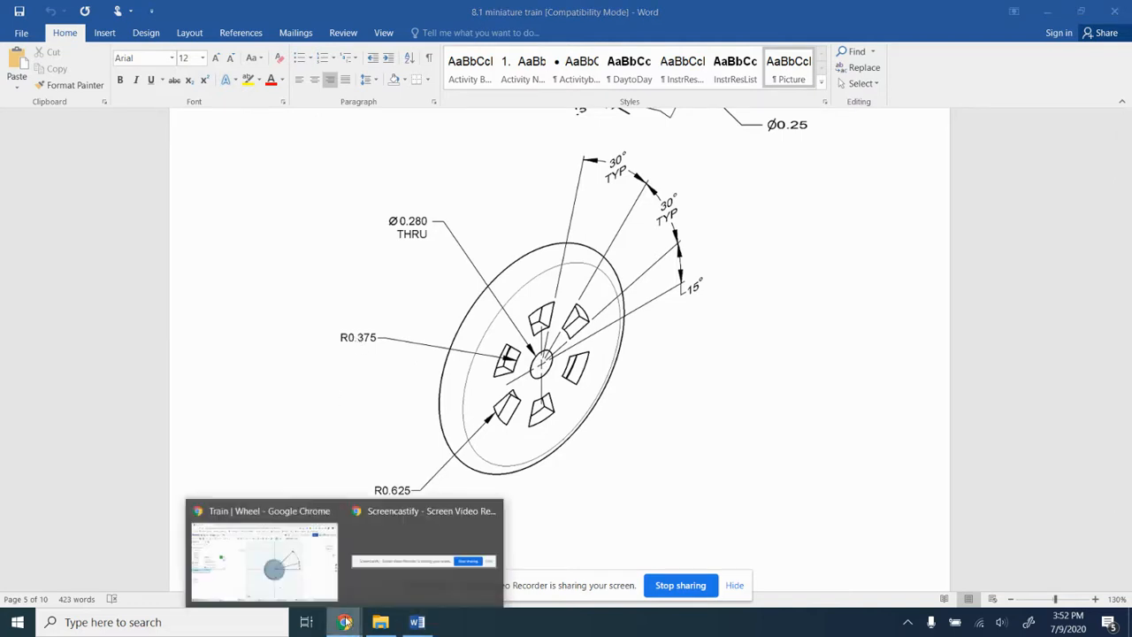
{"action": "left_click", "coordinate": [272, 574]}
{"action": "left_click", "coordinate": [183, 119]}
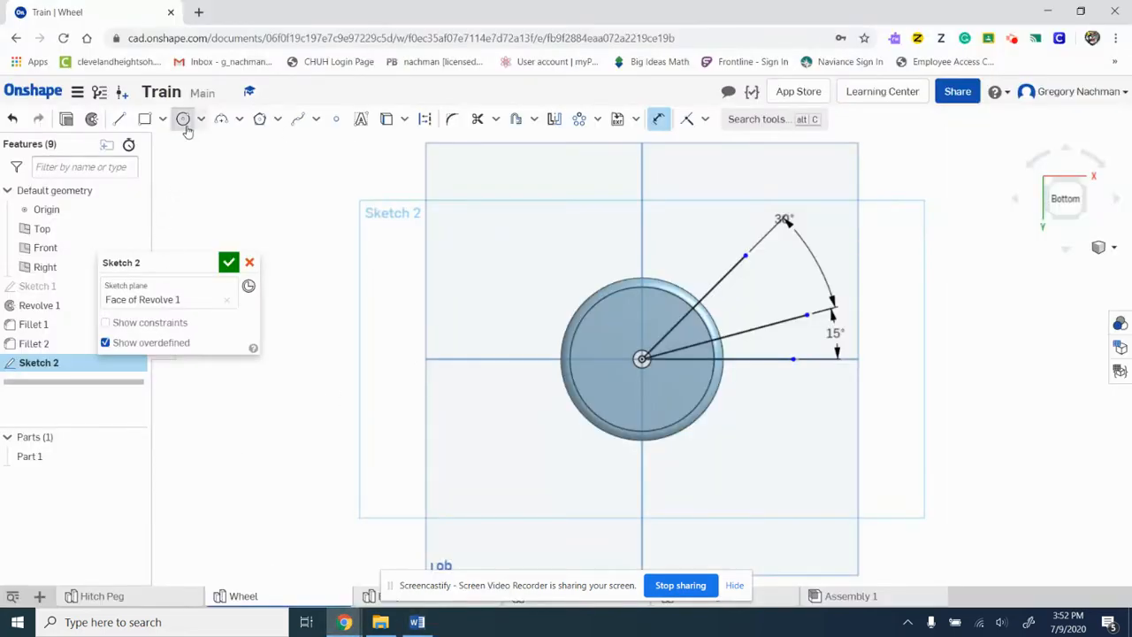
{"action": "left_click", "coordinate": [641, 358]}
{"action": "left_click", "coordinate": [619, 325]}
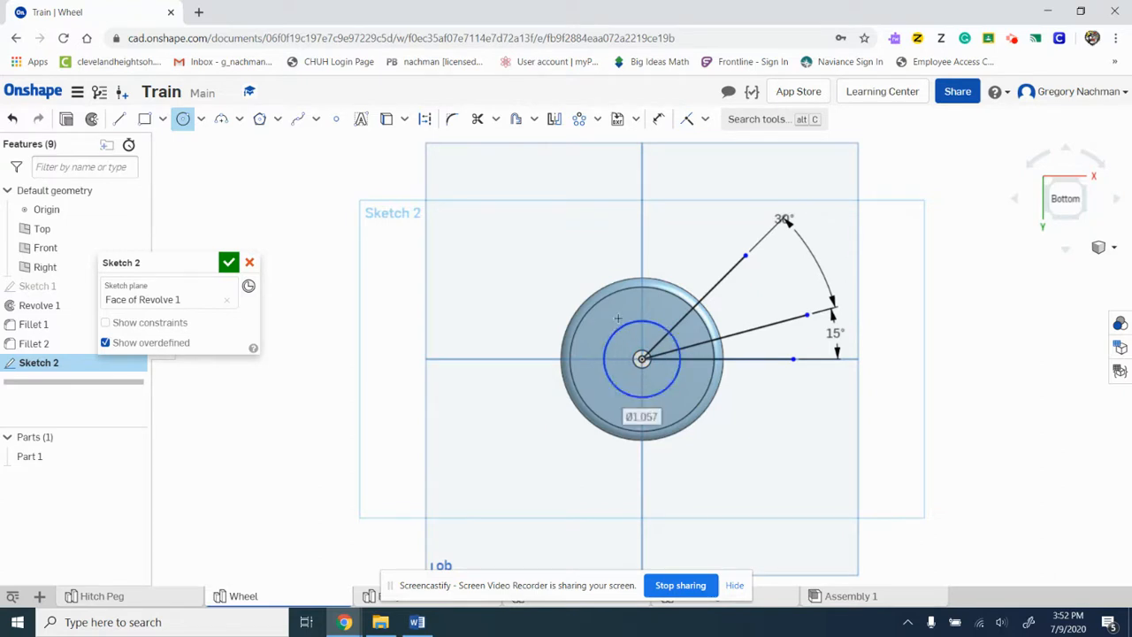
Dimension the circle's diameter as .375*2 and reopen the dimension to view its expression.
{"action": "left_click", "coordinate": [662, 118]}
{"action": "left_click", "coordinate": [625, 328]}
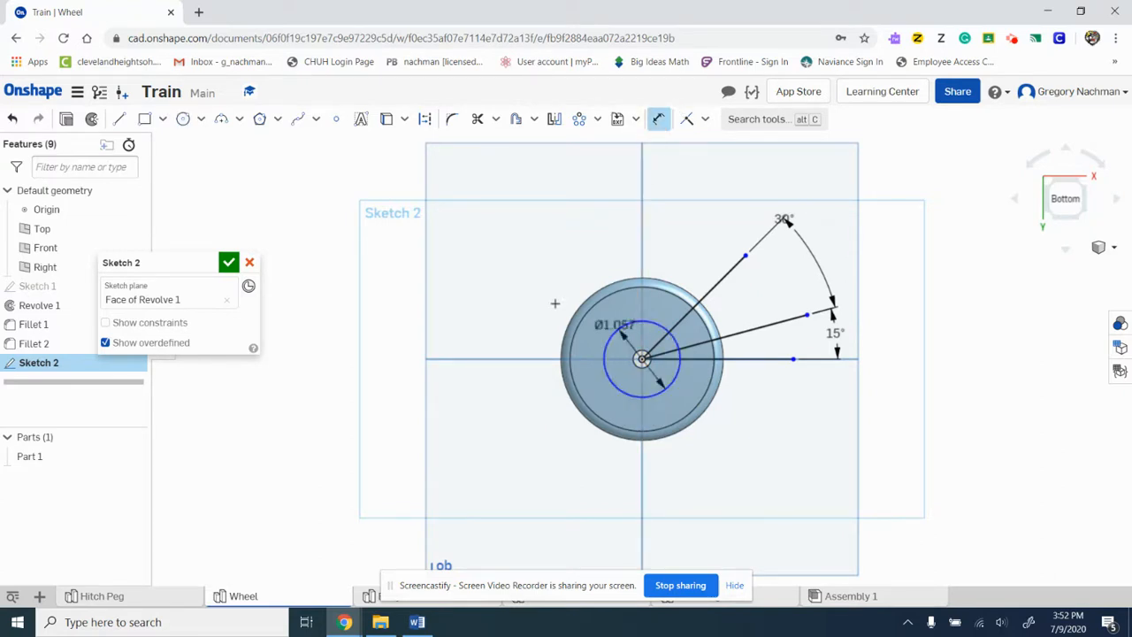
{"action": "left_click", "coordinate": [510, 284]}
{"action": "key", "text": "BackSpace"}
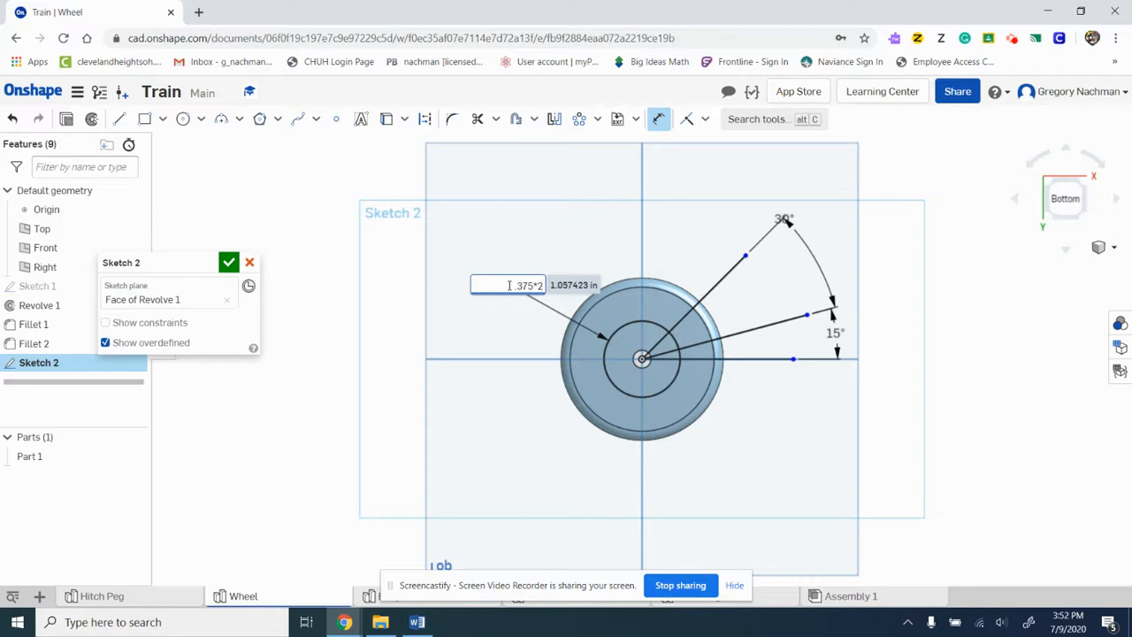
{"action": "type", "text": ".375*2"}
{"action": "key", "text": "Return"}
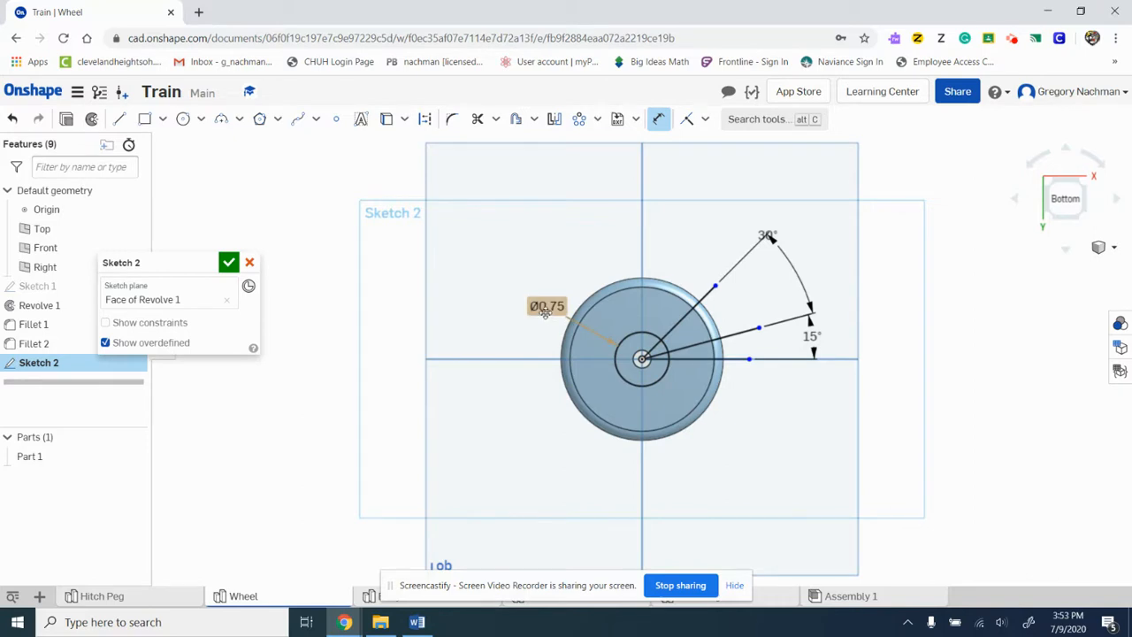
{"action": "double_click", "coordinate": [546, 308]}
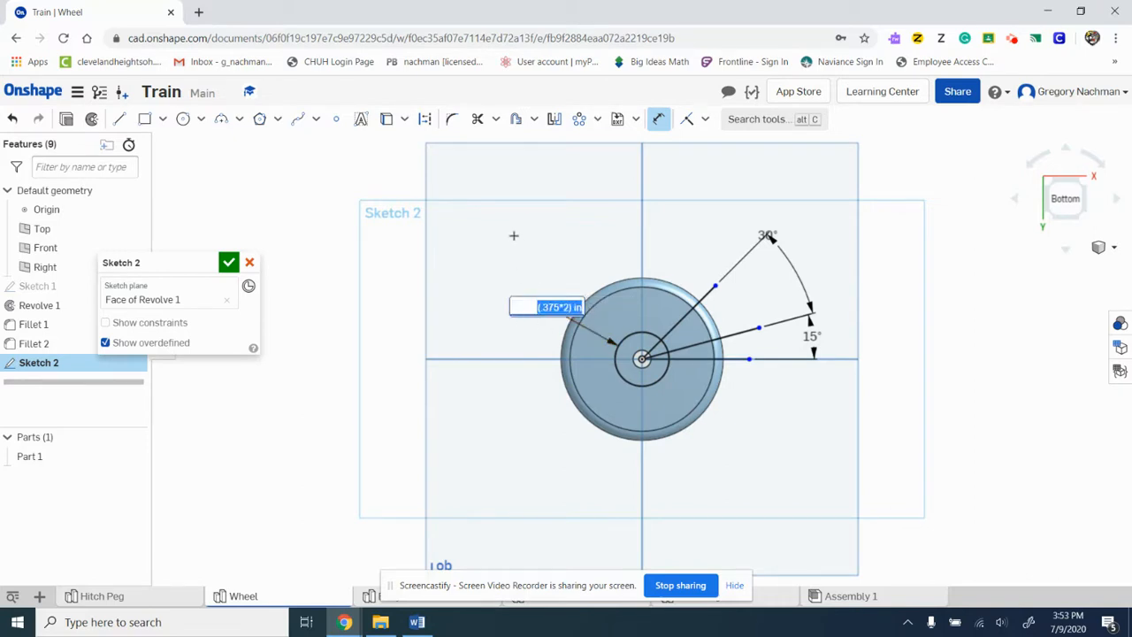
Sketch a second, larger circle centered on the wheel, inside the rim.
{"action": "left_click", "coordinate": [182, 119]}
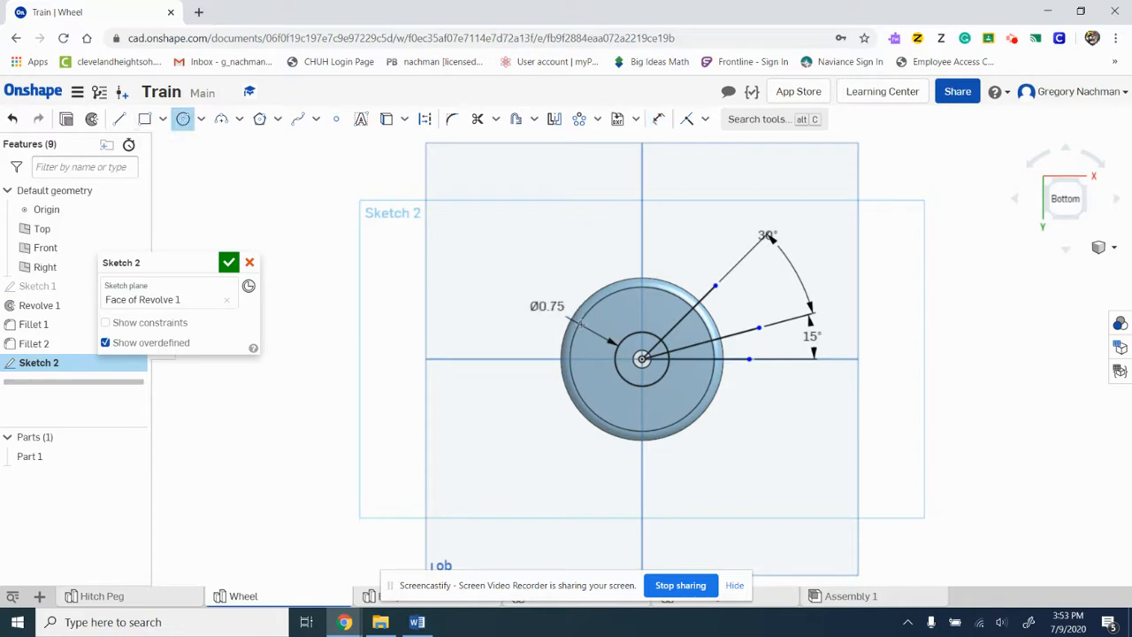
{"action": "left_click", "coordinate": [639, 357]}
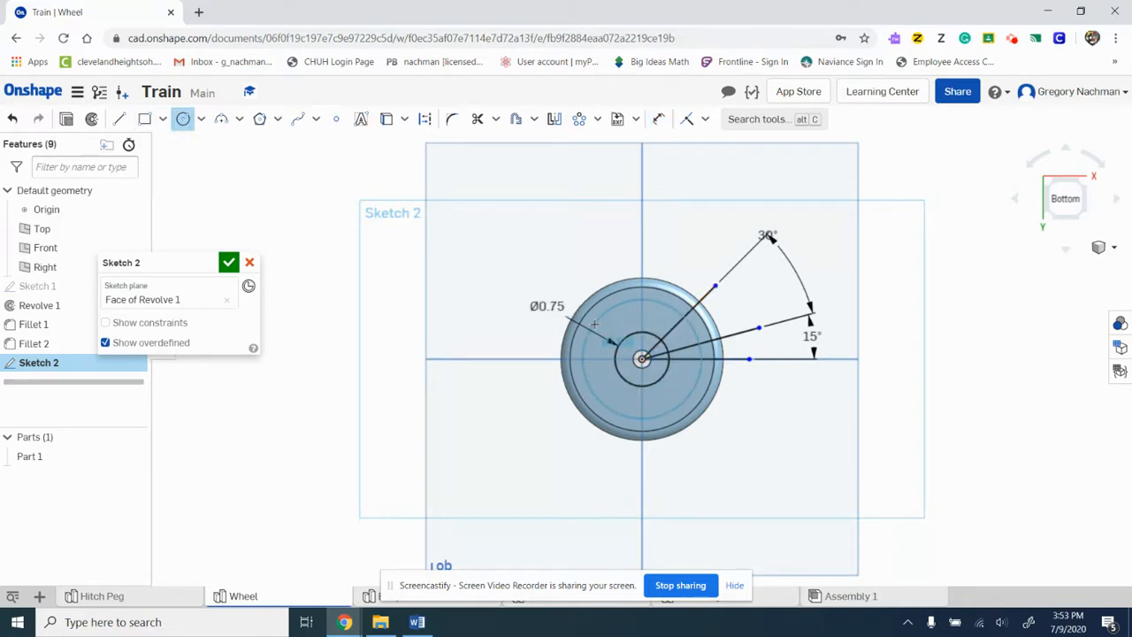
{"action": "left_click", "coordinate": [605, 312]}
Dimension the larger circle's diameter as .625*2, checking the outer slot radius in the Word drawing.
{"action": "left_click", "coordinate": [659, 121]}
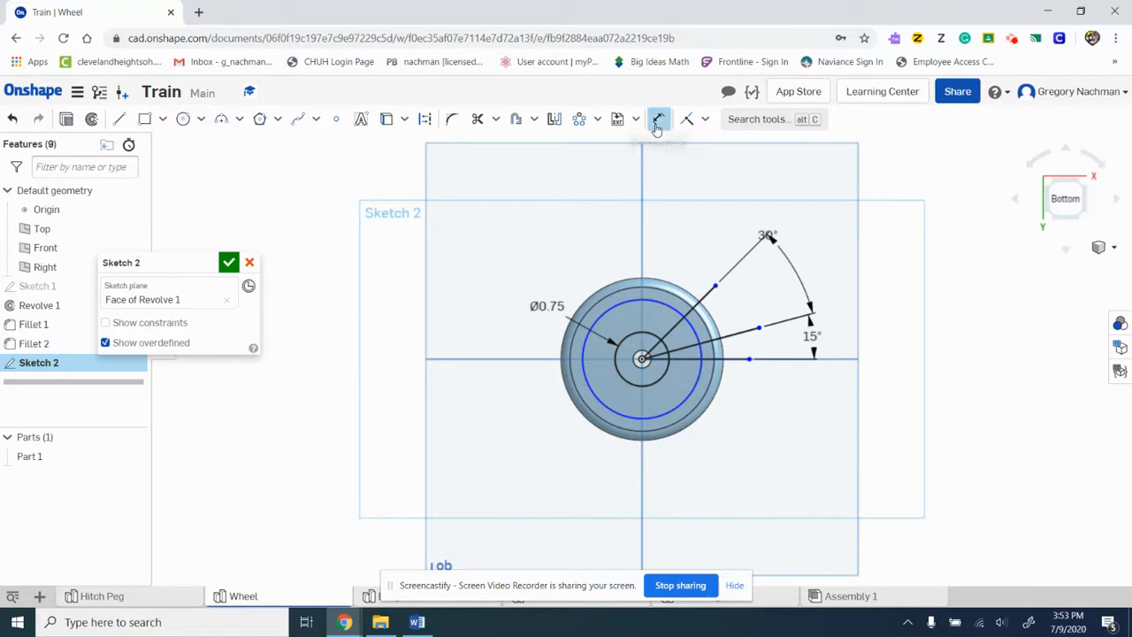
{"action": "left_click", "coordinate": [653, 299]}
{"action": "left_click", "coordinate": [665, 226]}
{"action": "left_click", "coordinate": [412, 623]}
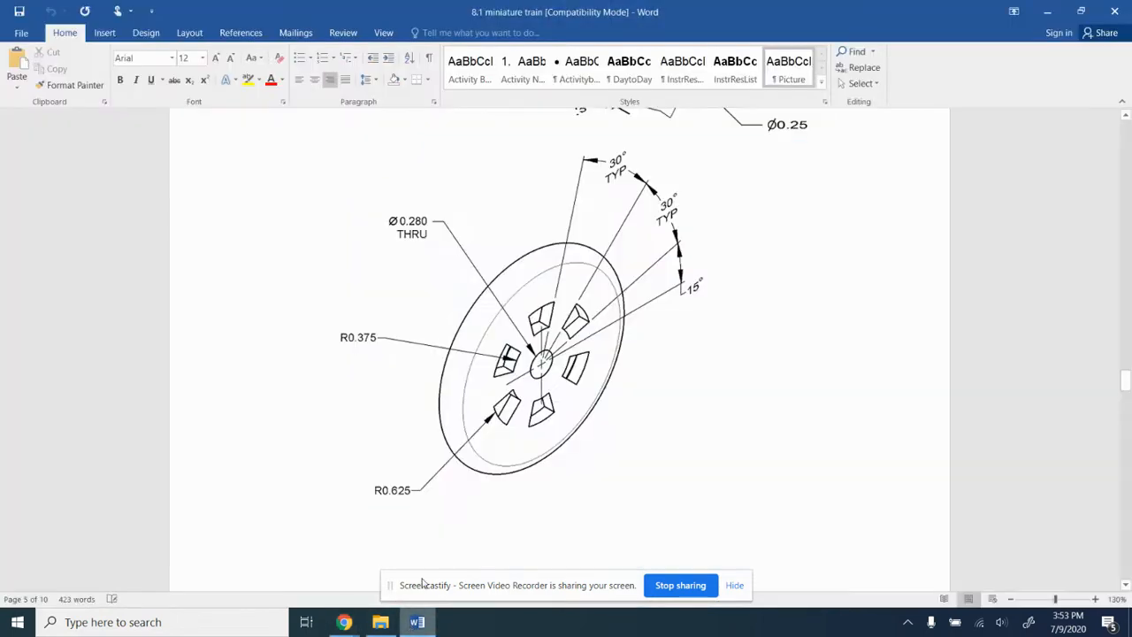
{"action": "mouse_move", "coordinate": [344, 622]}
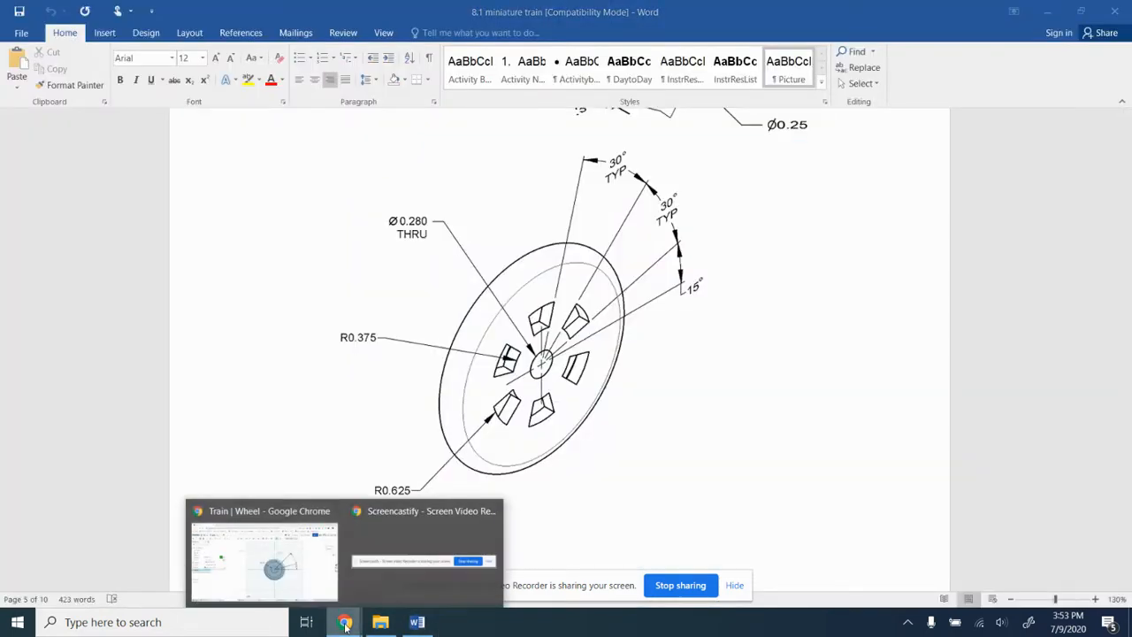
{"action": "left_click", "coordinate": [283, 546]}
{"action": "key", "text": "BackSpace"}
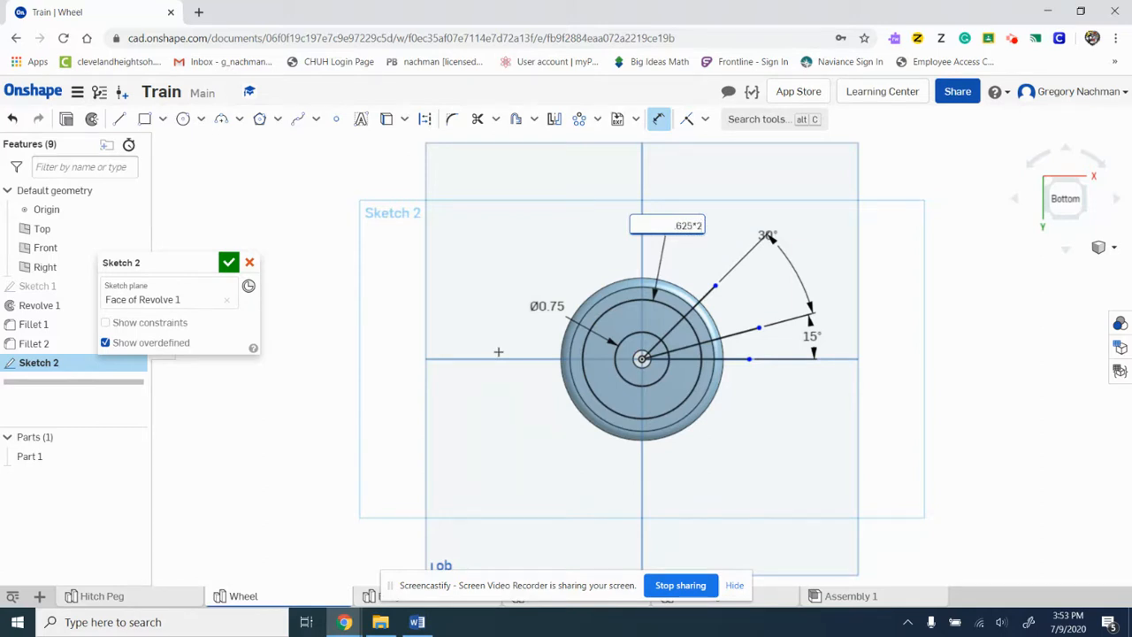
{"action": "key", "text": "Return"}
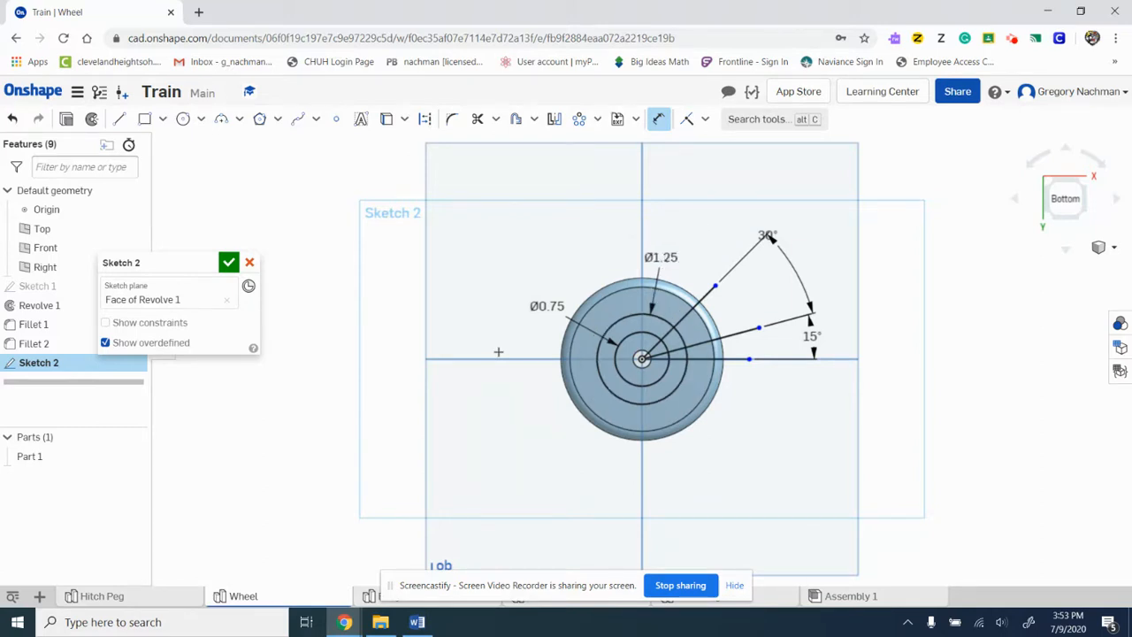
Trim both circles to arcs between the horizontal and upper angled lines, and remove the upper line's inner segment.
{"action": "scroll", "coordinate": [724, 368], "scroll_direction": "up", "scroll_amount": 2}
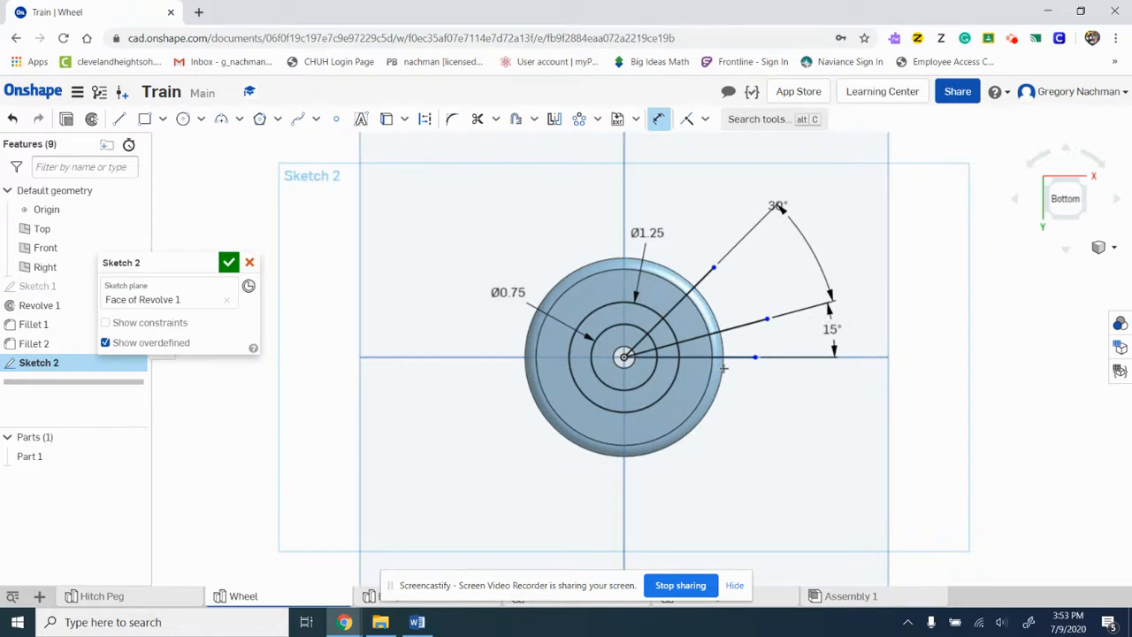
{"action": "scroll", "coordinate": [724, 368], "scroll_direction": "up", "scroll_amount": 3}
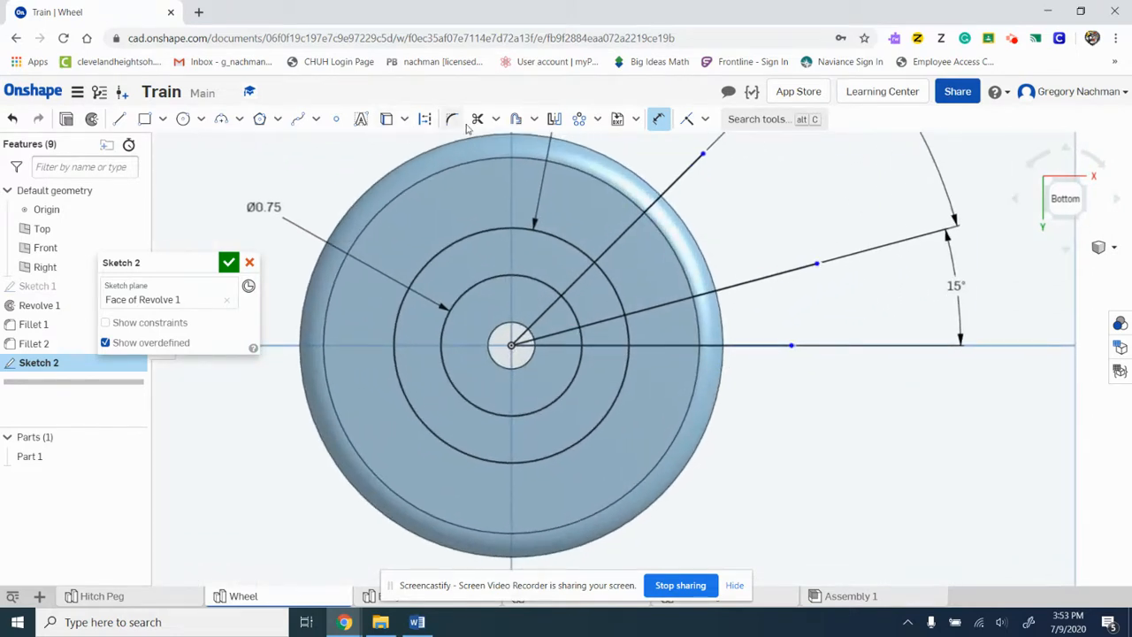
{"action": "left_click", "coordinate": [478, 119]}
{"action": "left_click", "coordinate": [558, 237]}
{"action": "left_click", "coordinate": [540, 282]}
{"action": "left_click", "coordinate": [551, 308]}
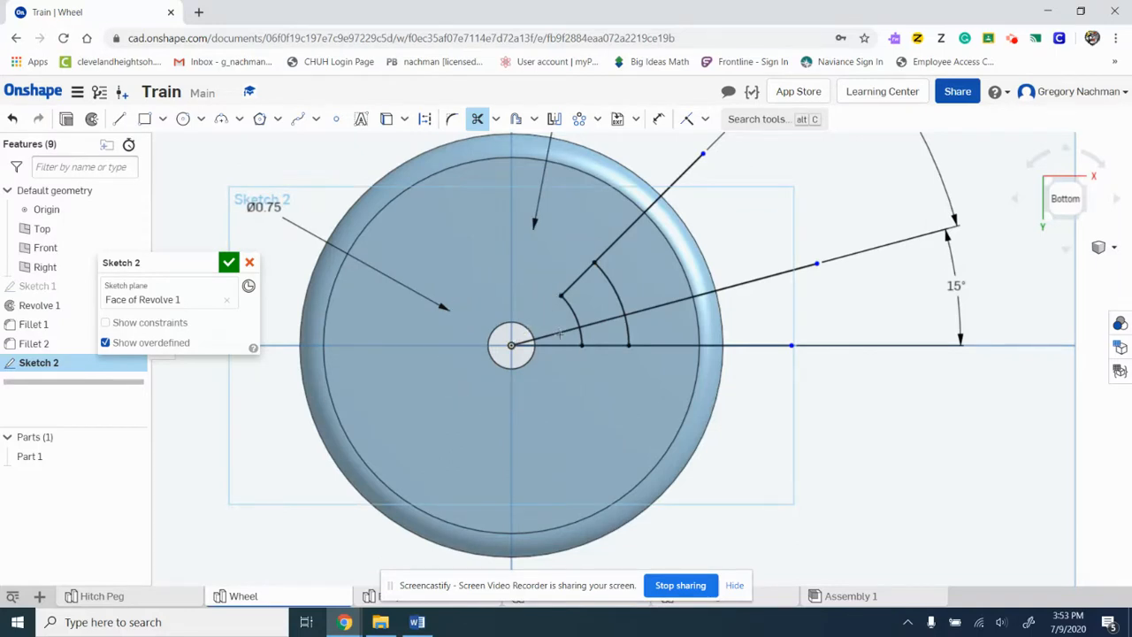
Trim the excess arc and line segments to leave a closed wedge between the two angled lines, and finish the sketch.
{"action": "left_click", "coordinate": [559, 335]}
{"action": "left_click", "coordinate": [560, 346]}
{"action": "left_click", "coordinate": [625, 329]}
{"action": "left_click", "coordinate": [646, 309]}
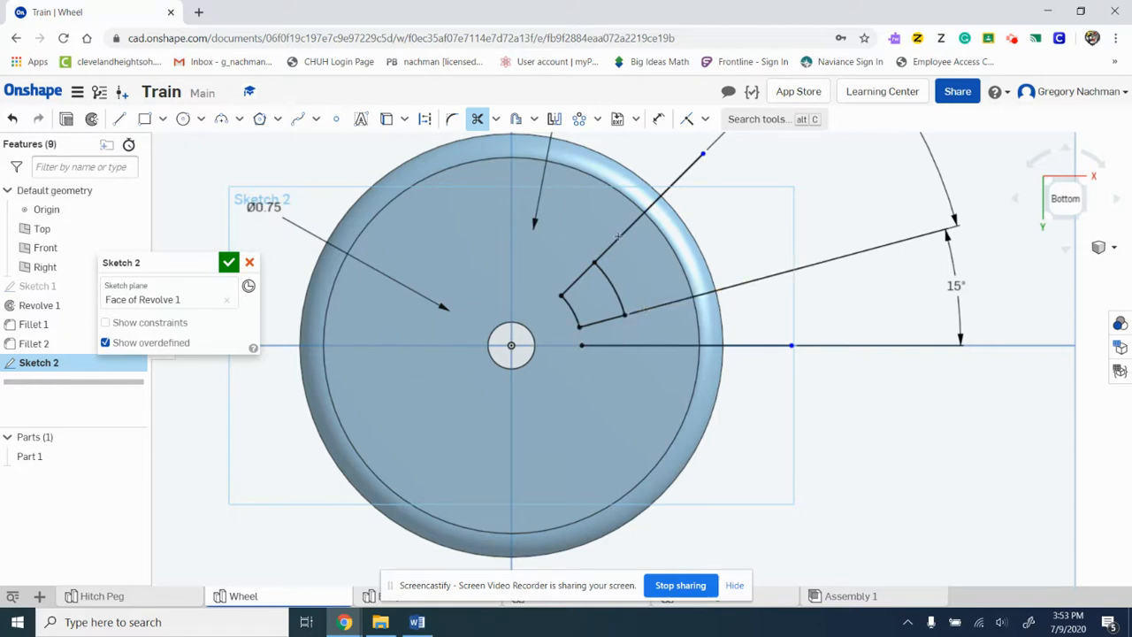
{"action": "left_click", "coordinate": [619, 239]}
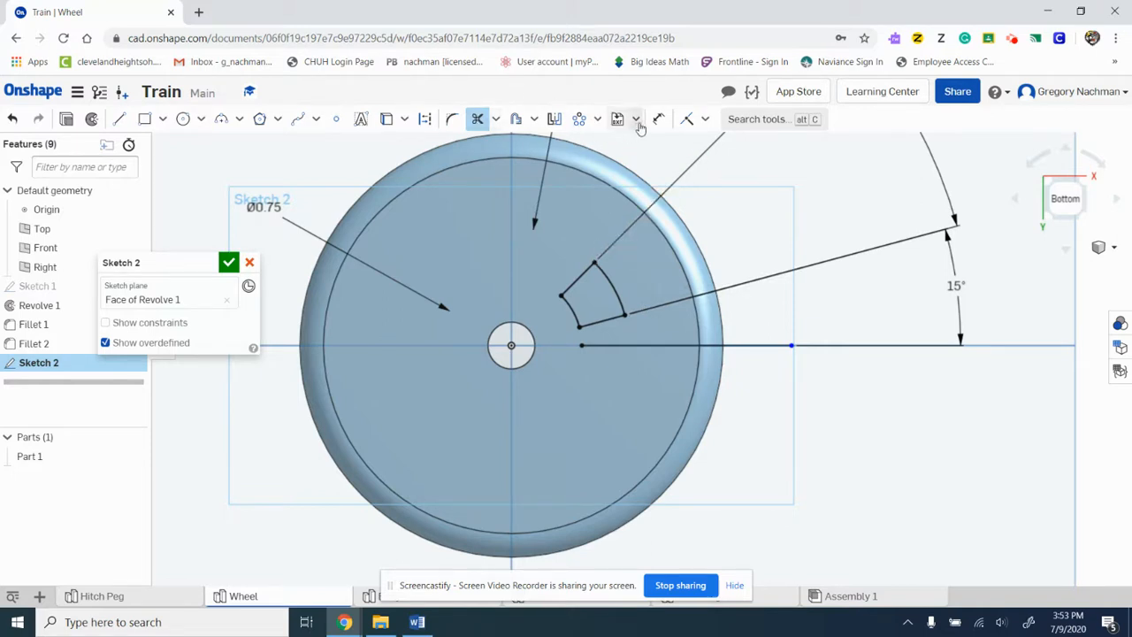
{"action": "left_click", "coordinate": [227, 263]}
Cut the wedge region out of the wheel with a blind Remove extrude 1 in deep.
{"action": "left_click", "coordinate": [131, 118]}
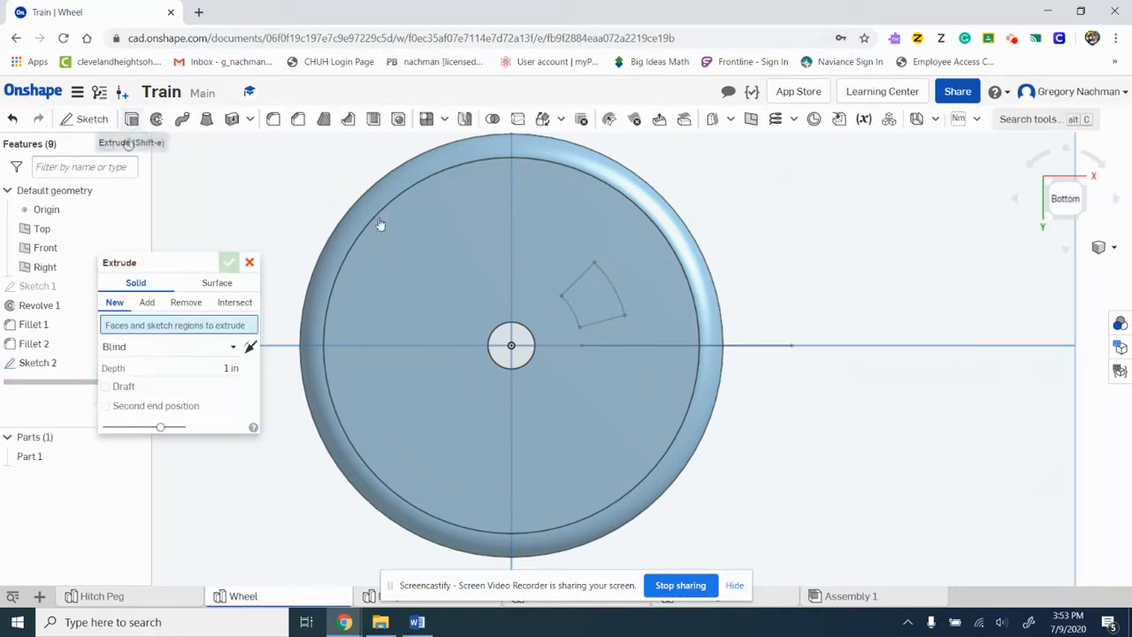
{"action": "left_click", "coordinate": [590, 290]}
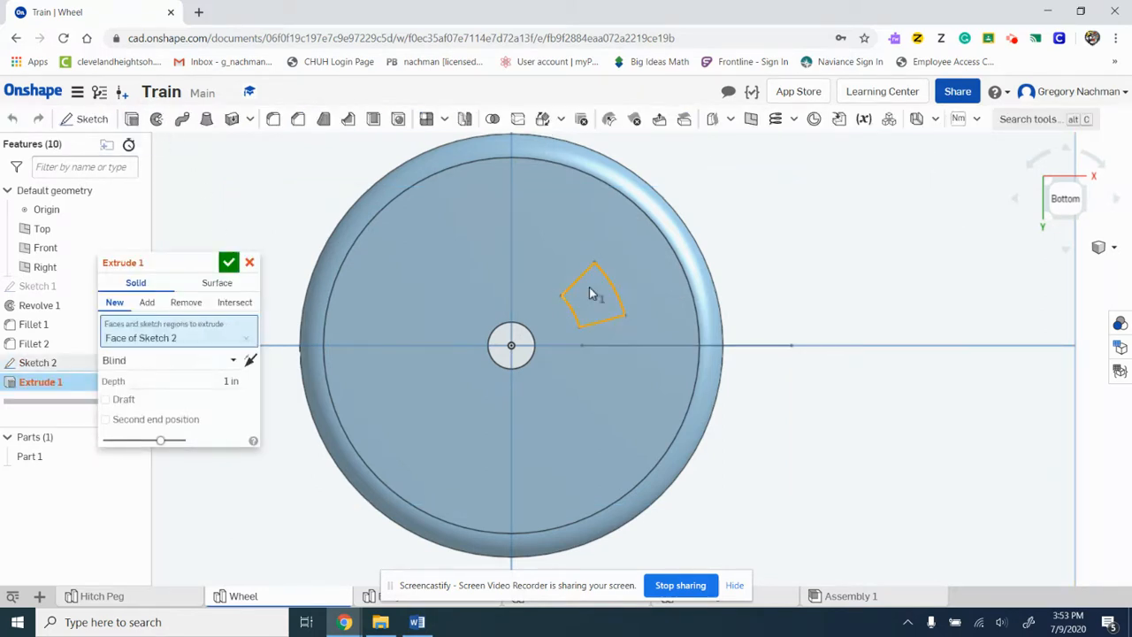
{"action": "left_click", "coordinate": [185, 303]}
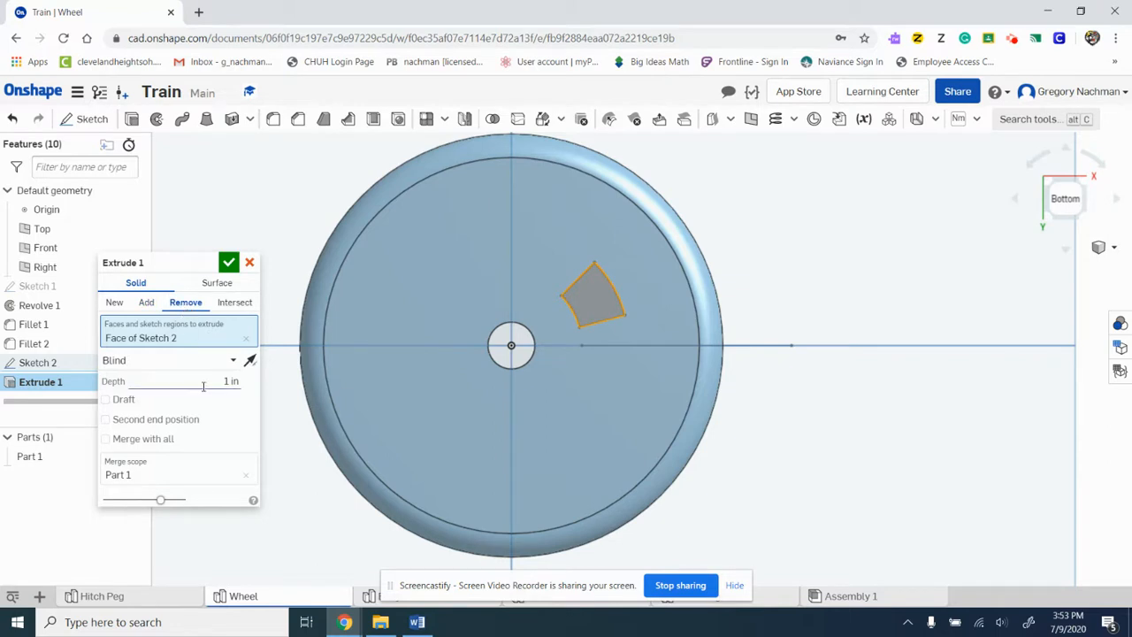
{"action": "left_click", "coordinate": [227, 266]}
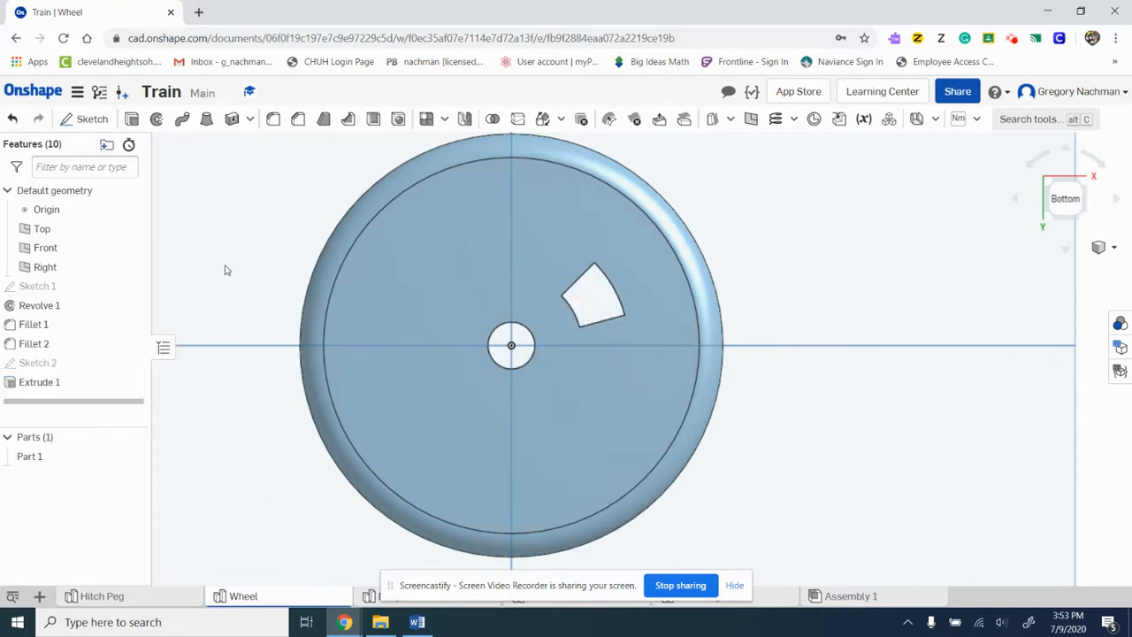
Start a circular part pattern with the wheel as the entity to pattern.
{"action": "left_click", "coordinate": [1045, 186]}
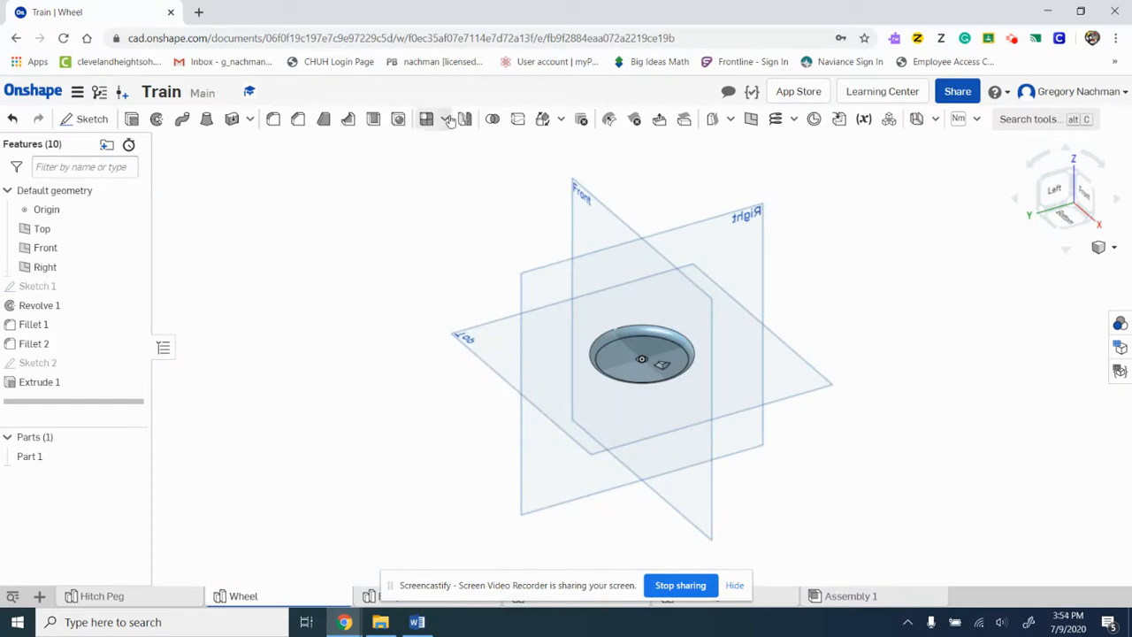
{"action": "left_click", "coordinate": [444, 118]}
{"action": "left_click", "coordinate": [450, 169]}
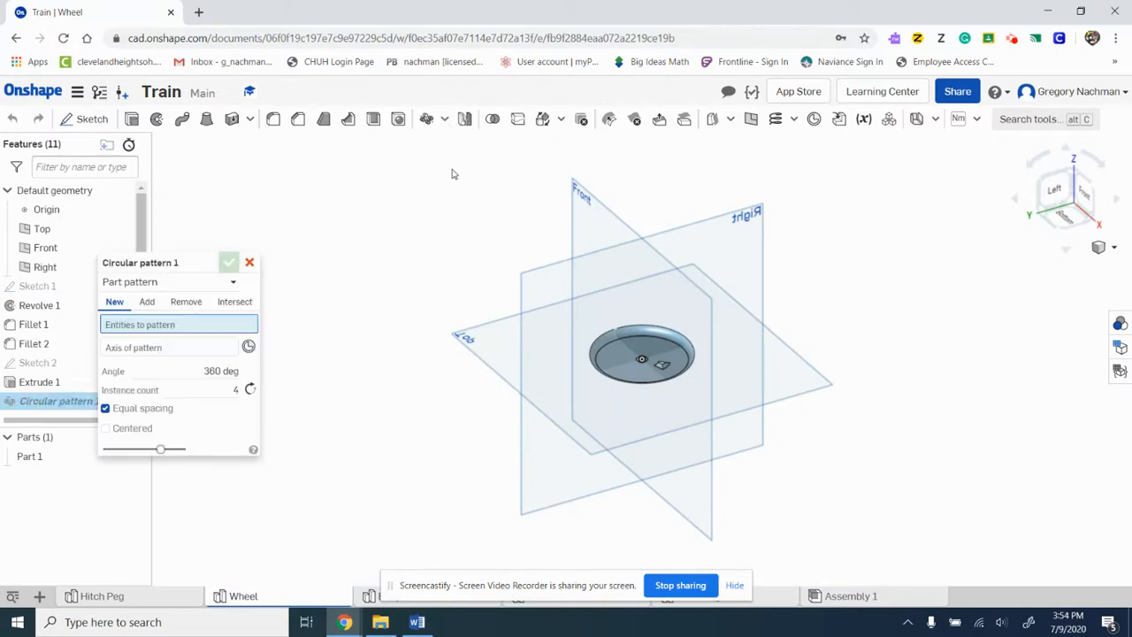
{"action": "scroll", "coordinate": [634, 339], "scroll_direction": "up", "scroll_amount": 2}
{"action": "scroll", "coordinate": [634, 339], "scroll_direction": "up", "scroll_amount": 3}
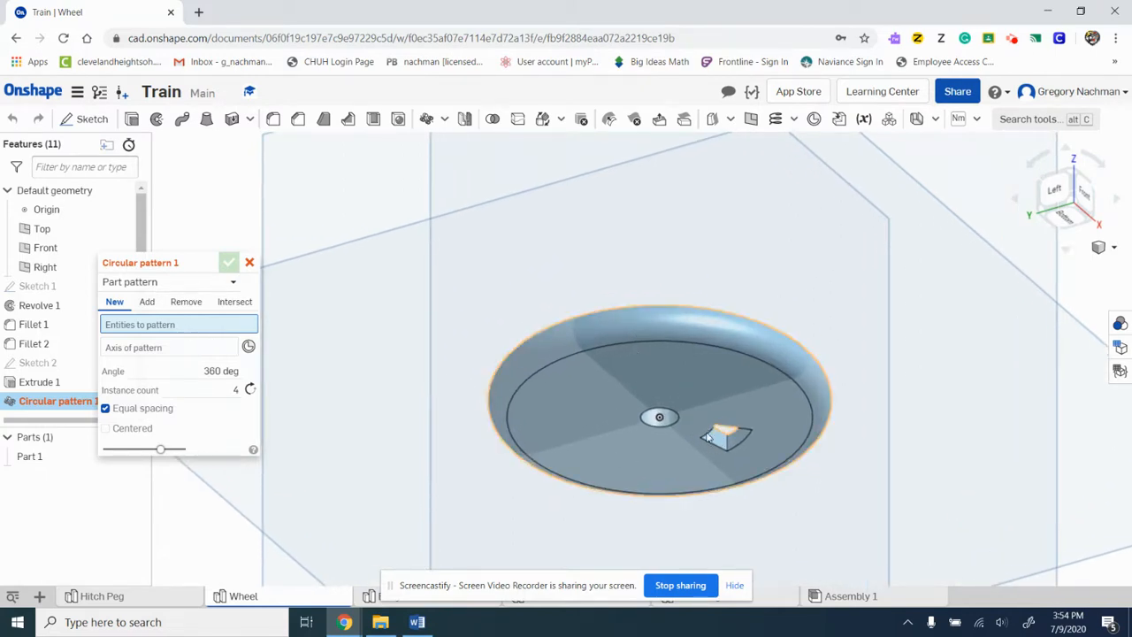
{"action": "left_click", "coordinate": [708, 438]}
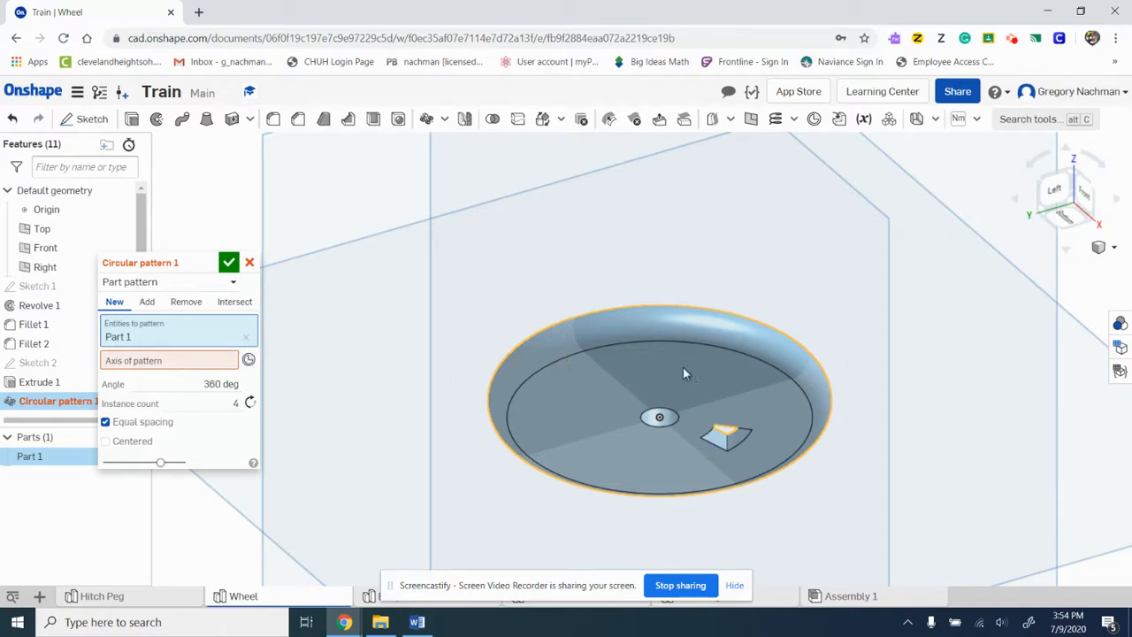
Set the wheel's inner circular edge as the pattern axis and the instance count to 6 over 360 degrees.
{"action": "left_click", "coordinate": [1047, 210]}
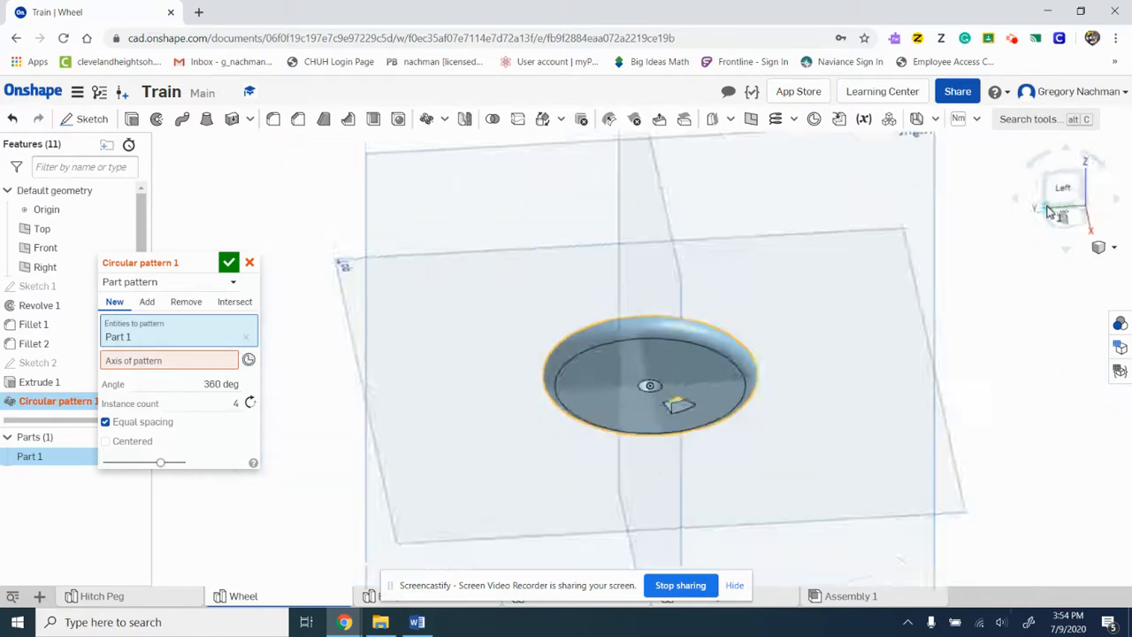
{"action": "right_click_drag", "start_coordinate": [891, 188], "coordinate": [890, 339]}
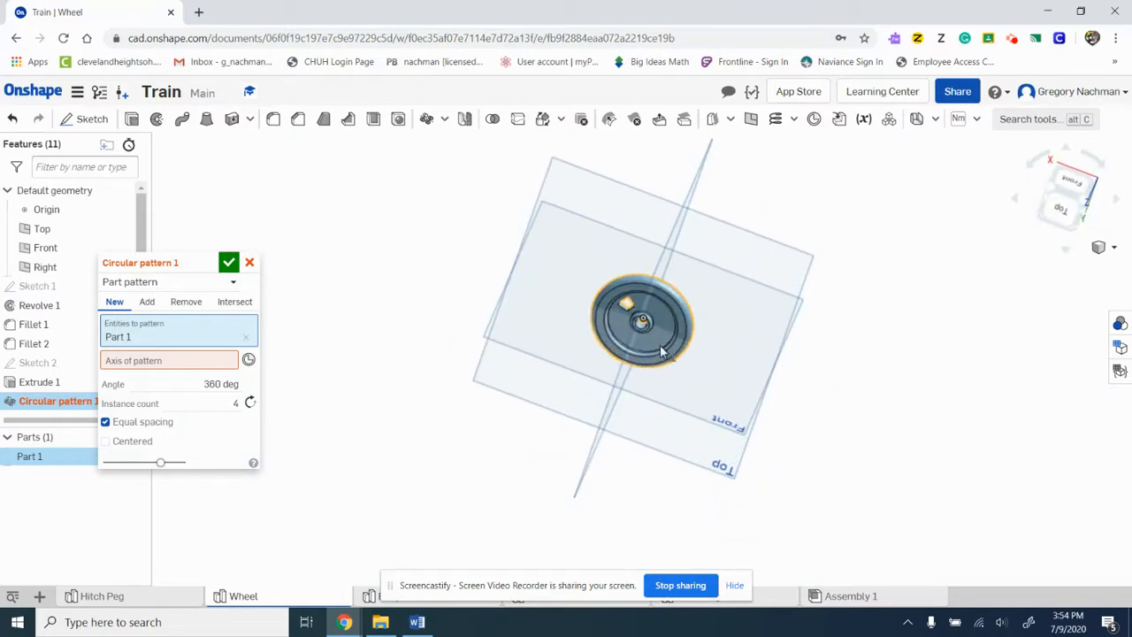
{"action": "left_click", "coordinate": [210, 362]}
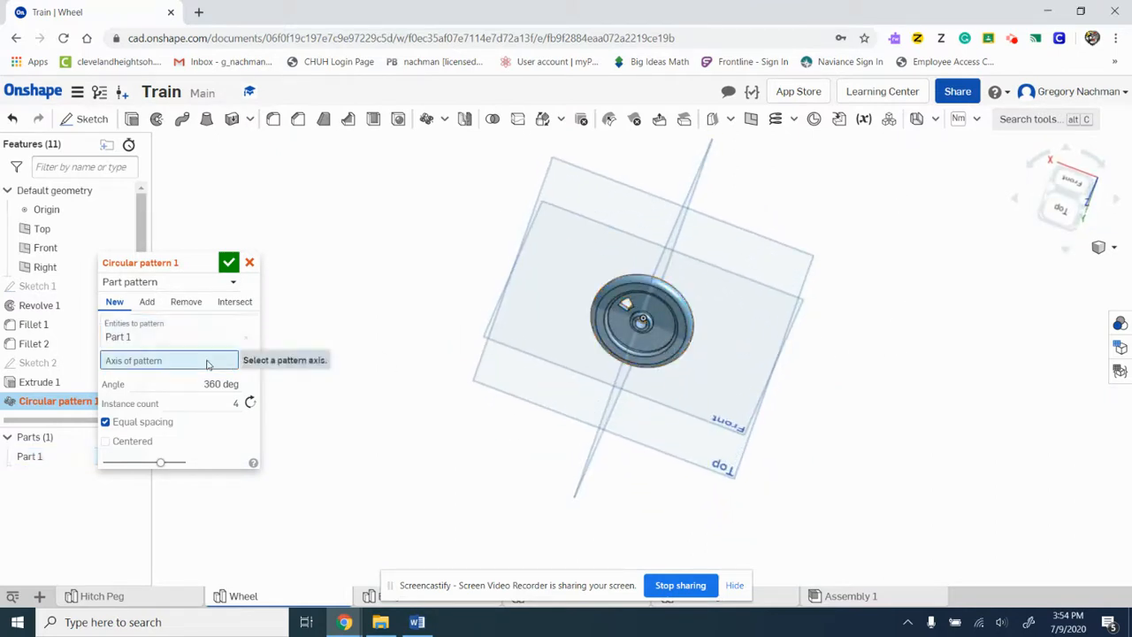
{"action": "left_click", "coordinate": [613, 330]}
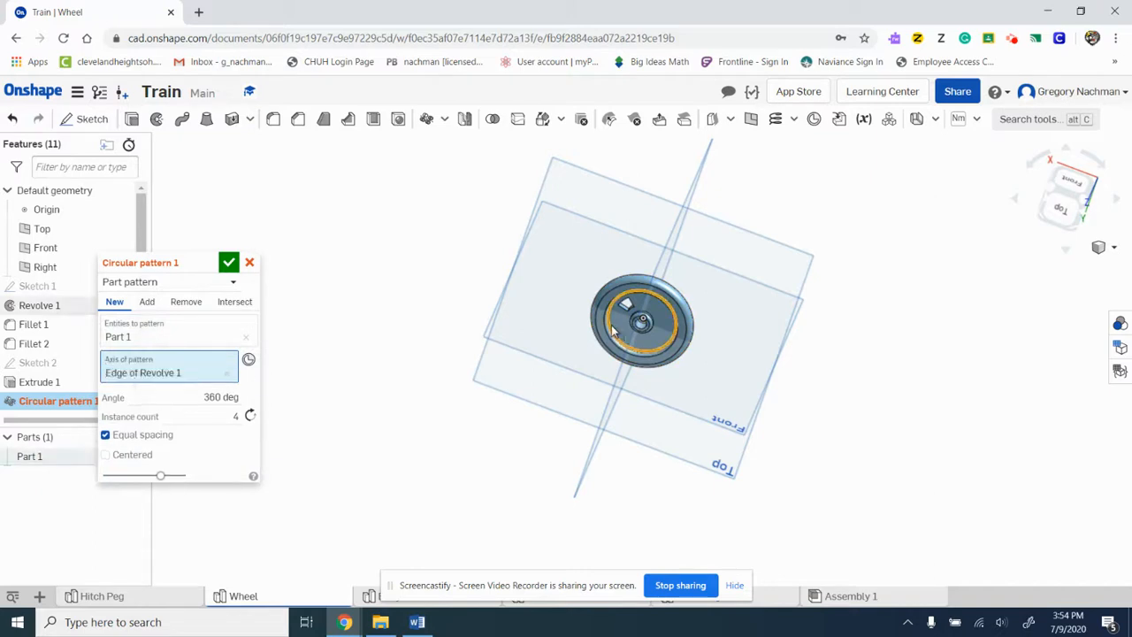
{"action": "left_click", "coordinate": [232, 410]}
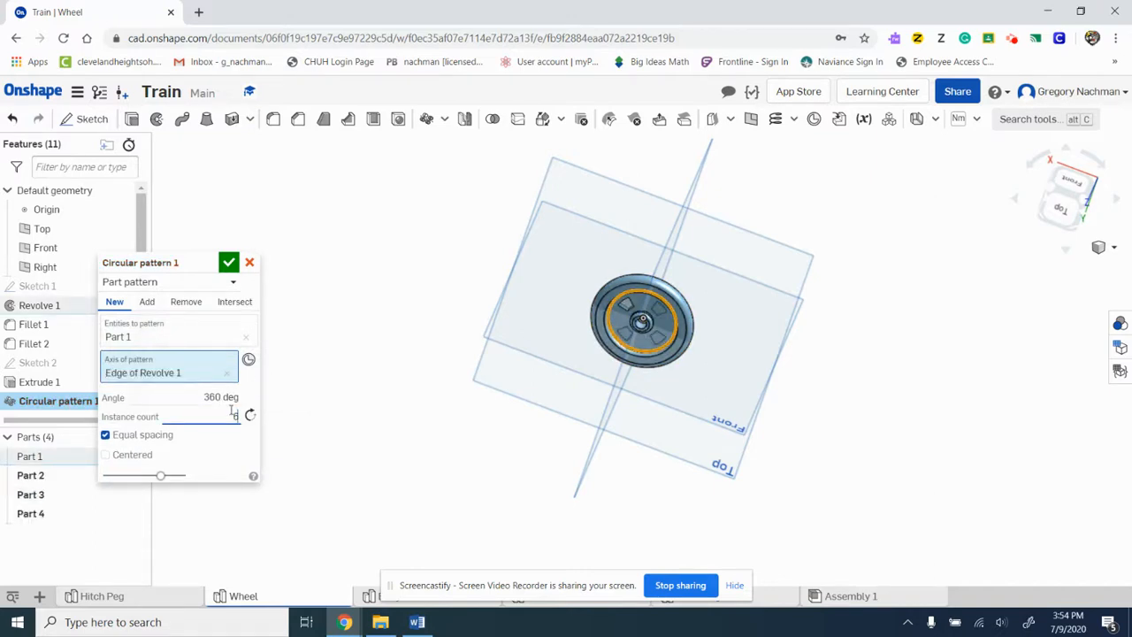
{"action": "type", "text": "6"}
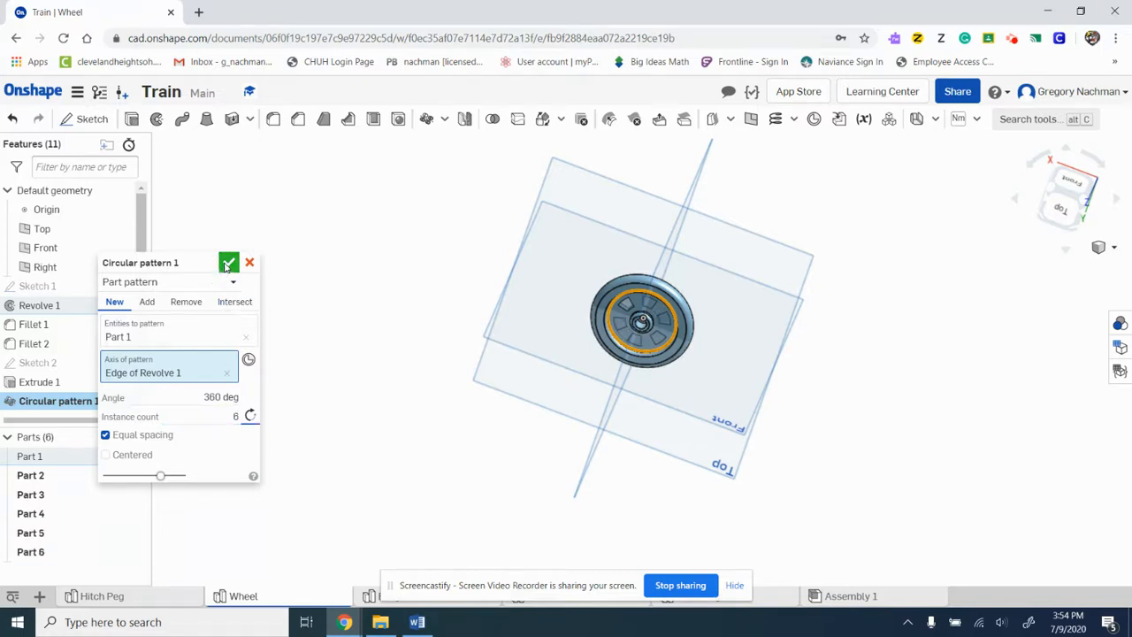
Try the Remove operation on the circular pattern, and accept the pattern with Add instead.
{"action": "left_click", "coordinate": [186, 302]}
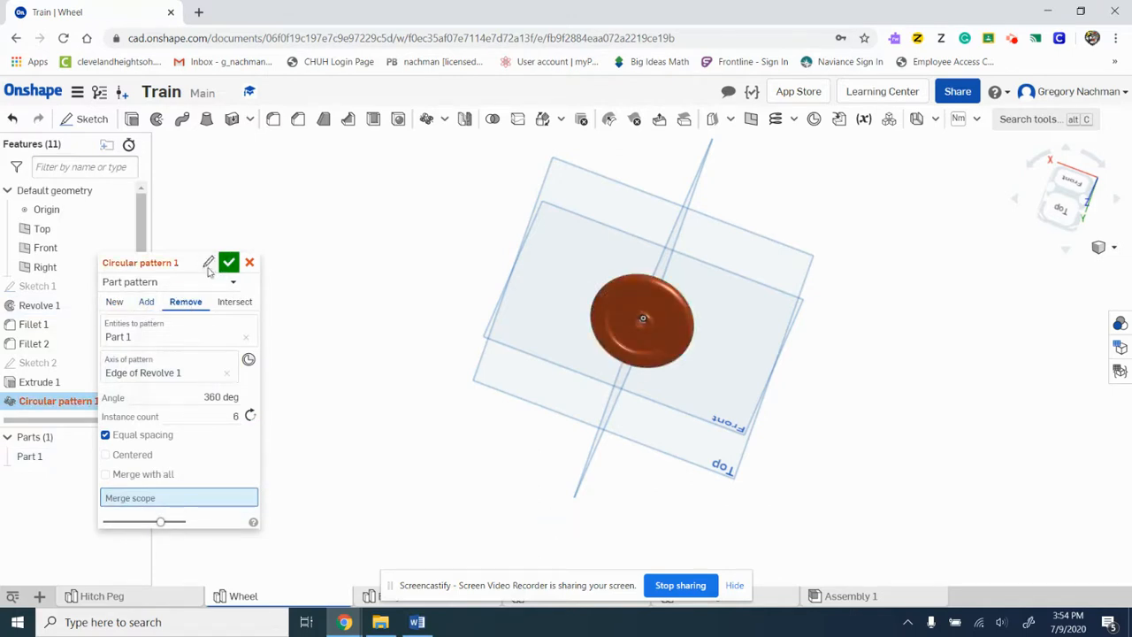
{"action": "left_click", "coordinate": [143, 304]}
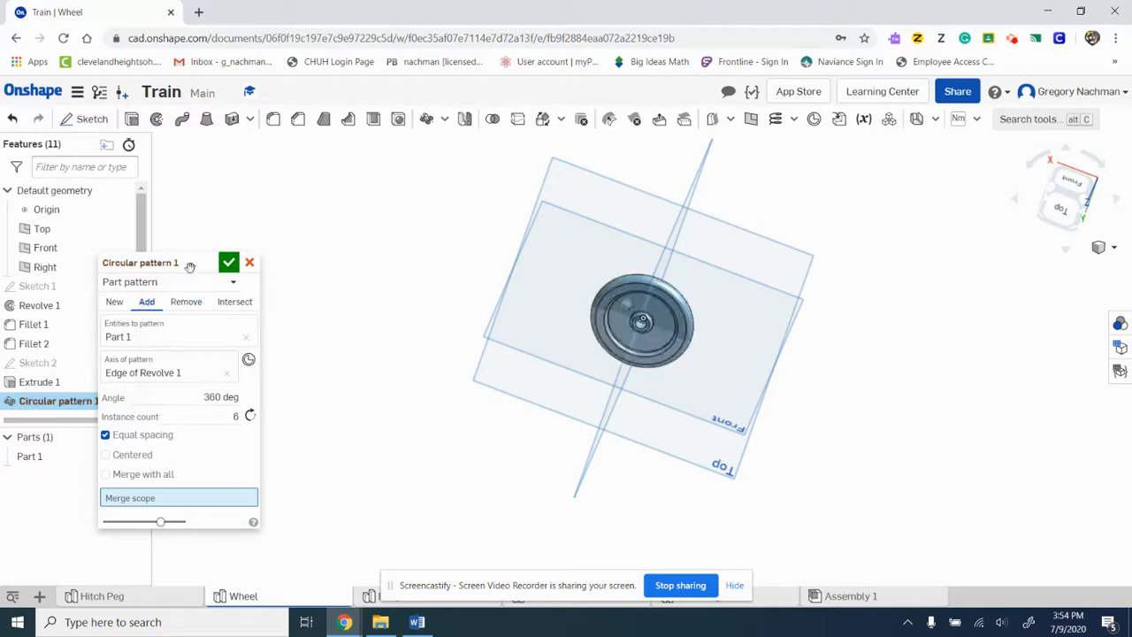
{"action": "left_click", "coordinate": [228, 264]}
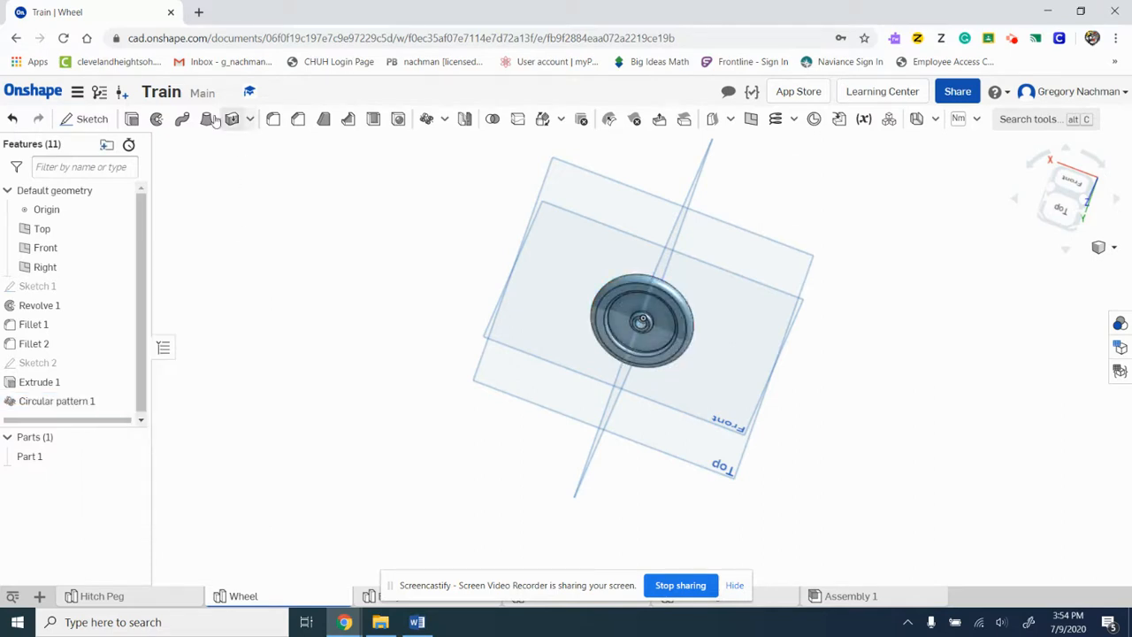
Edit the circular pattern, change its operation to Remove, and accept it.
{"action": "double_click", "coordinate": [69, 403]}
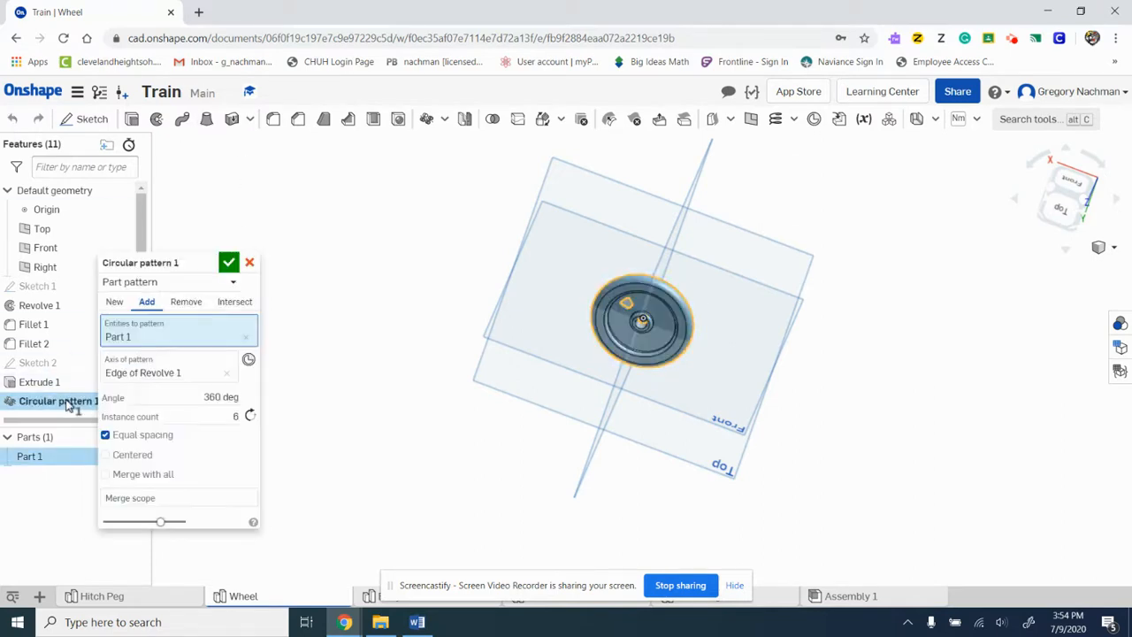
{"action": "left_click", "coordinate": [183, 303]}
{"action": "left_click", "coordinate": [228, 264]}
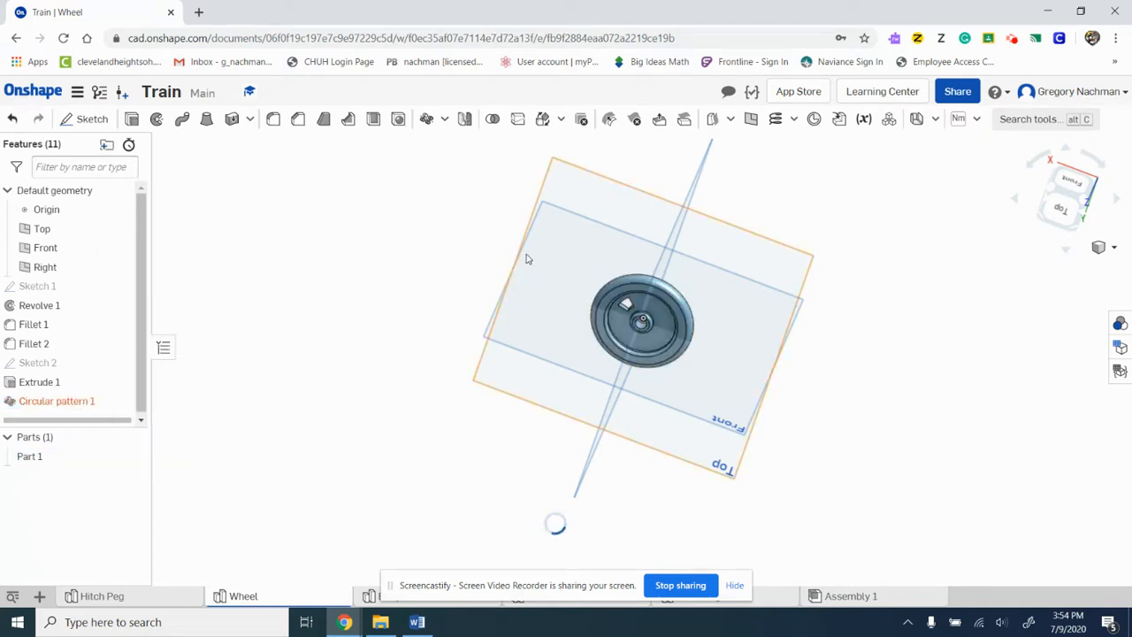
Reopen the circular pattern, try Intersect before returning to Remove, and reselect the wheel as the part to pattern.
{"action": "double_click", "coordinate": [76, 404]}
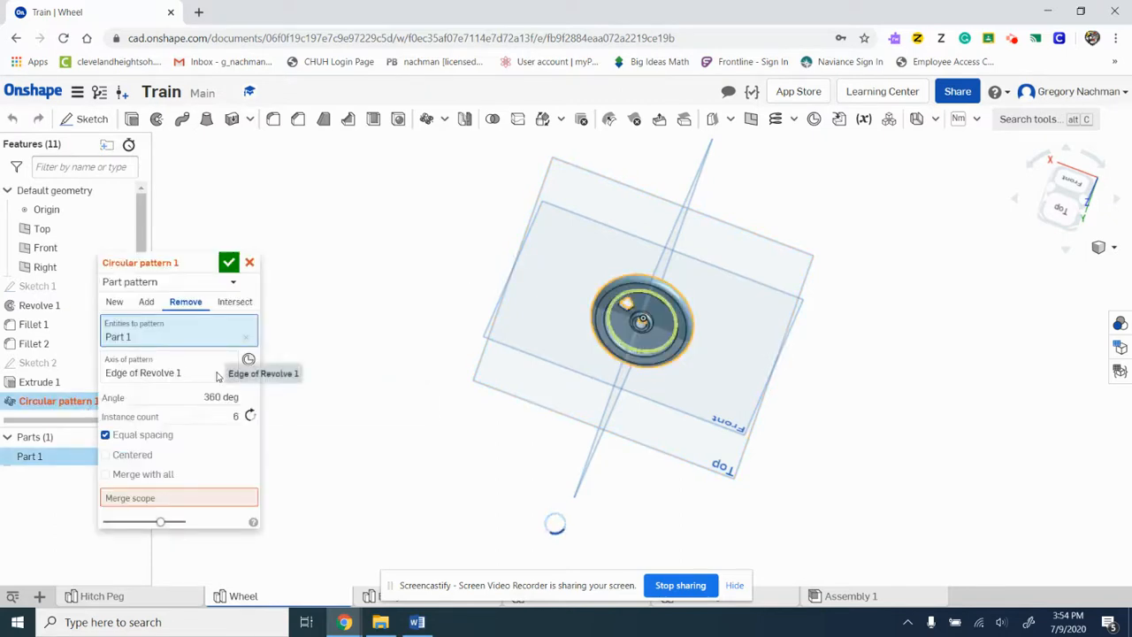
{"action": "mouse_move", "coordinate": [187, 263]}
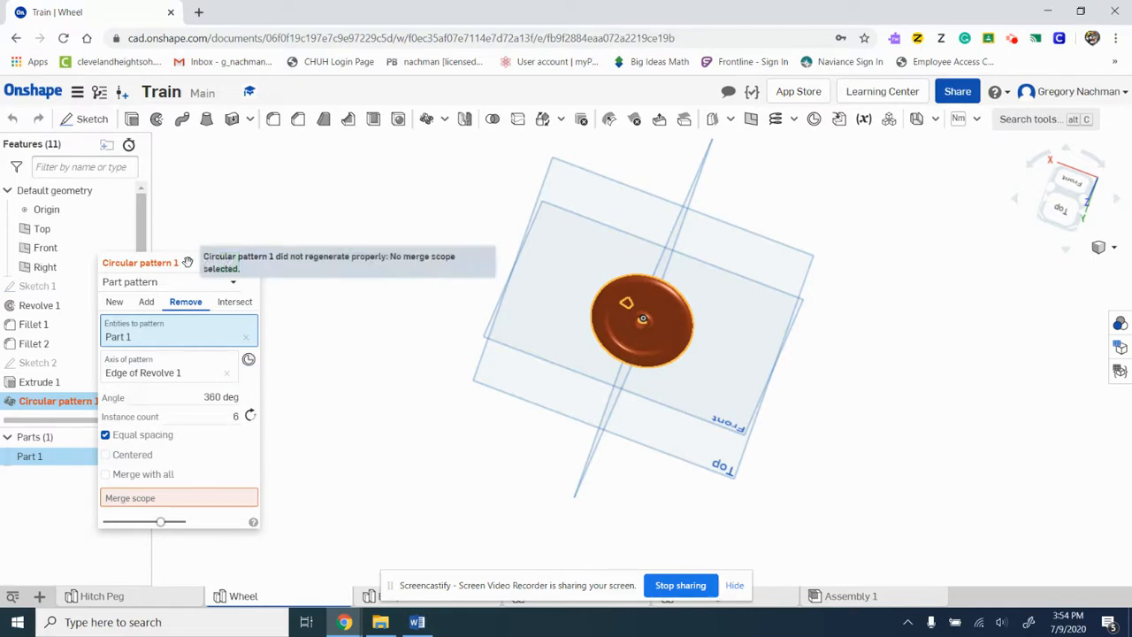
{"action": "left_click_drag", "start_coordinate": [215, 258], "coordinate": [330, 235]}
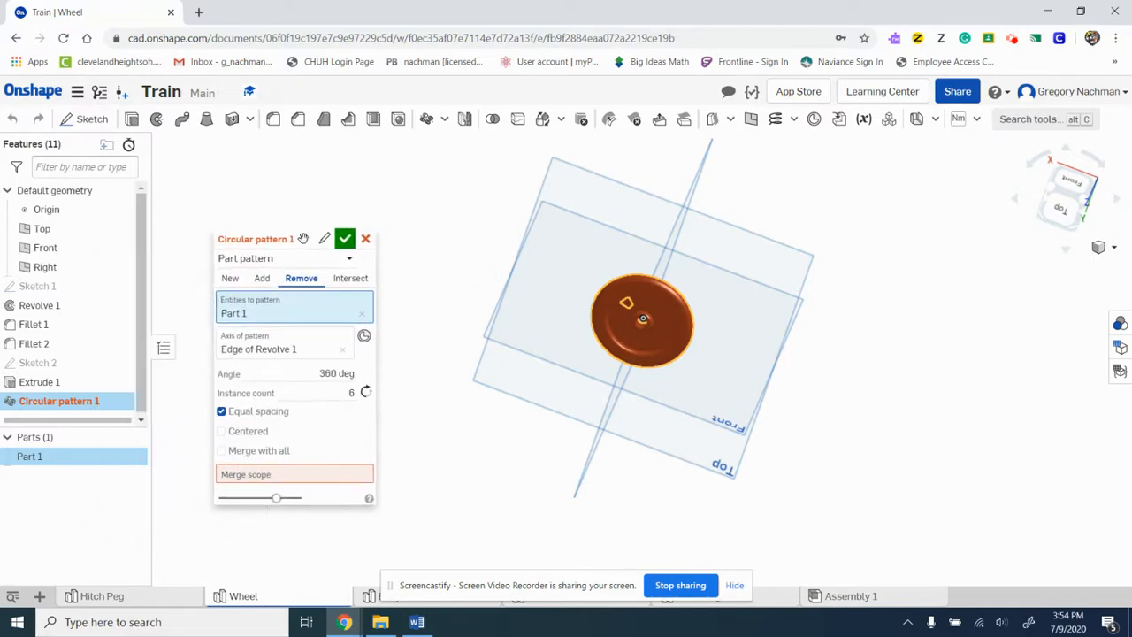
{"action": "left_click", "coordinate": [352, 279]}
{"action": "left_click", "coordinate": [316, 278]}
{"action": "left_click", "coordinate": [362, 315]}
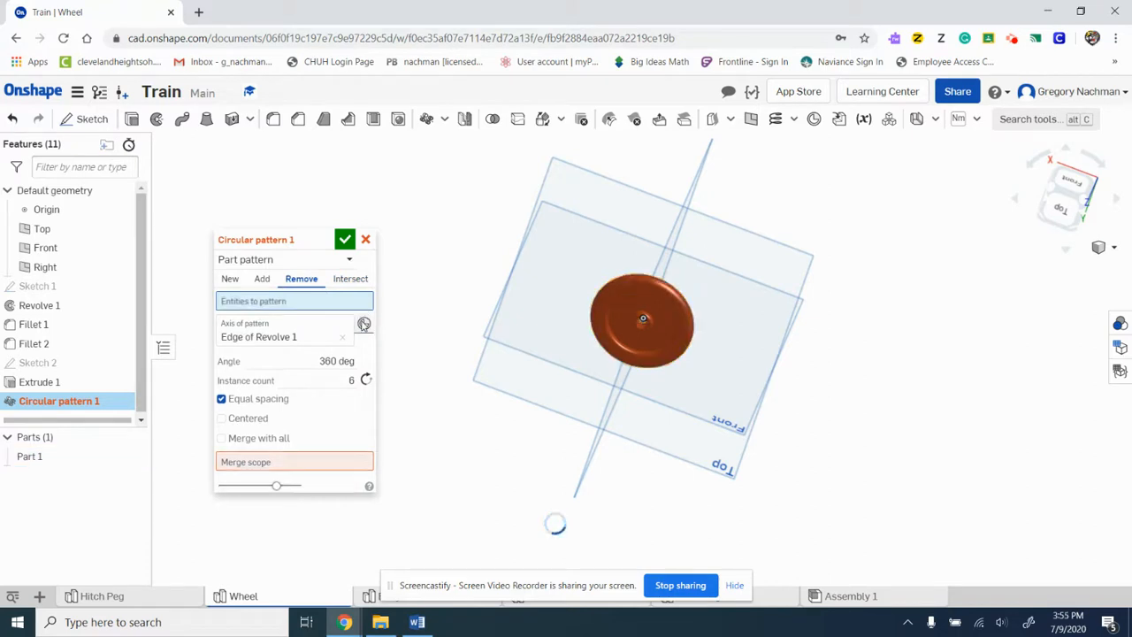
{"action": "scroll", "coordinate": [607, 337], "scroll_direction": "up", "scroll_amount": 5}
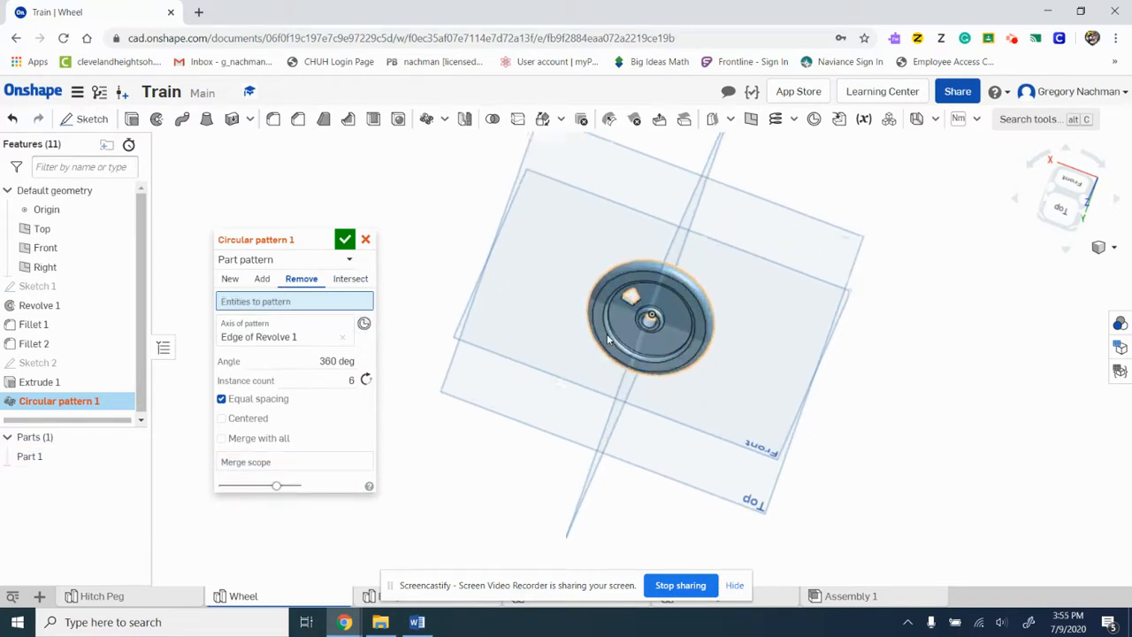
{"action": "left_click", "coordinate": [633, 283]}
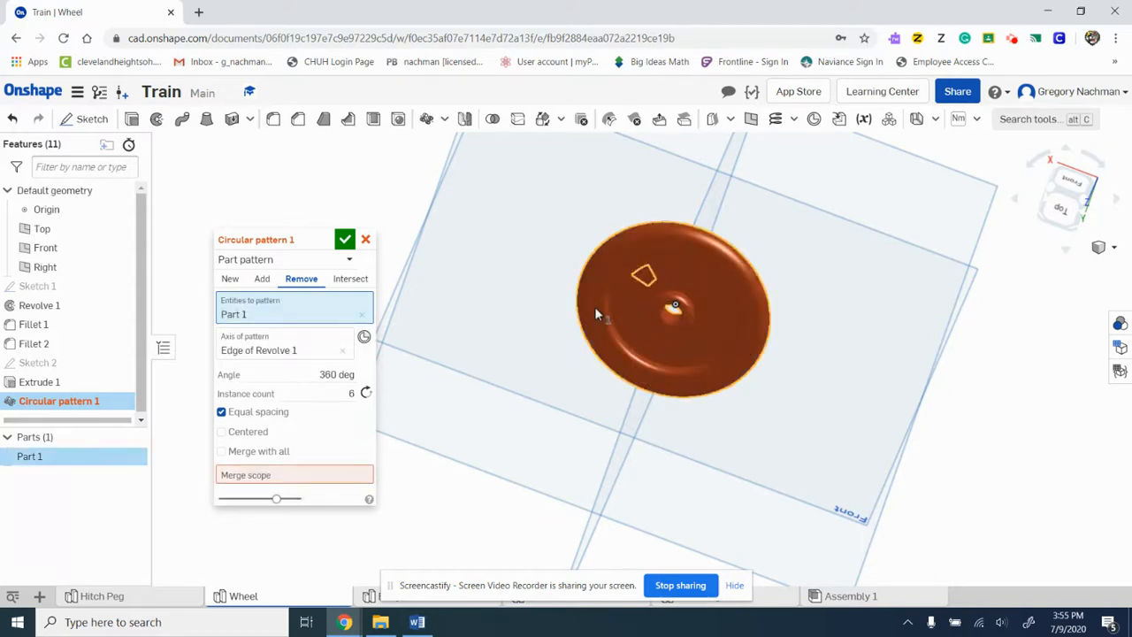
Try merging the circular pattern with all parts, and accept the pattern with that option switched off.
{"action": "left_click", "coordinate": [337, 374]}
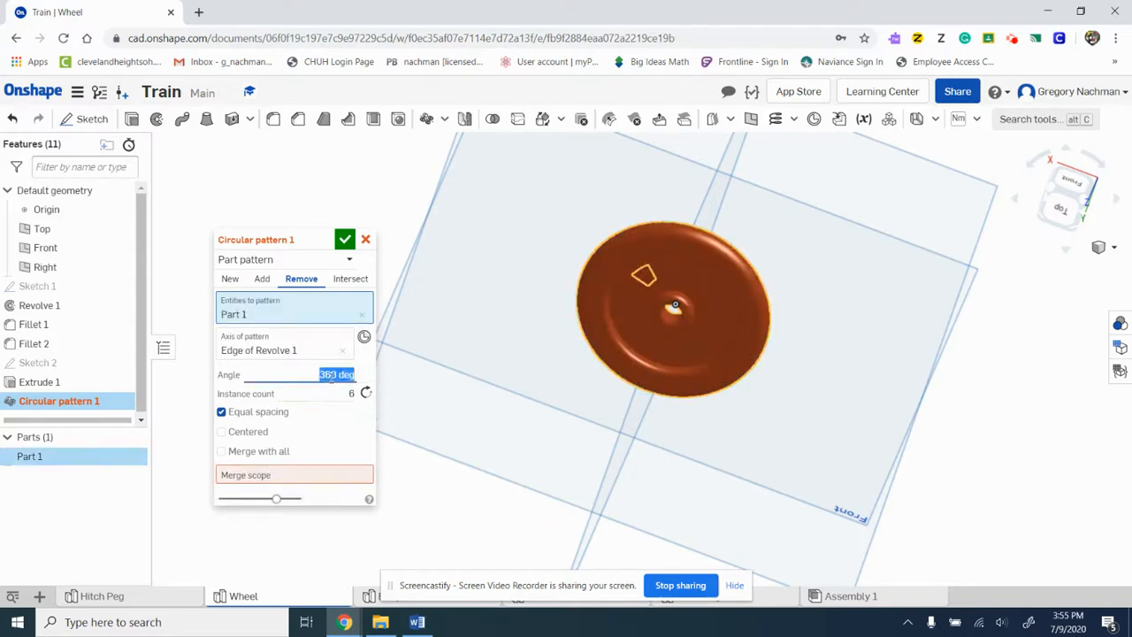
{"action": "left_click", "coordinate": [365, 397]}
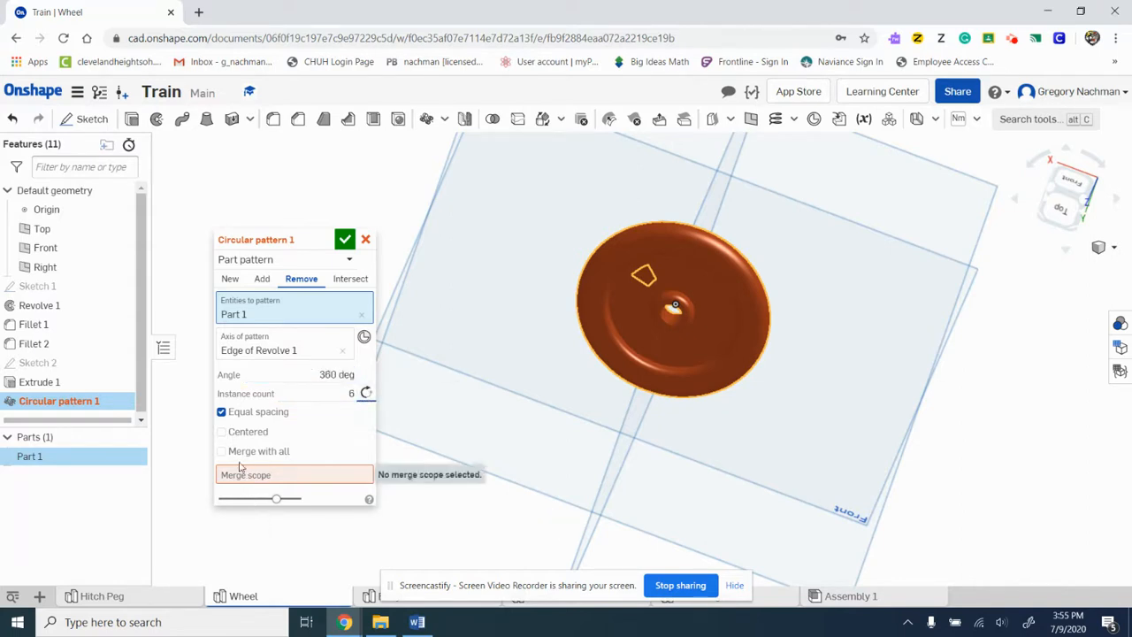
{"action": "left_click", "coordinate": [230, 433]}
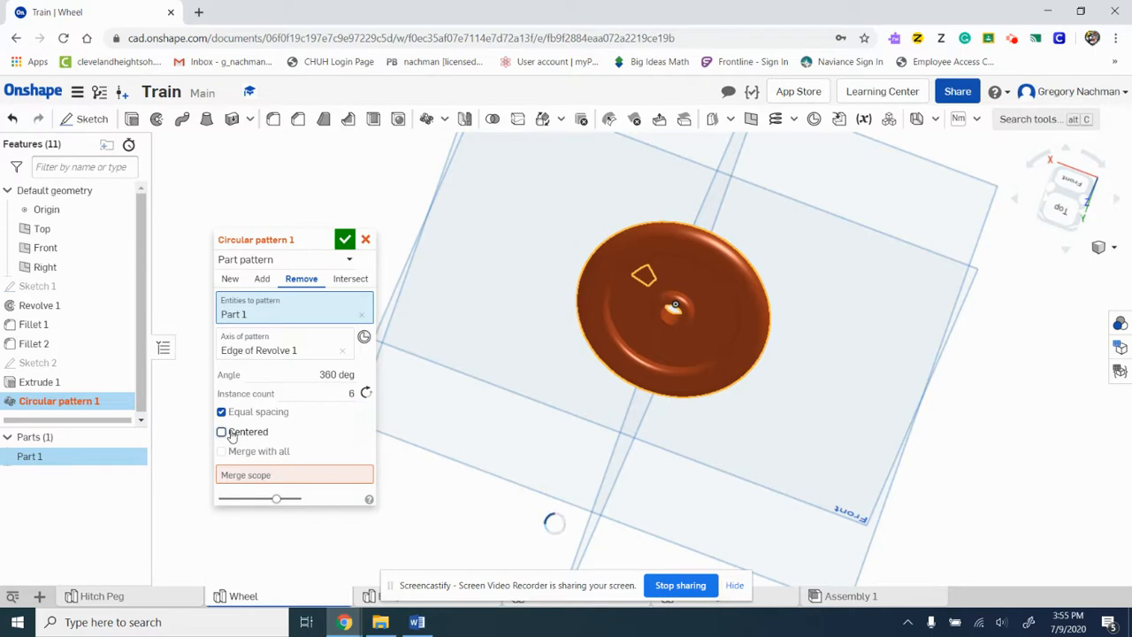
{"action": "left_click", "coordinate": [224, 453]}
{"action": "left_click", "coordinate": [225, 453]}
{"action": "left_click", "coordinate": [225, 453]}
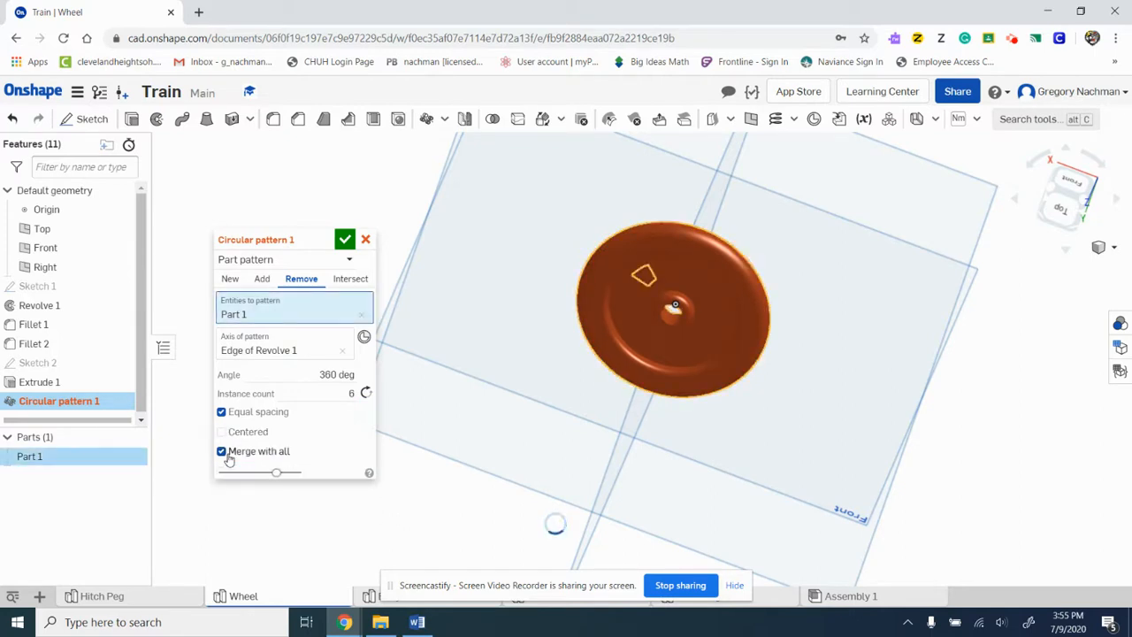
{"action": "left_click", "coordinate": [223, 453]}
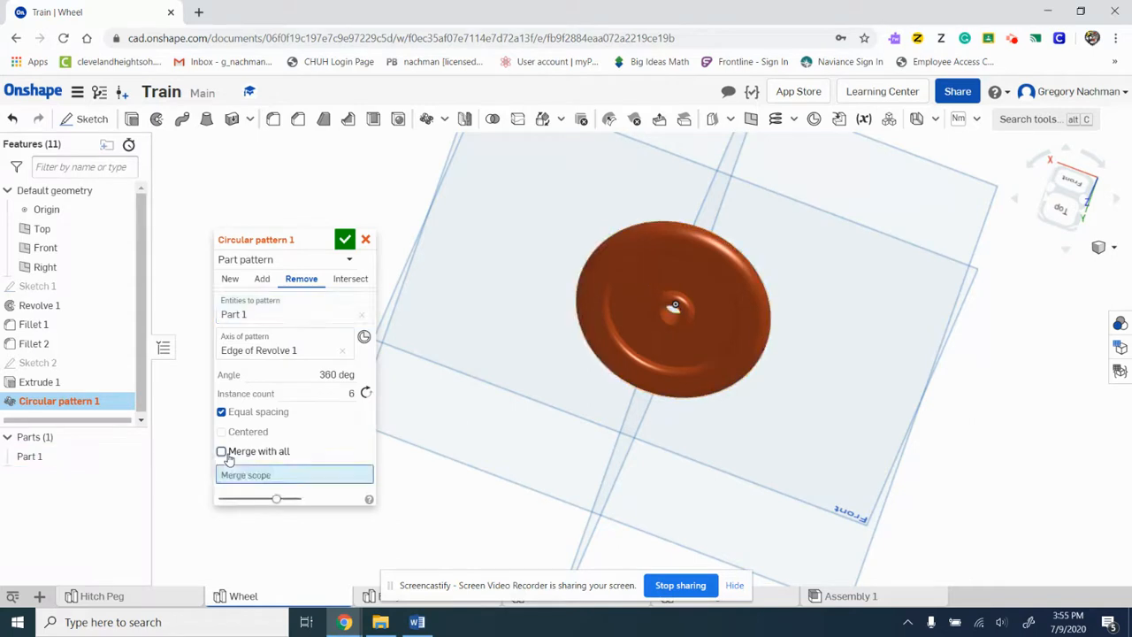
{"action": "left_click", "coordinate": [345, 240]}
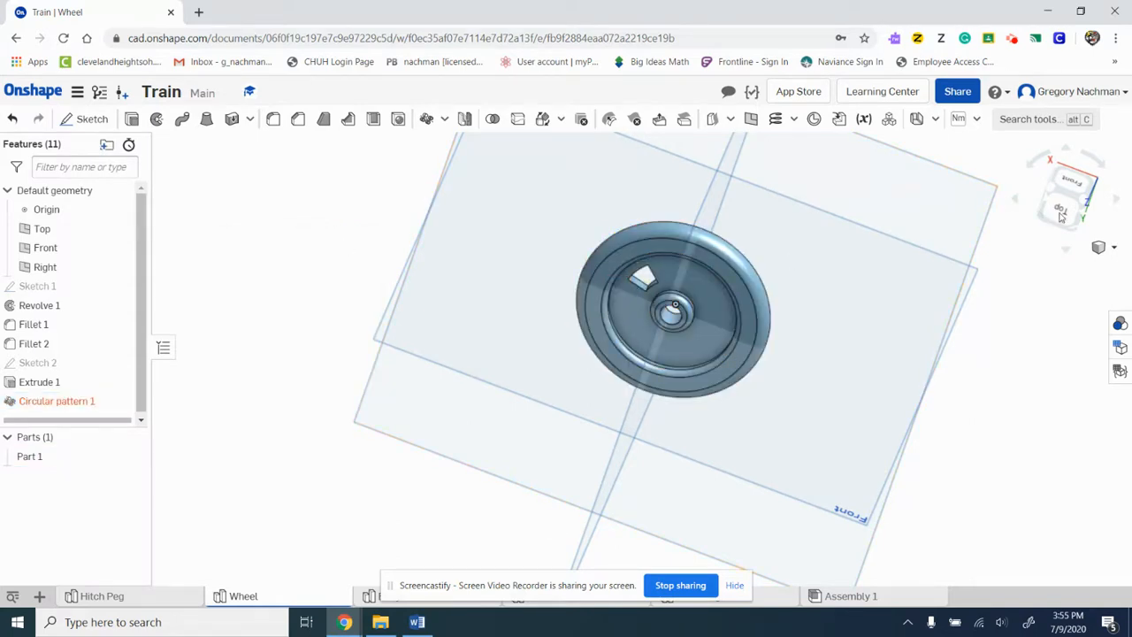
{"action": "left_click_drag", "start_coordinate": [1064, 221], "coordinate": [1026, 281]}
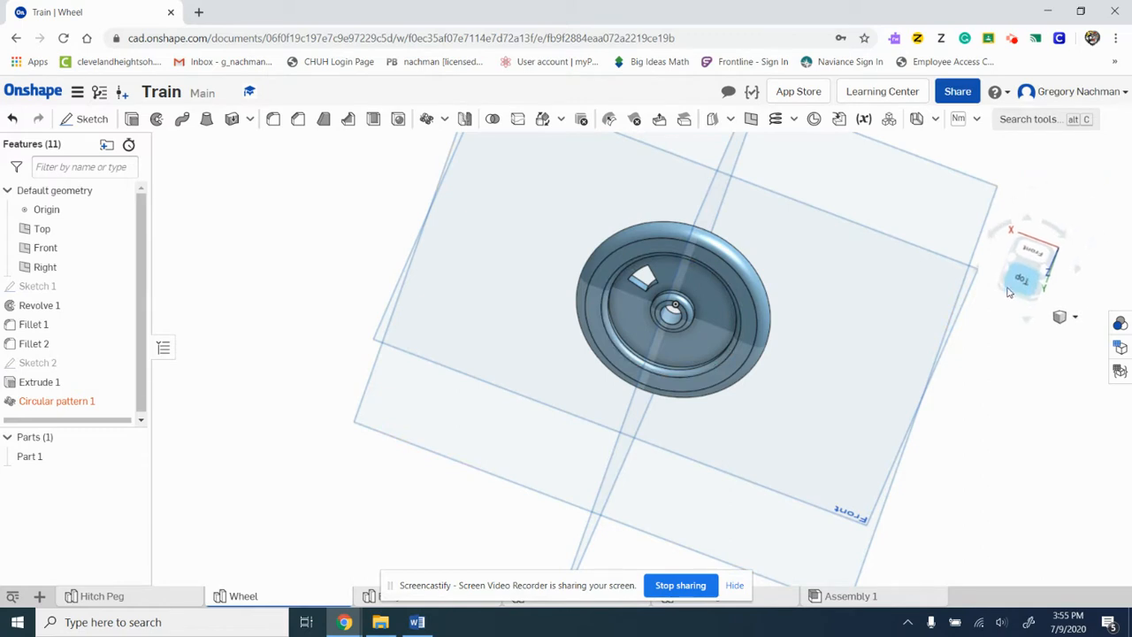
{"action": "left_click", "coordinate": [1008, 292]}
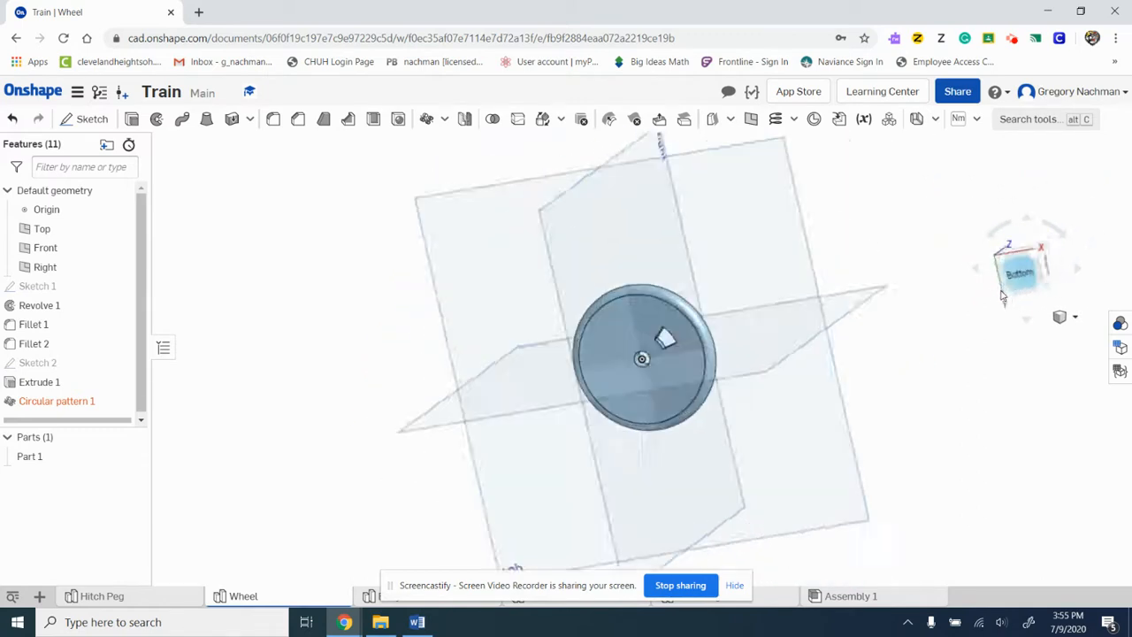
Delete the failed circular pattern feature, and check the slot extrude's settings without changing them.
{"action": "left_click", "coordinate": [72, 403]}
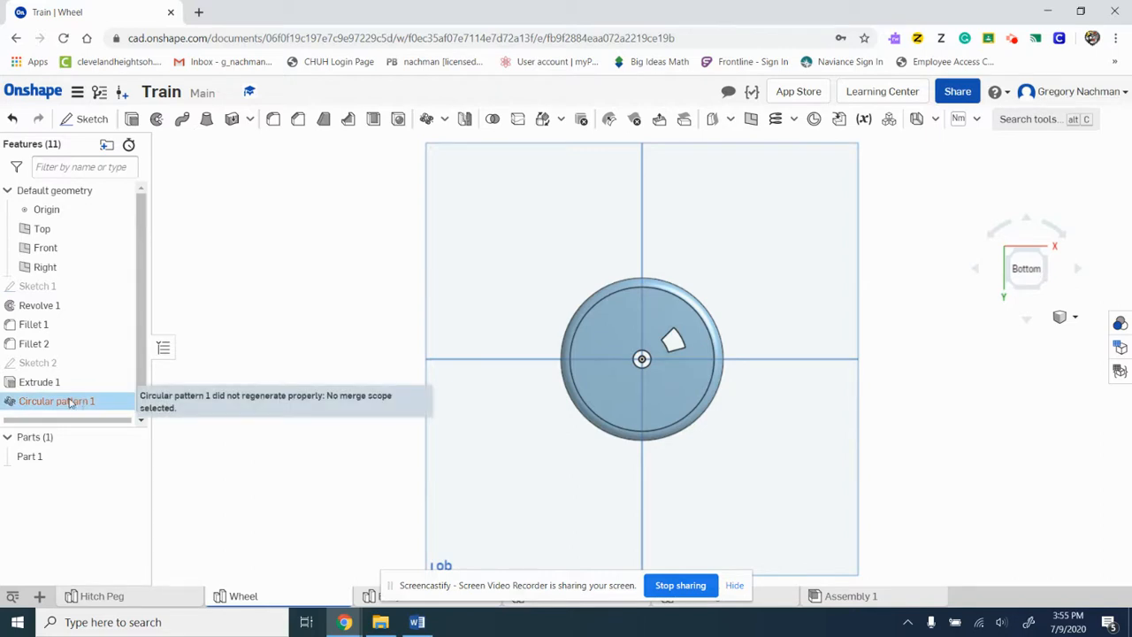
{"action": "key", "text": "Delete"}
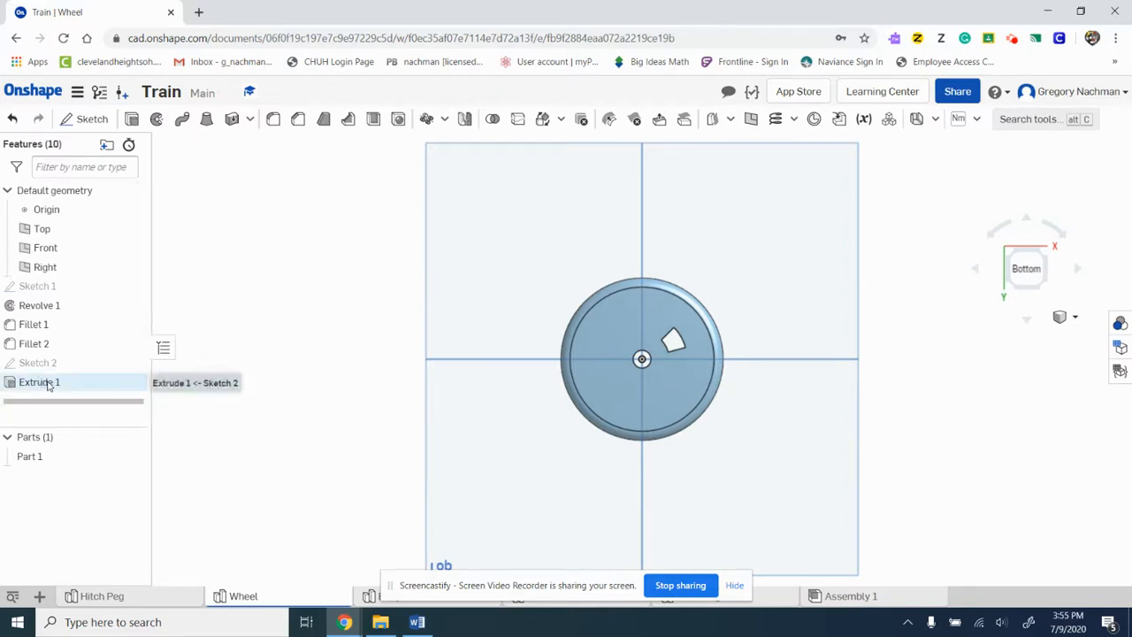
{"action": "double_click", "coordinate": [48, 383]}
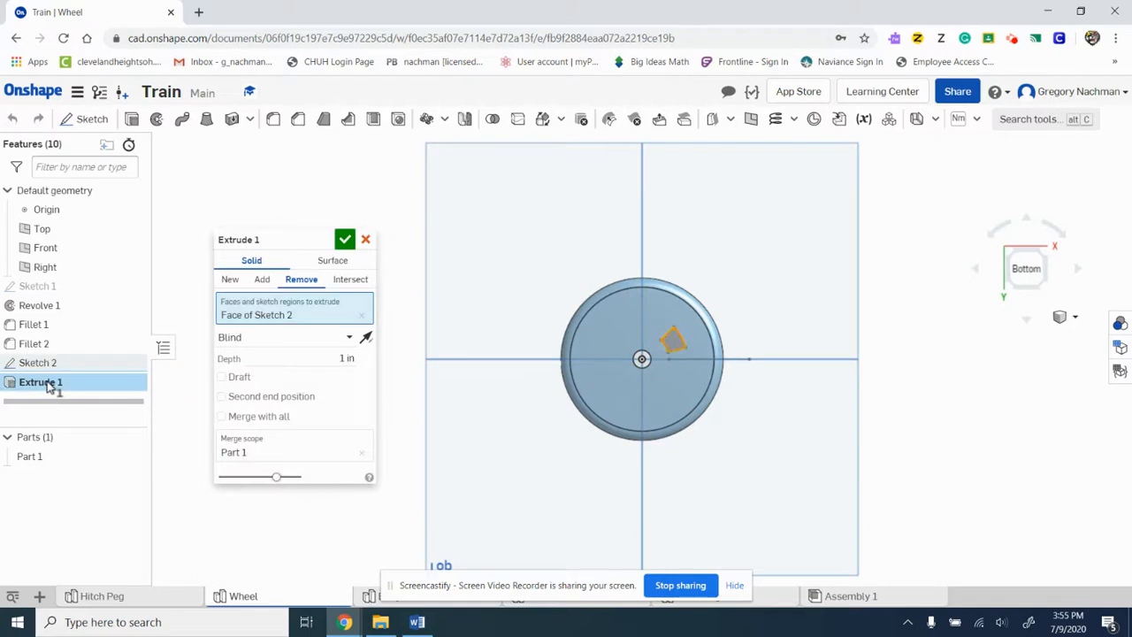
{"action": "left_click", "coordinate": [367, 241]}
Edit the slot sketch and circularly pattern the wedge's upper radial edge into 6 instances around the wheel's centre.
{"action": "double_click", "coordinate": [41, 364]}
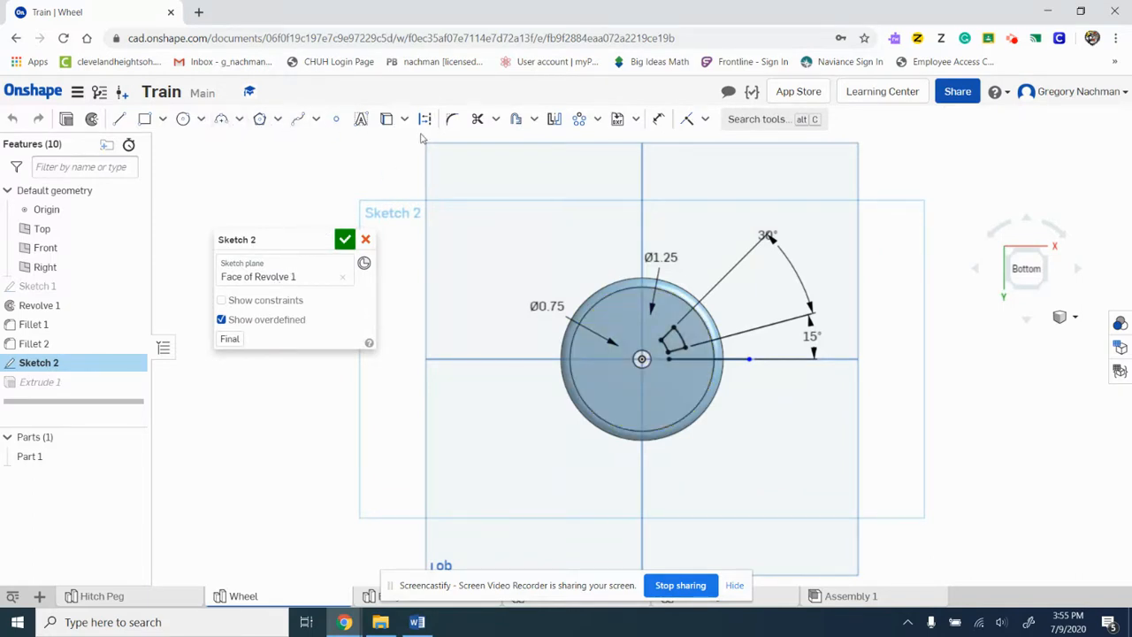
{"action": "left_click", "coordinate": [595, 120]}
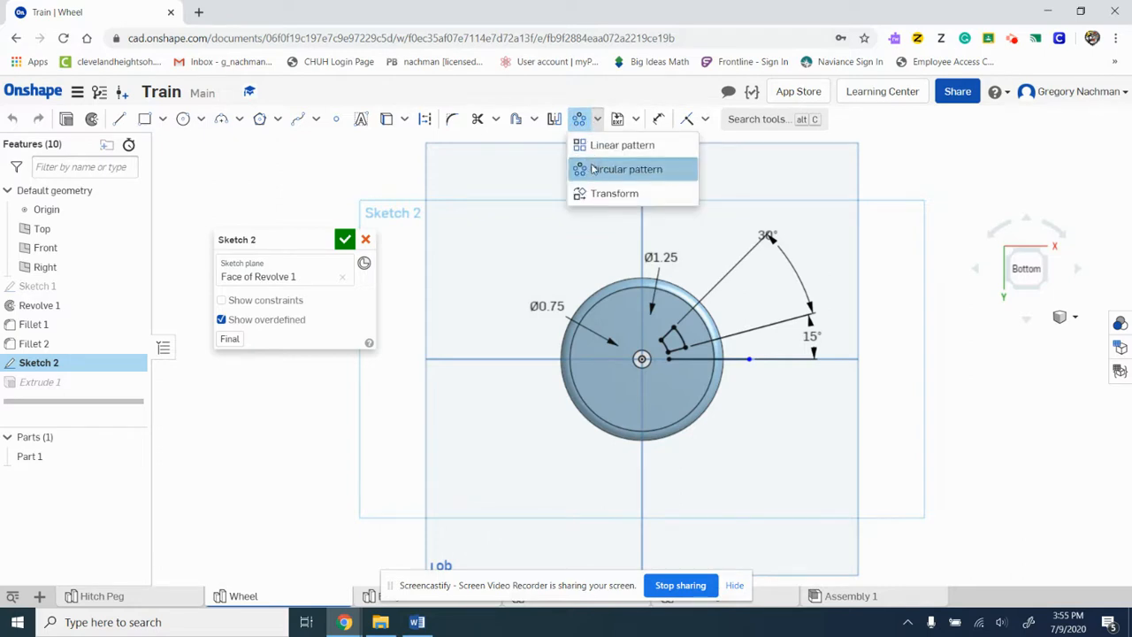
{"action": "left_click", "coordinate": [673, 340]}
{"action": "left_click", "coordinate": [666, 345]}
{"action": "left_click", "coordinate": [680, 337]}
{"action": "left_click", "coordinate": [676, 350]}
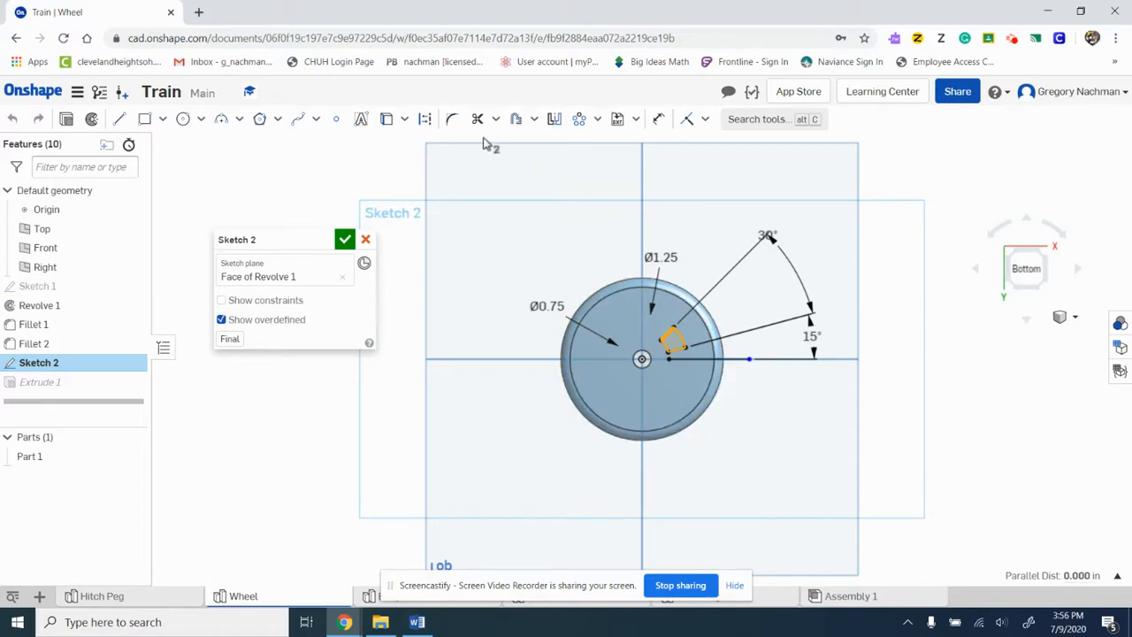
{"action": "left_click", "coordinate": [580, 118]}
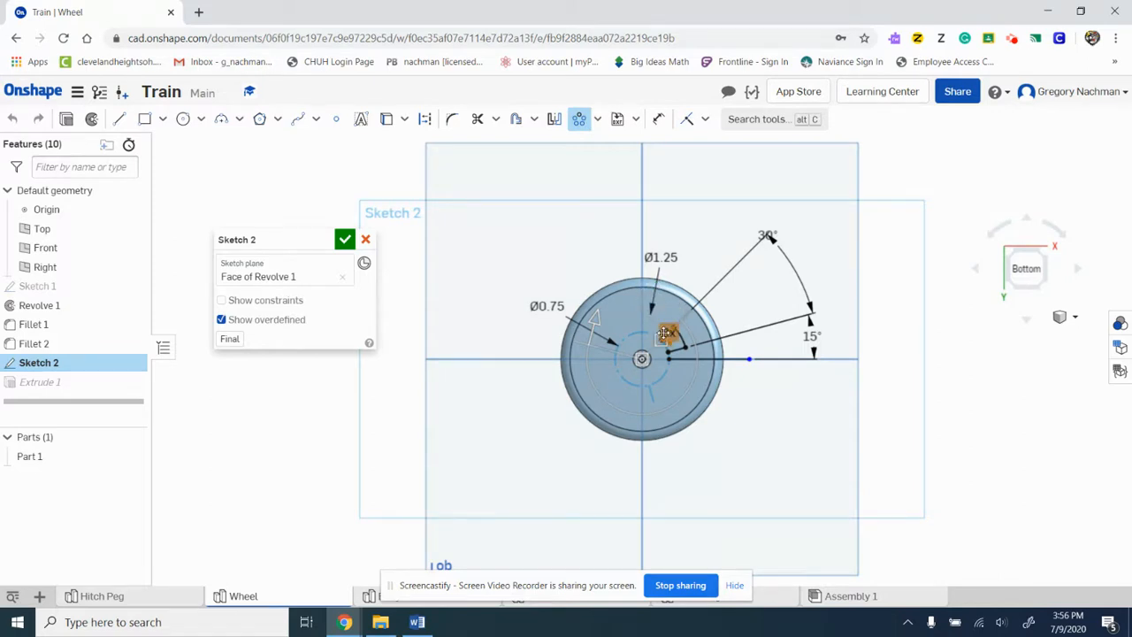
{"action": "left_click", "coordinate": [666, 332]}
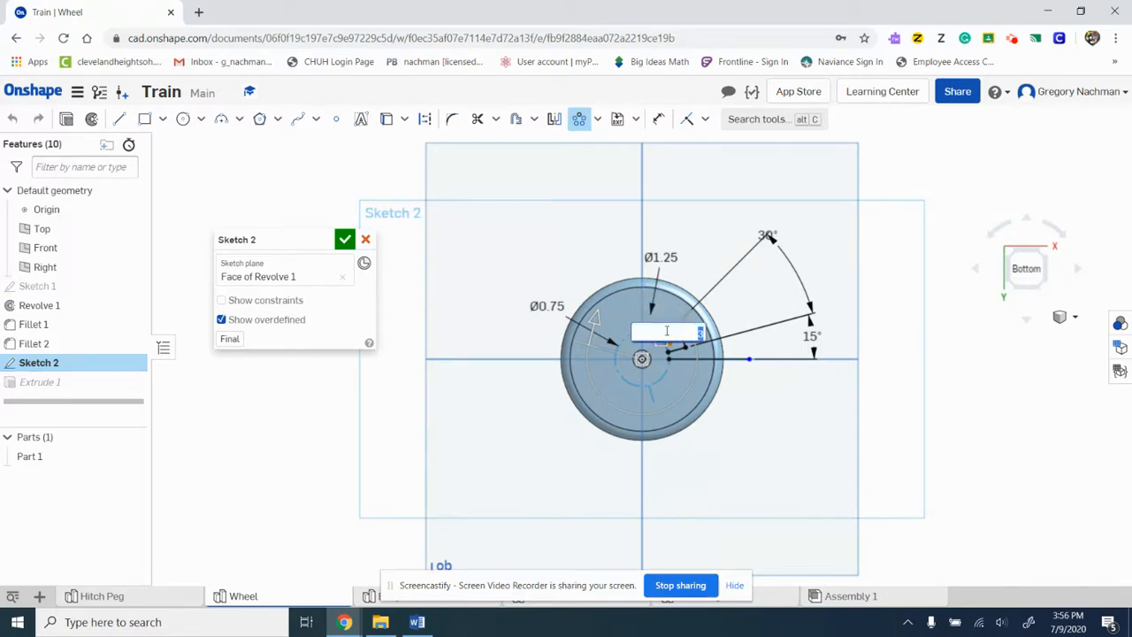
{"action": "key", "text": "Return"}
{"action": "left_click", "coordinate": [678, 352]}
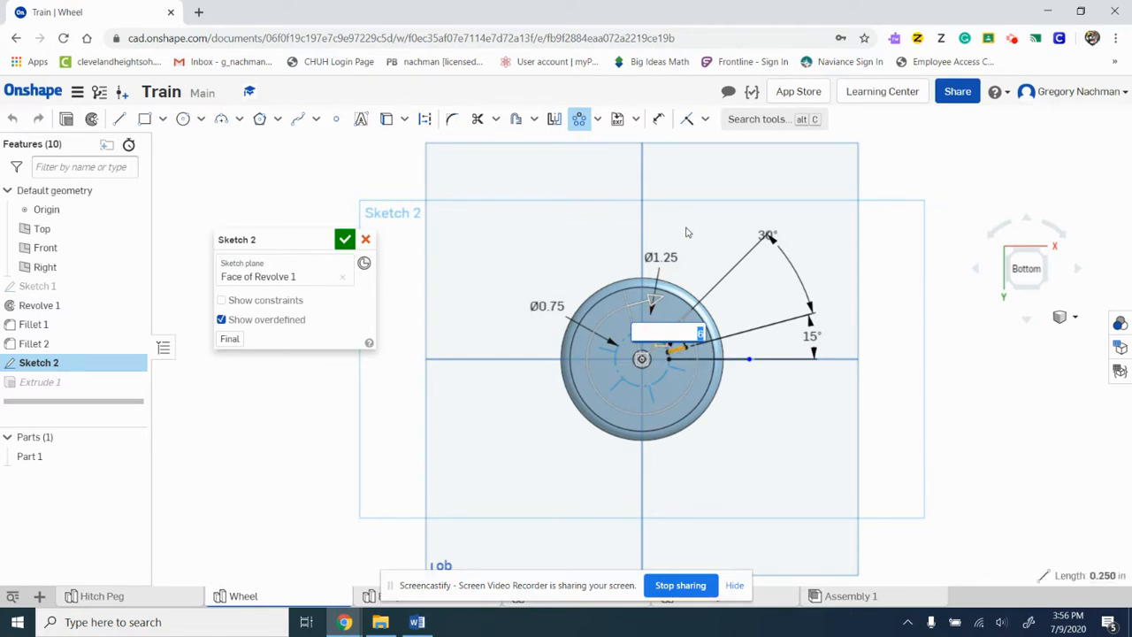
{"action": "key", "text": "Return"}
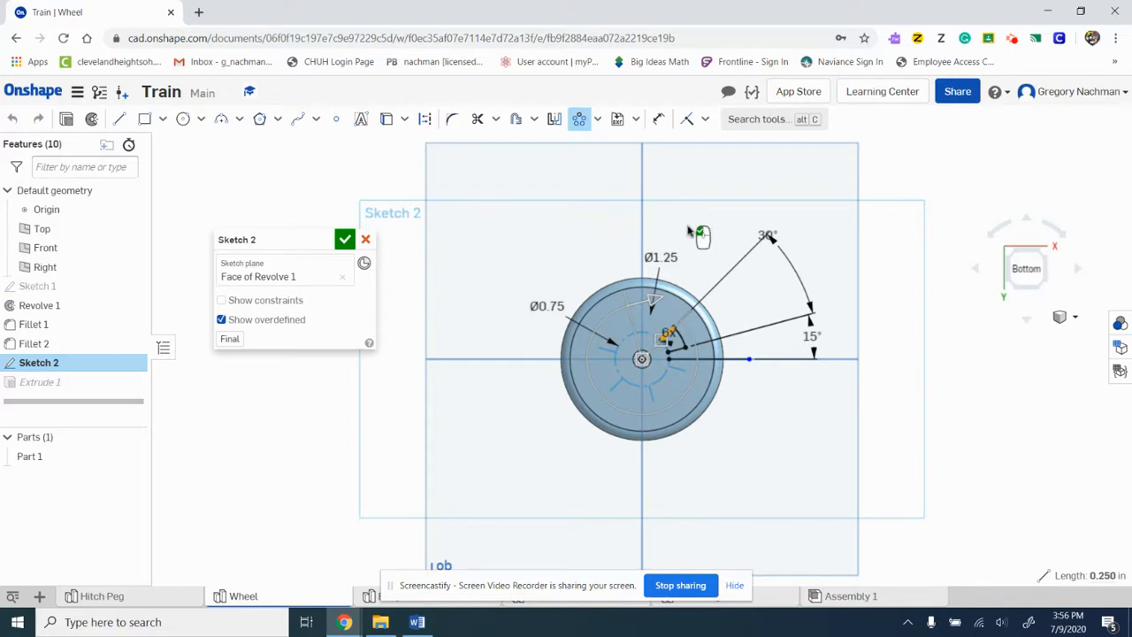
{"action": "left_click", "coordinate": [487, 235]}
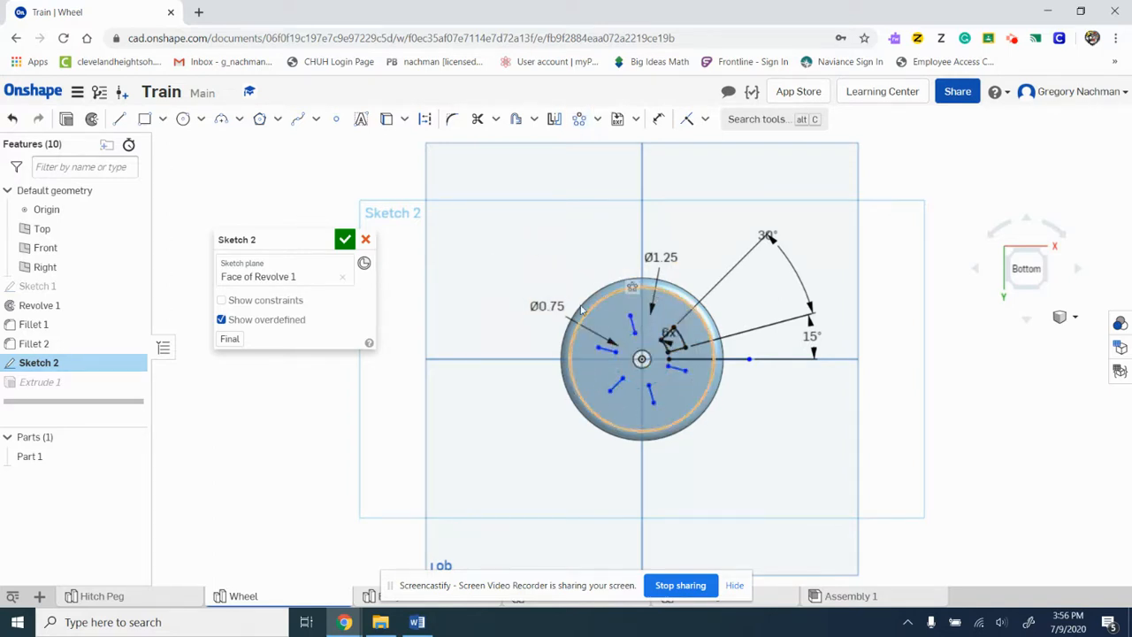
Circularly pattern the wedge's remaining radial edge and two arcs into 6 instances around the wheel's centre, and accept the sketch.
{"action": "left_click", "coordinate": [584, 128]}
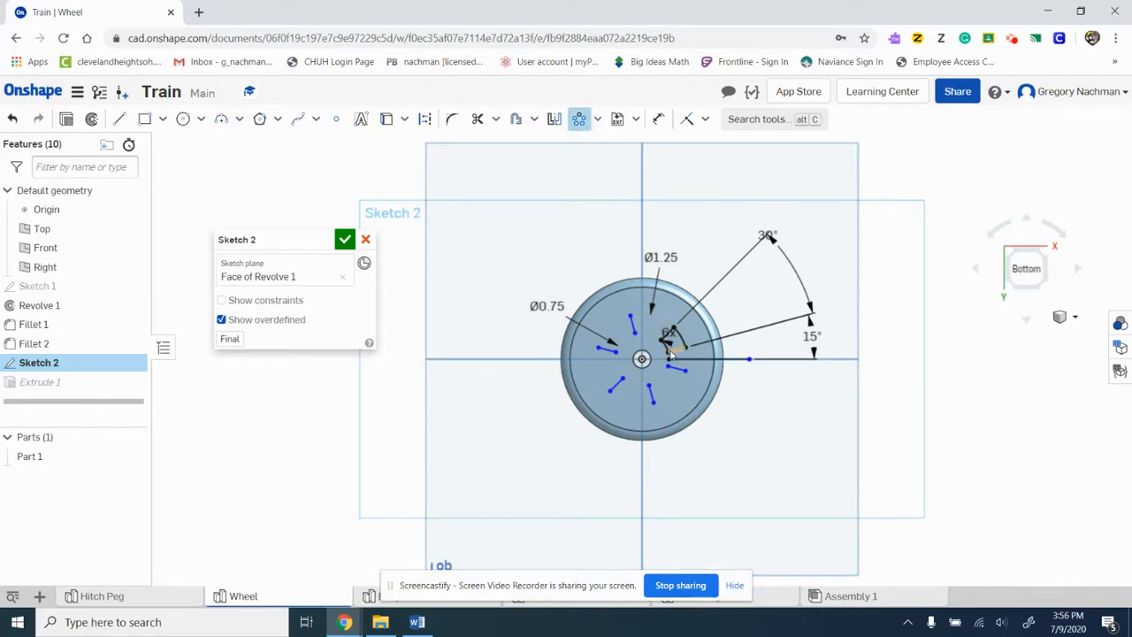
{"action": "left_click", "coordinate": [669, 345]}
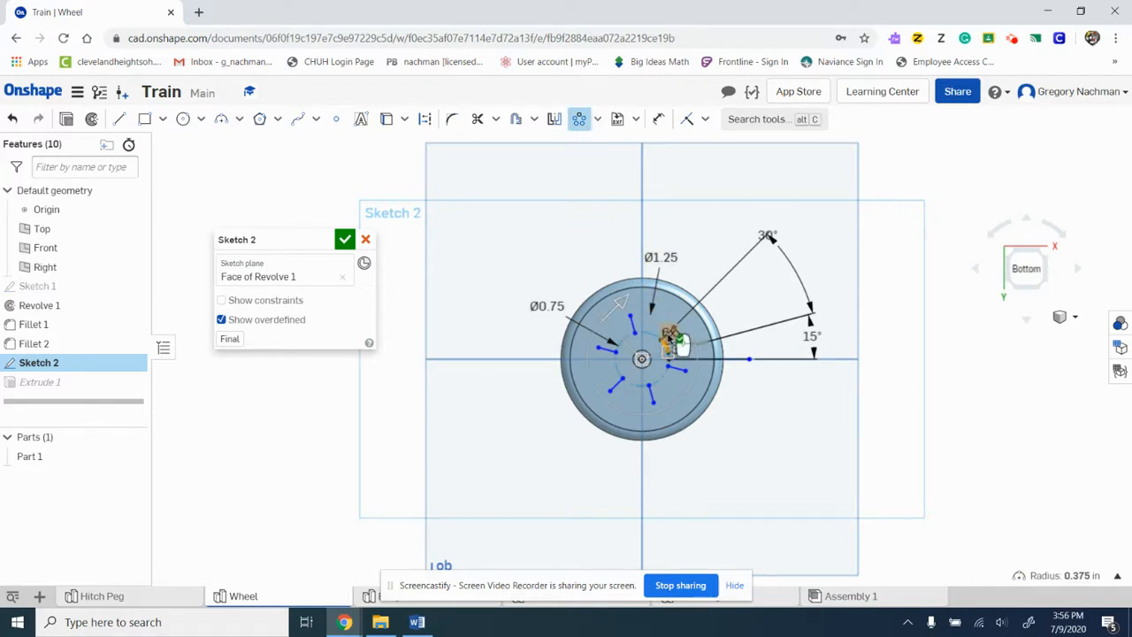
{"action": "scroll", "coordinate": [670, 345], "scroll_direction": "up", "scroll_amount": 5}
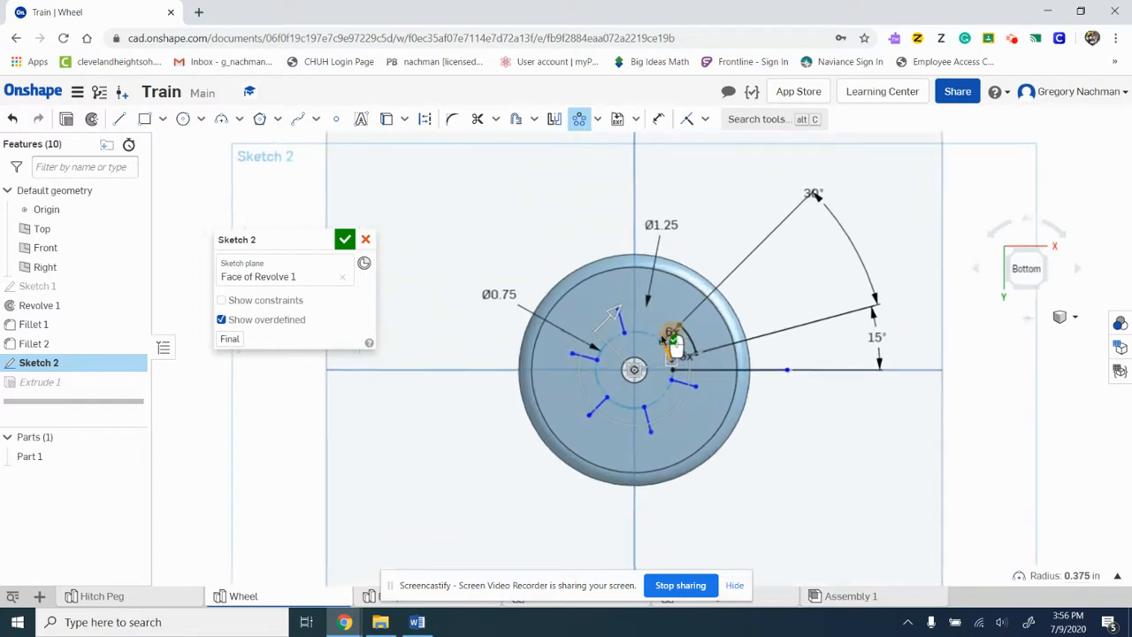
{"action": "scroll", "coordinate": [672, 346], "scroll_direction": "up", "scroll_amount": 2}
{"action": "left_click", "coordinate": [671, 354]}
{"action": "left_click", "coordinate": [749, 341]}
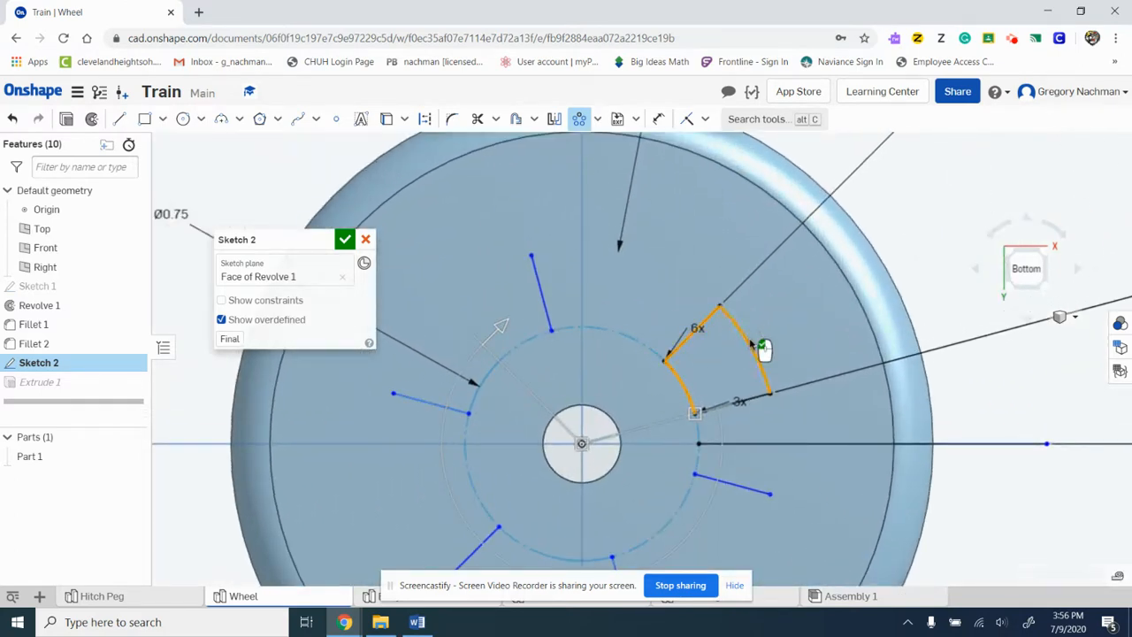
{"action": "scroll", "coordinate": [705, 390], "scroll_direction": "down", "scroll_amount": 3}
{"action": "left_click", "coordinate": [710, 395]}
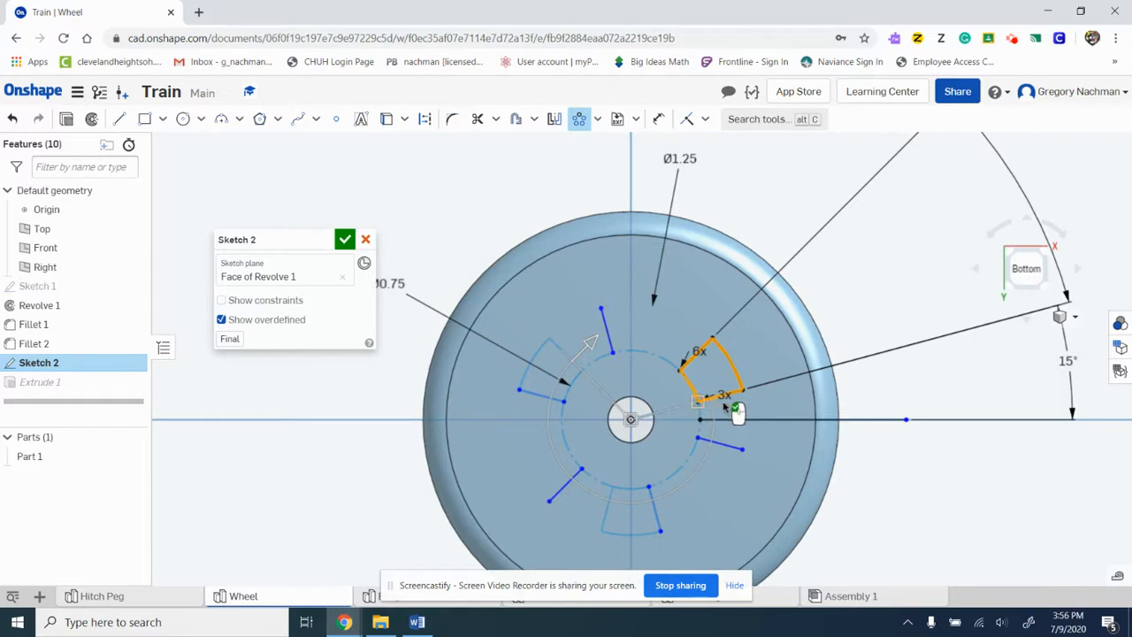
{"action": "left_click", "coordinate": [731, 399]}
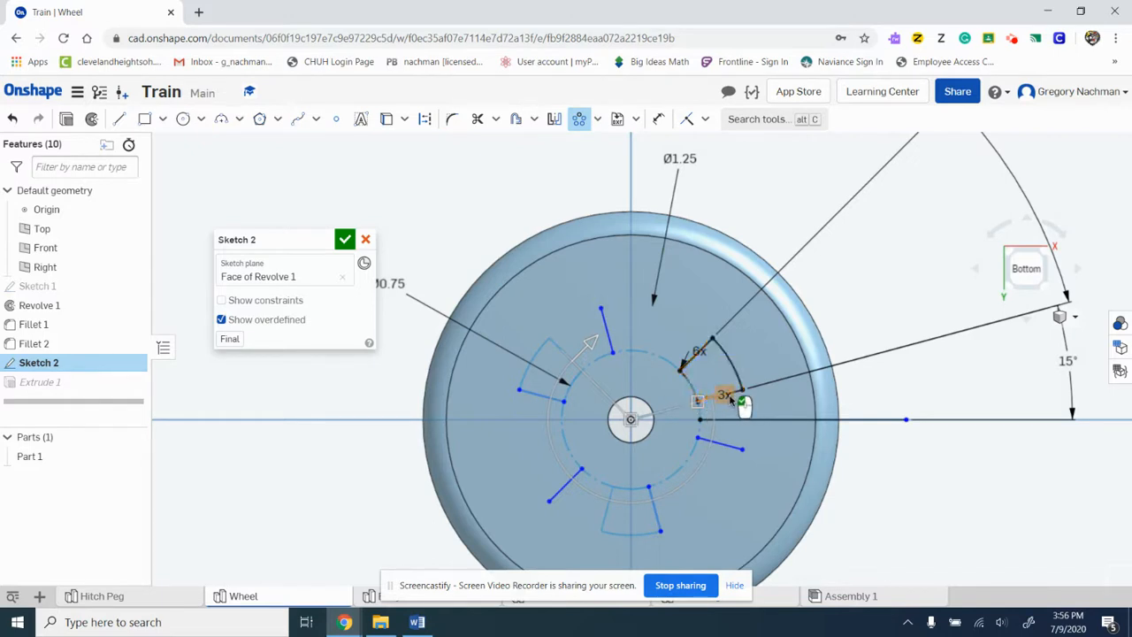
{"action": "double_click", "coordinate": [725, 395]}
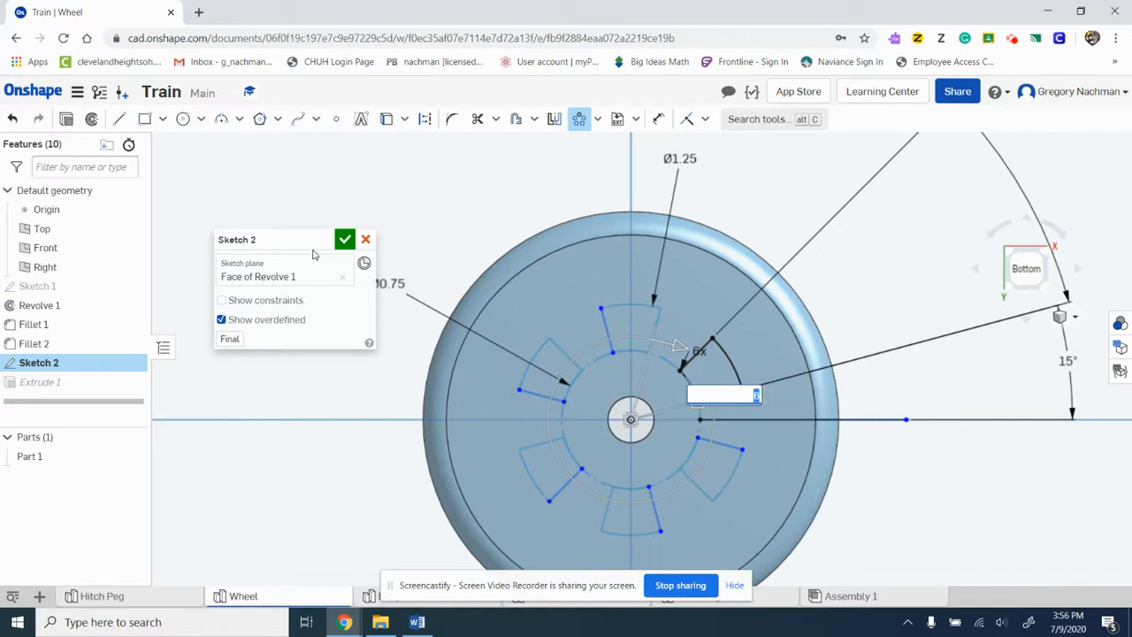
{"action": "key", "text": "Return"}
{"action": "left_click", "coordinate": [453, 206]}
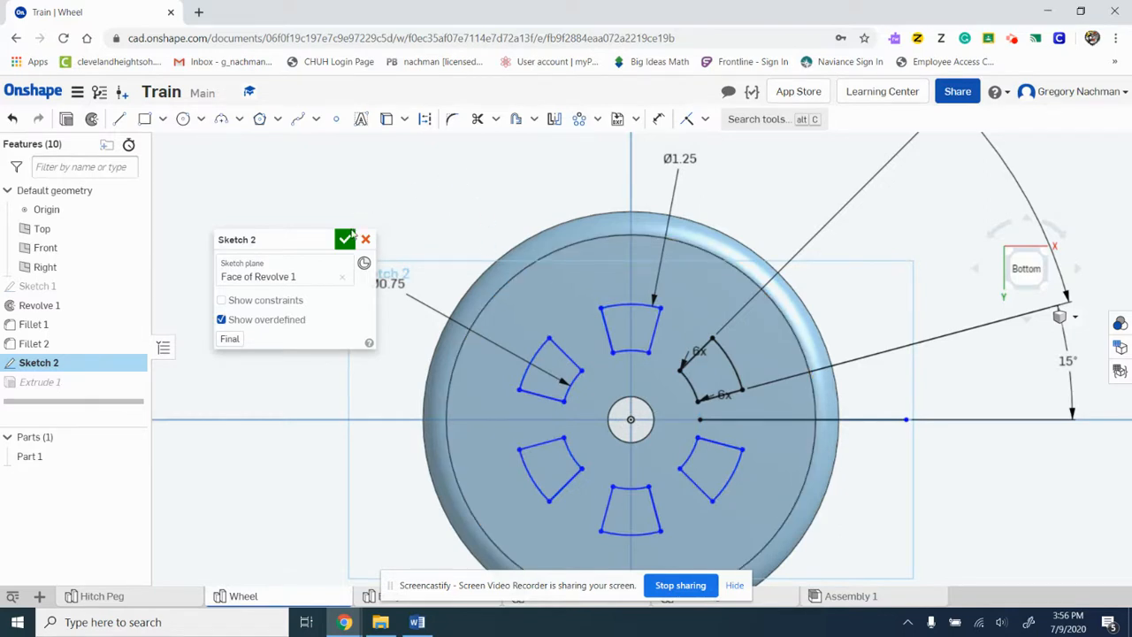
{"action": "left_click", "coordinate": [345, 238]}
Add the five patterned wedge regions to the slot's Remove extrude so that all six slots are cut through the wheel.
{"action": "double_click", "coordinate": [53, 384]}
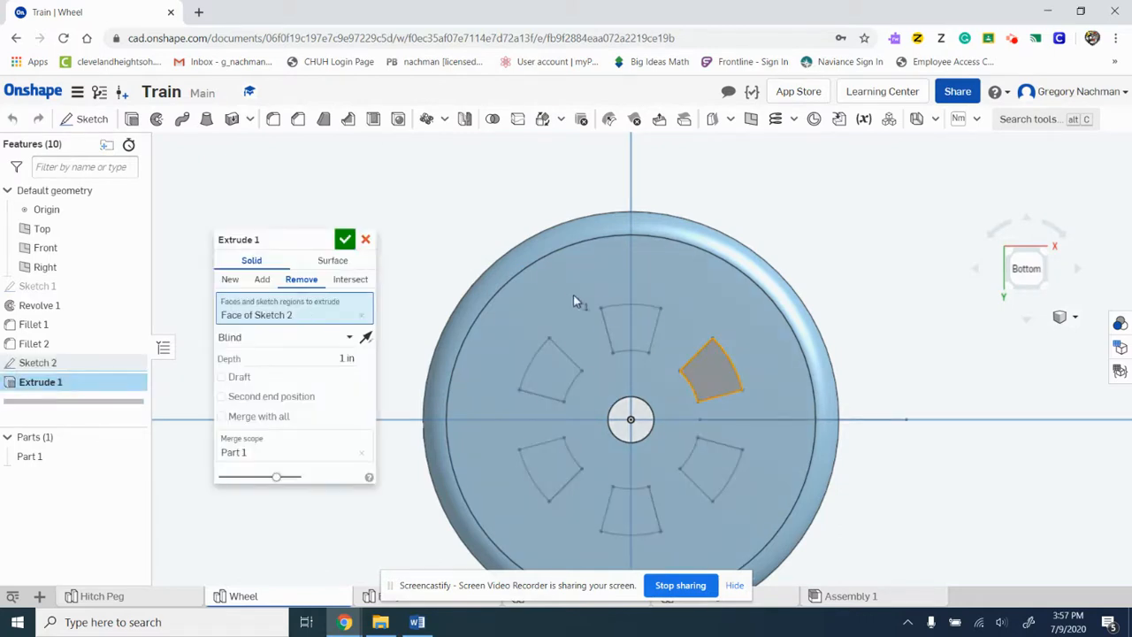
{"action": "left_click", "coordinate": [622, 317]}
{"action": "left_click", "coordinate": [548, 373]}
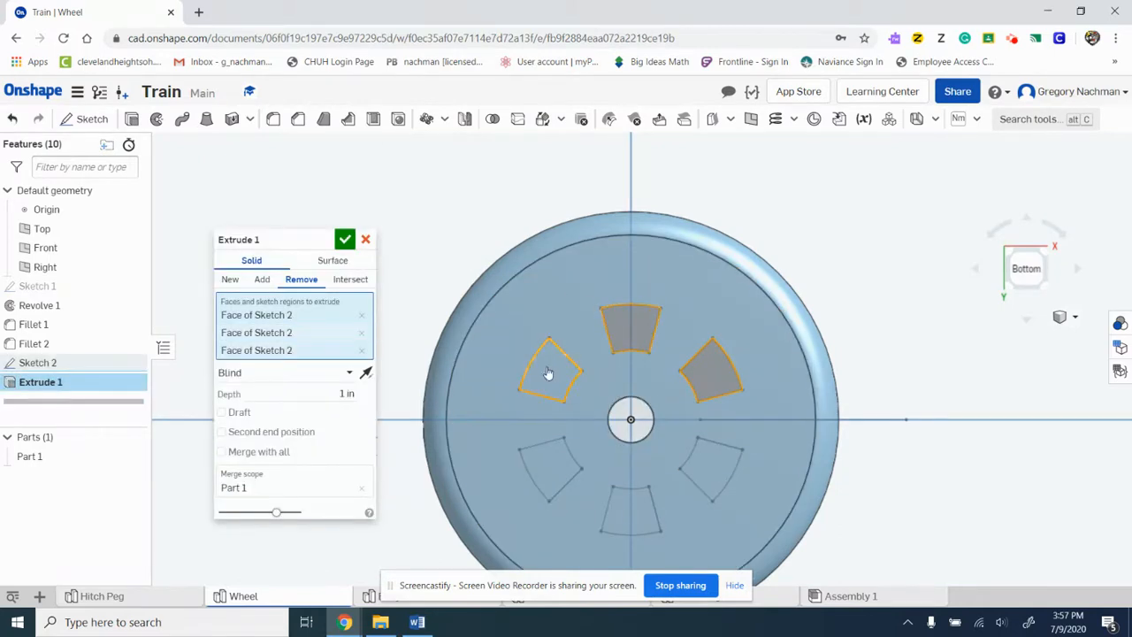
{"action": "left_click", "coordinate": [546, 470]}
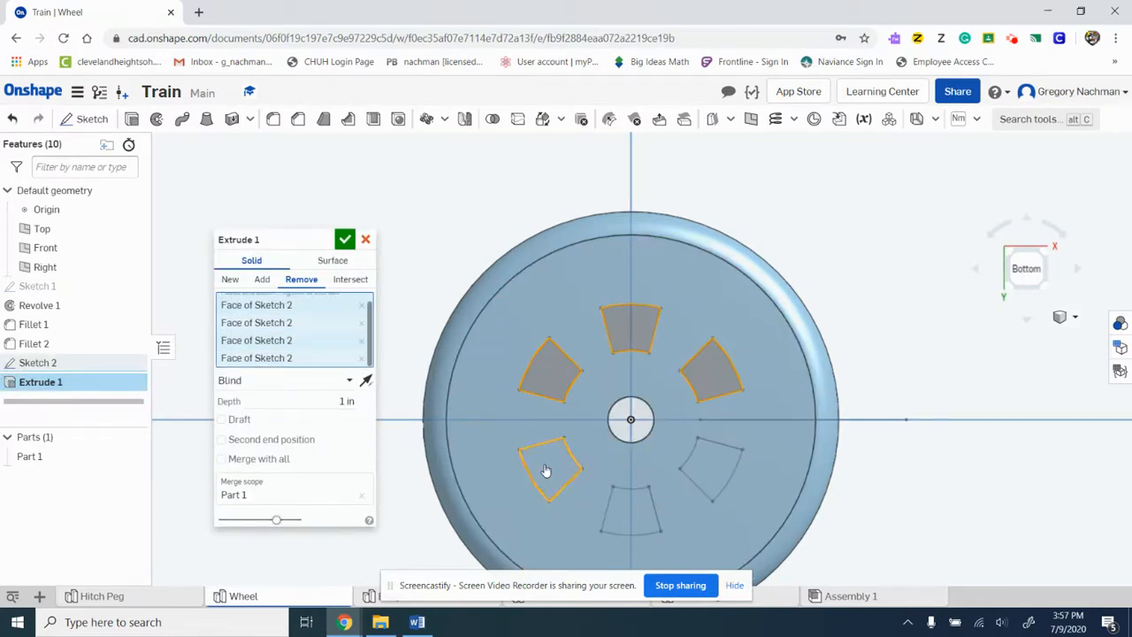
{"action": "left_click", "coordinate": [698, 482]}
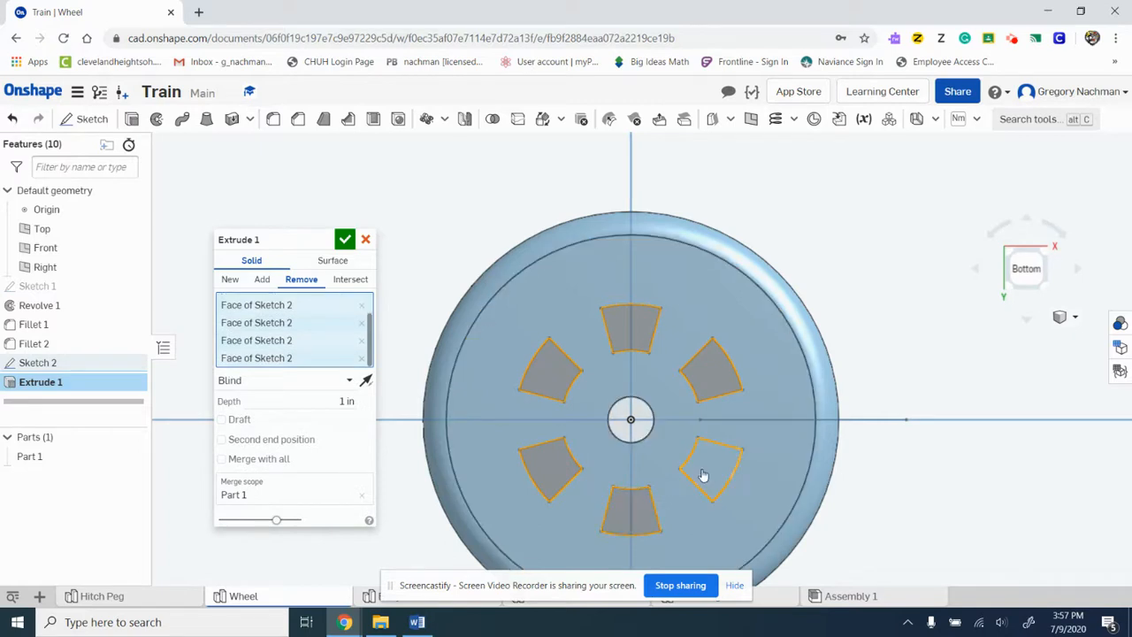
{"action": "left_click", "coordinate": [345, 240]}
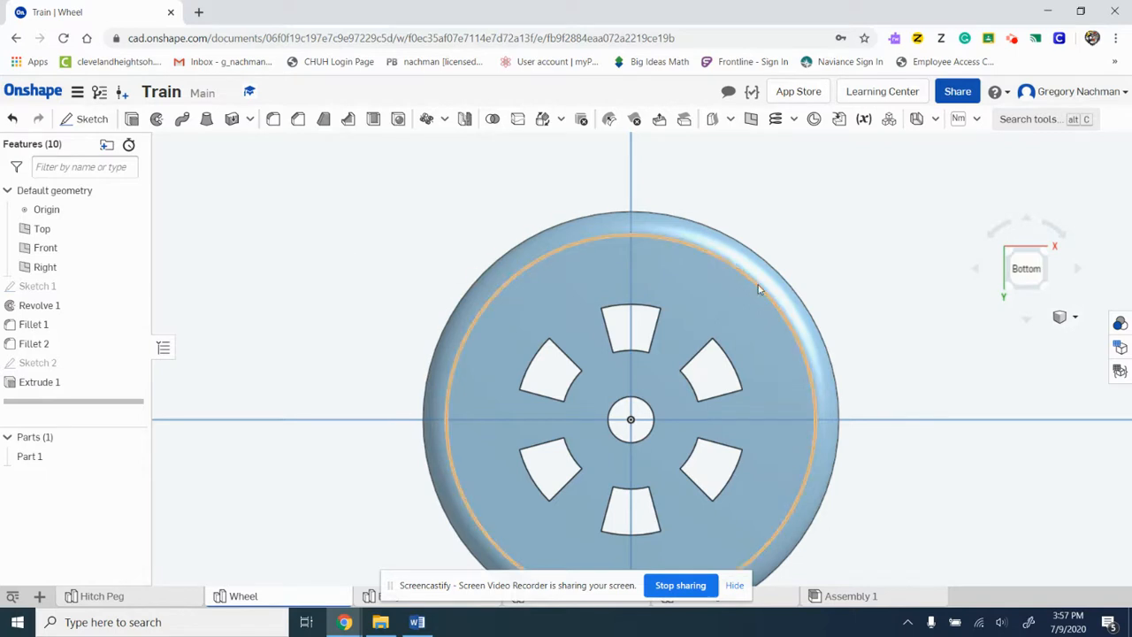
Inspect the slotted wheel from several sides, and compare it with the Part #5: Wheel drawing in Word, including the hub detail.
{"action": "left_click", "coordinate": [1006, 292]}
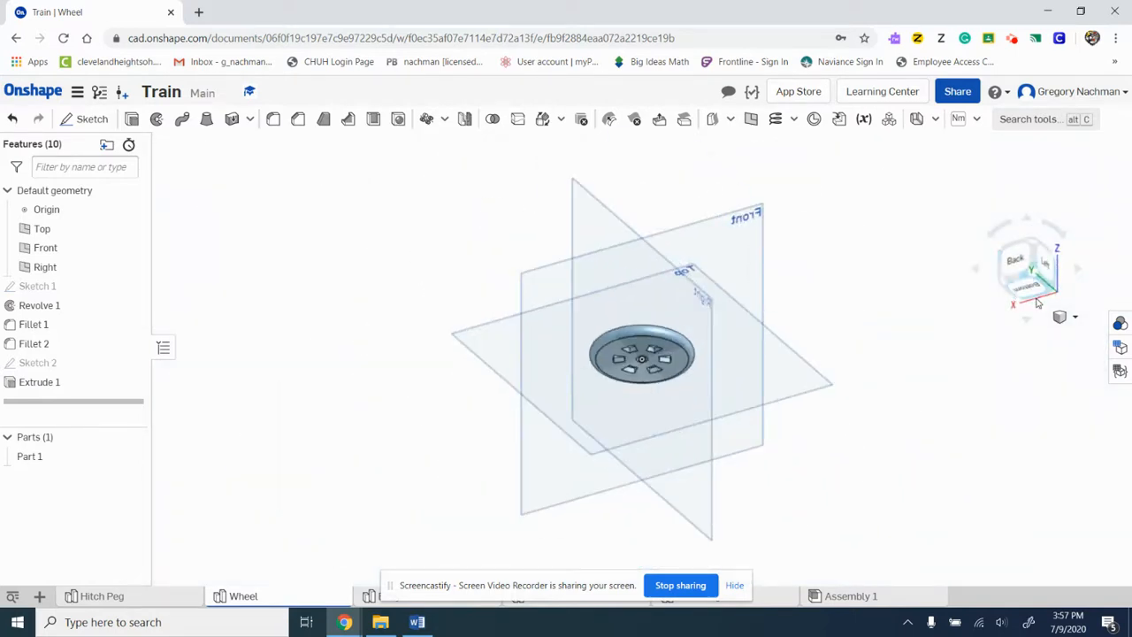
{"action": "left_click", "coordinate": [1024, 291]}
{"action": "left_click_drag", "start_coordinate": [1008, 295], "coordinate": [870, 418]}
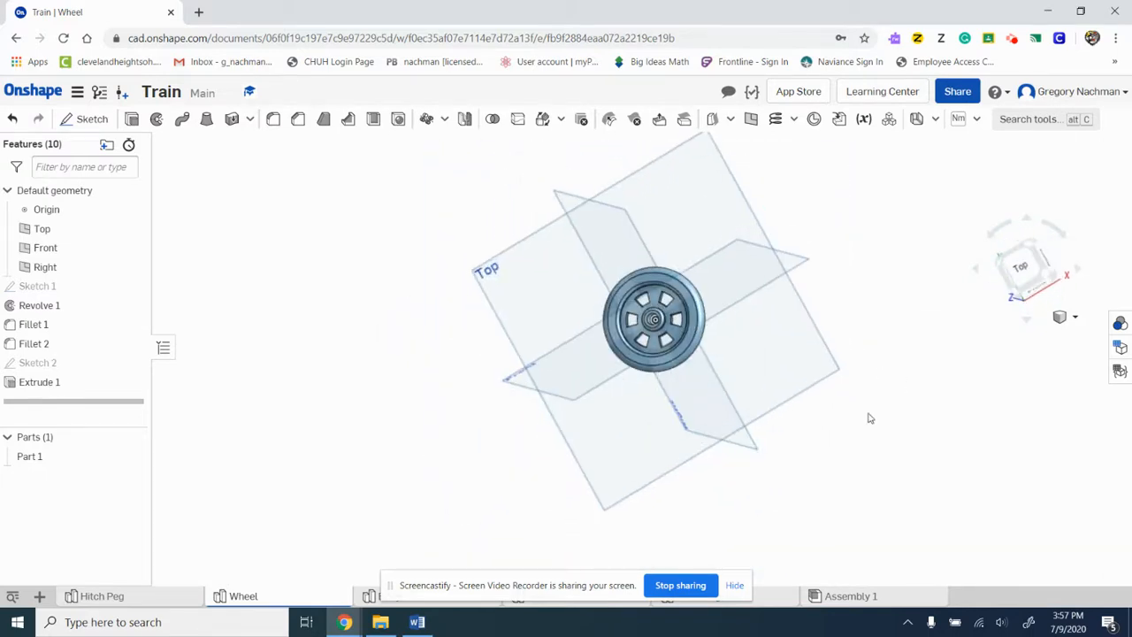
{"action": "scroll", "coordinate": [477, 320], "scroll_direction": "up", "scroll_amount": 5}
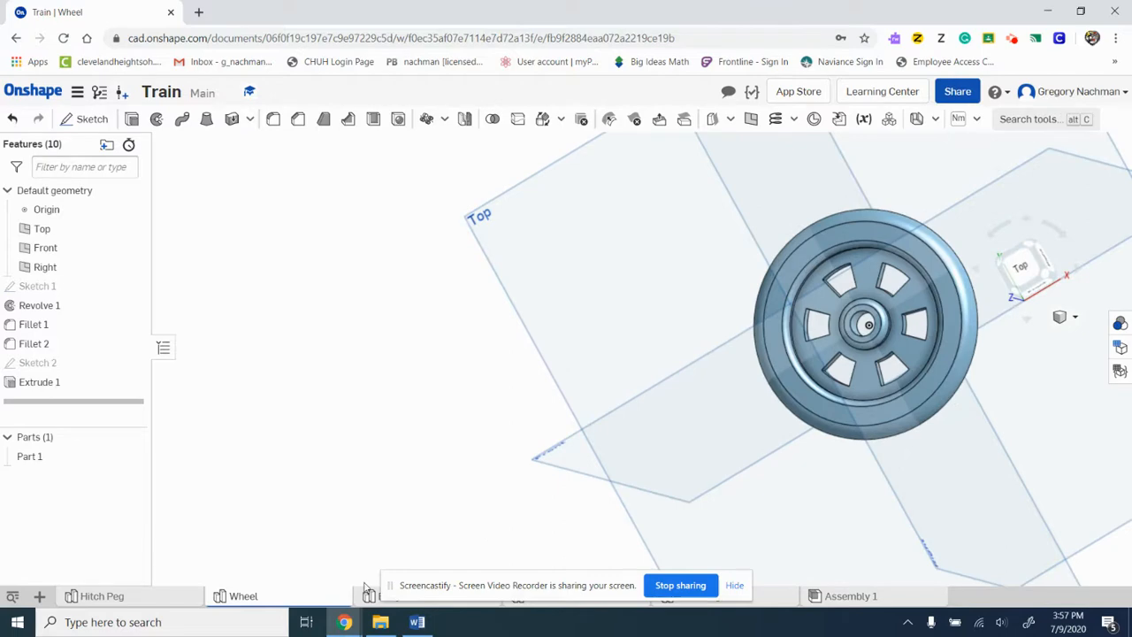
{"action": "left_click", "coordinate": [416, 622]}
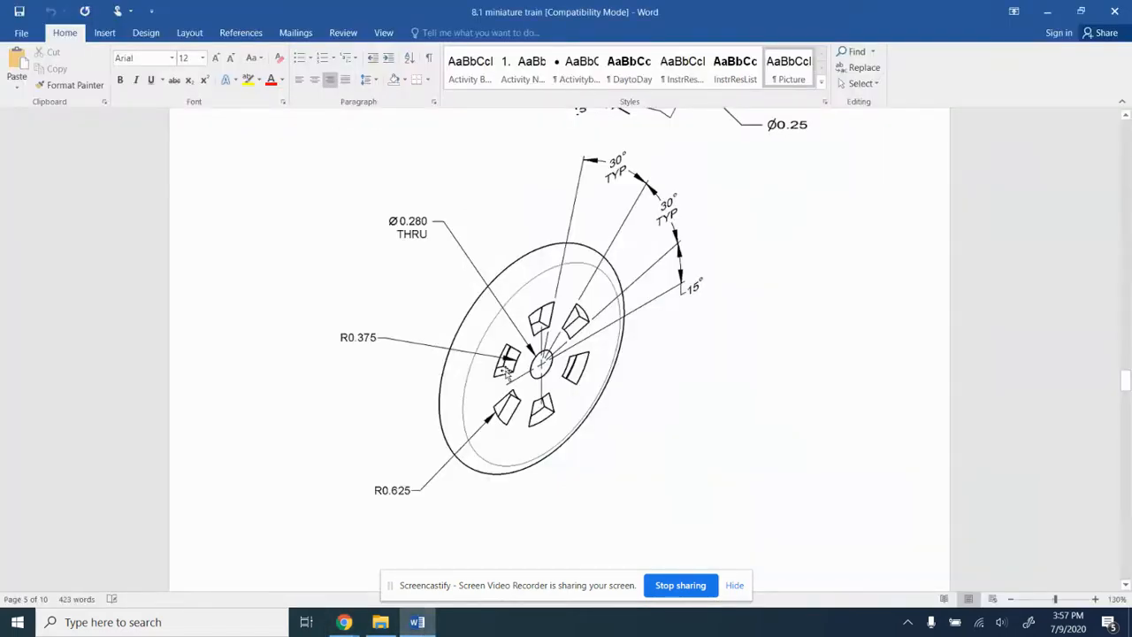
{"action": "scroll", "coordinate": [628, 349], "scroll_direction": "up", "scroll_amount": 5}
{"action": "scroll", "coordinate": [628, 349], "scroll_direction": "up", "scroll_amount": 4}
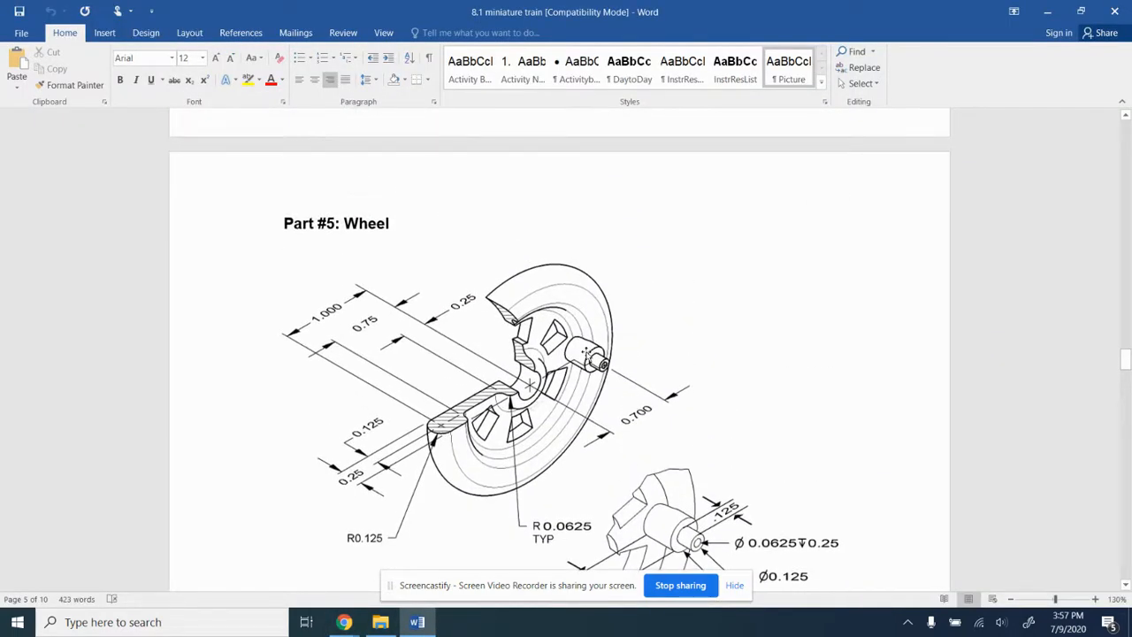
{"action": "scroll", "coordinate": [588, 369], "scroll_direction": "down", "scroll_amount": 3}
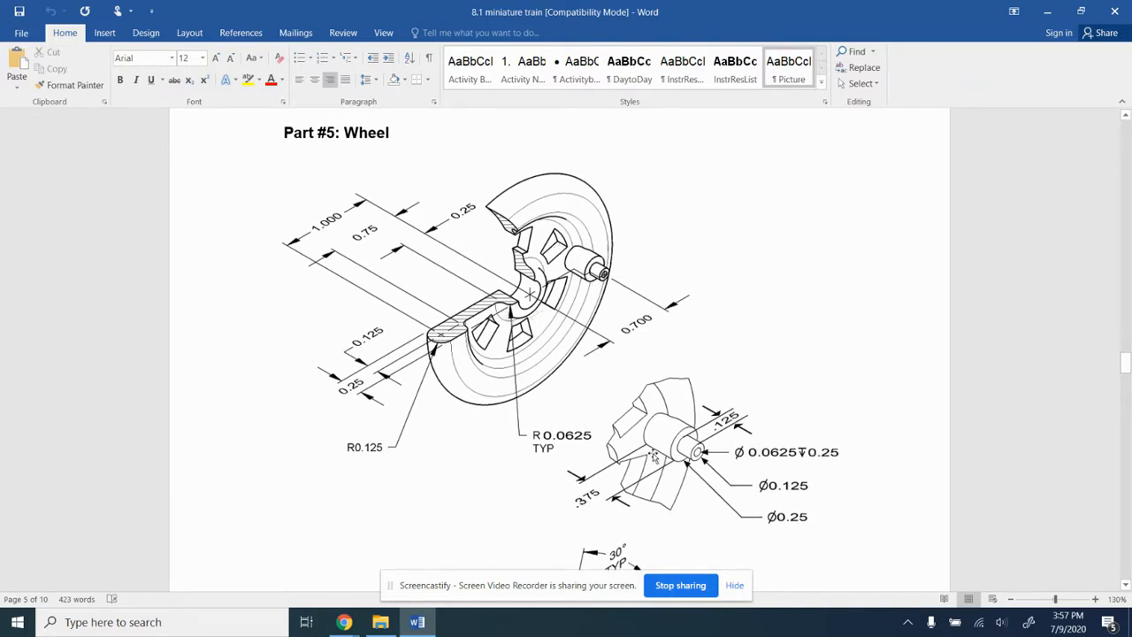
{"action": "scroll", "coordinate": [641, 465], "scroll_direction": "down", "scroll_amount": 4}
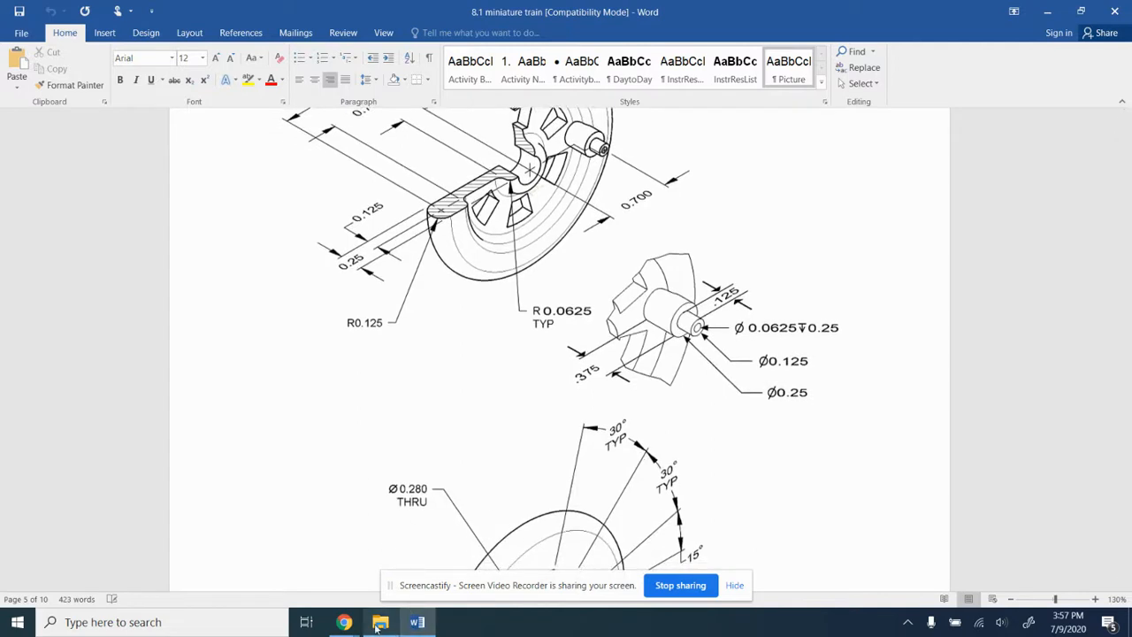
{"action": "mouse_move", "coordinate": [340, 622]}
{"action": "left_click", "coordinate": [254, 564]}
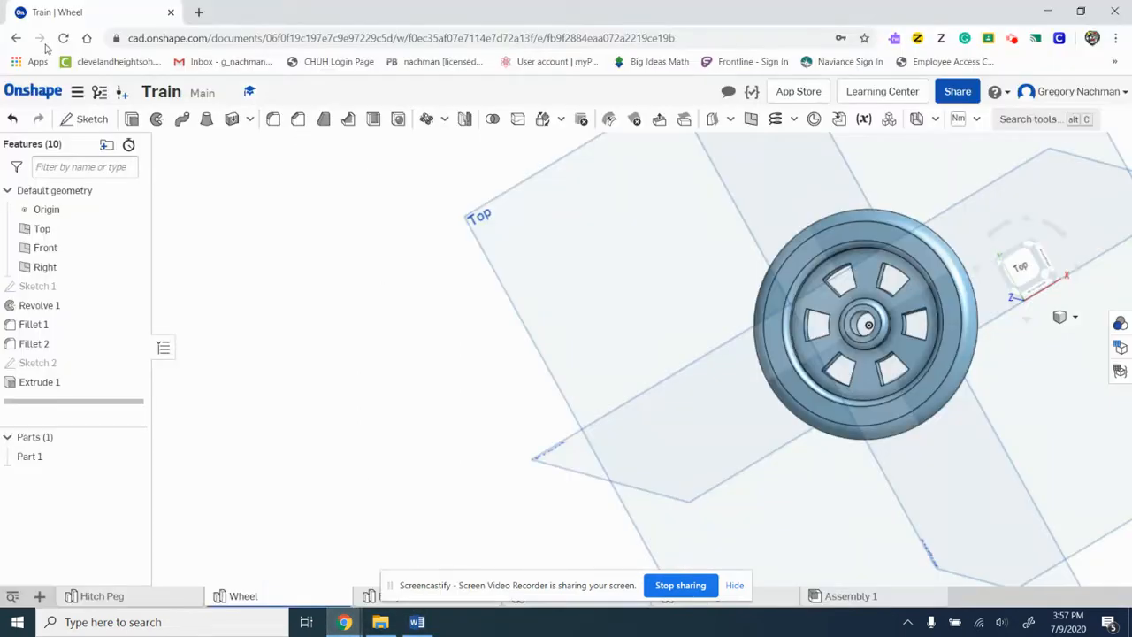
Start a sketch on the wheel's recessed spoke face and place a point about 0.7 in from the centre along the horizontal axis.
{"action": "left_click", "coordinate": [68, 119]}
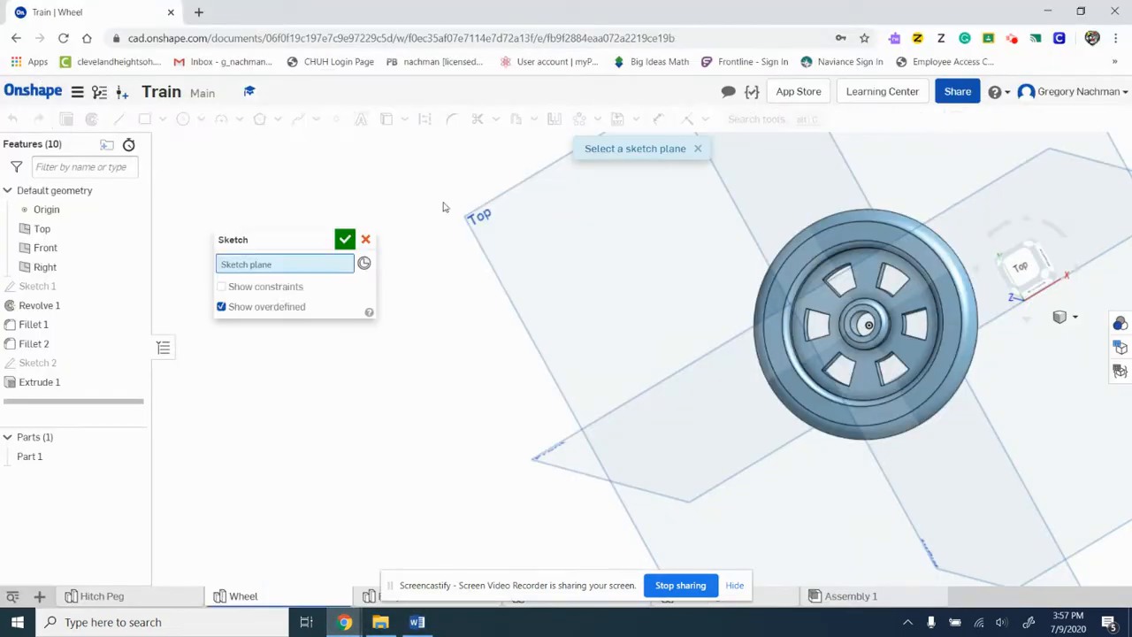
{"action": "left_click", "coordinate": [871, 285]}
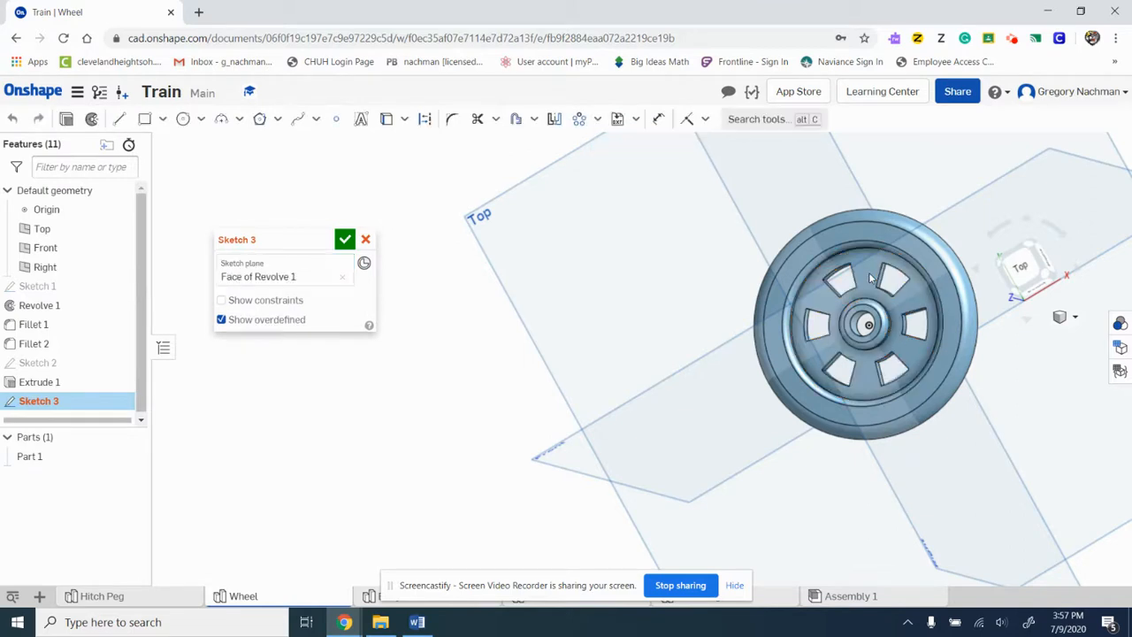
{"action": "left_click", "coordinate": [1023, 273]}
{"action": "scroll", "coordinate": [718, 278], "scroll_direction": "up", "scroll_amount": 3}
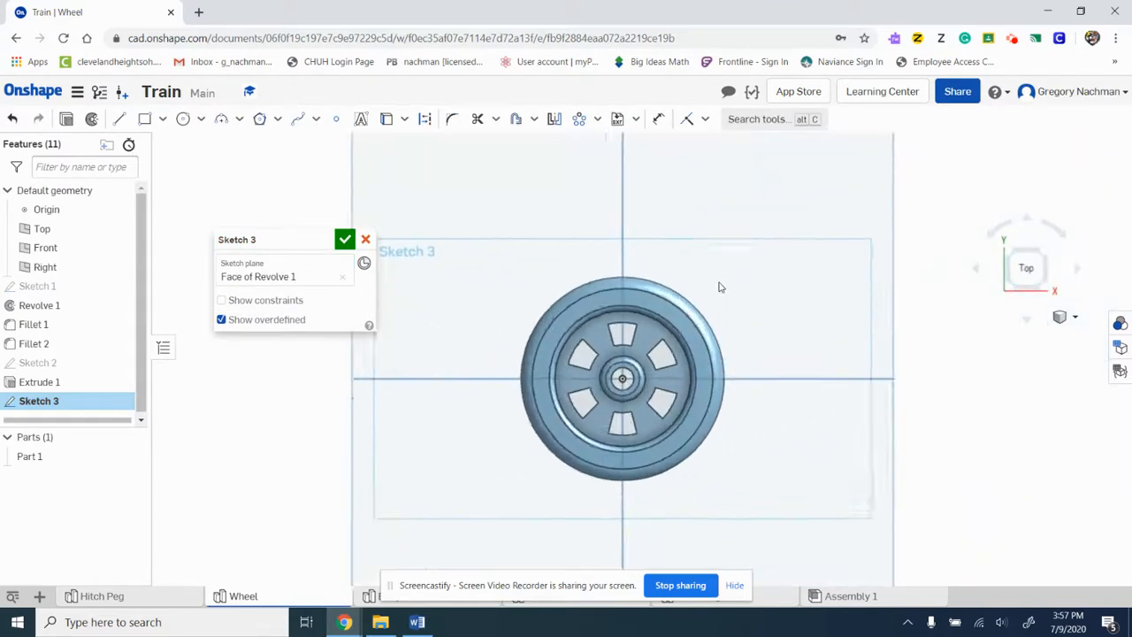
{"action": "scroll", "coordinate": [719, 287], "scroll_direction": "up", "scroll_amount": 1}
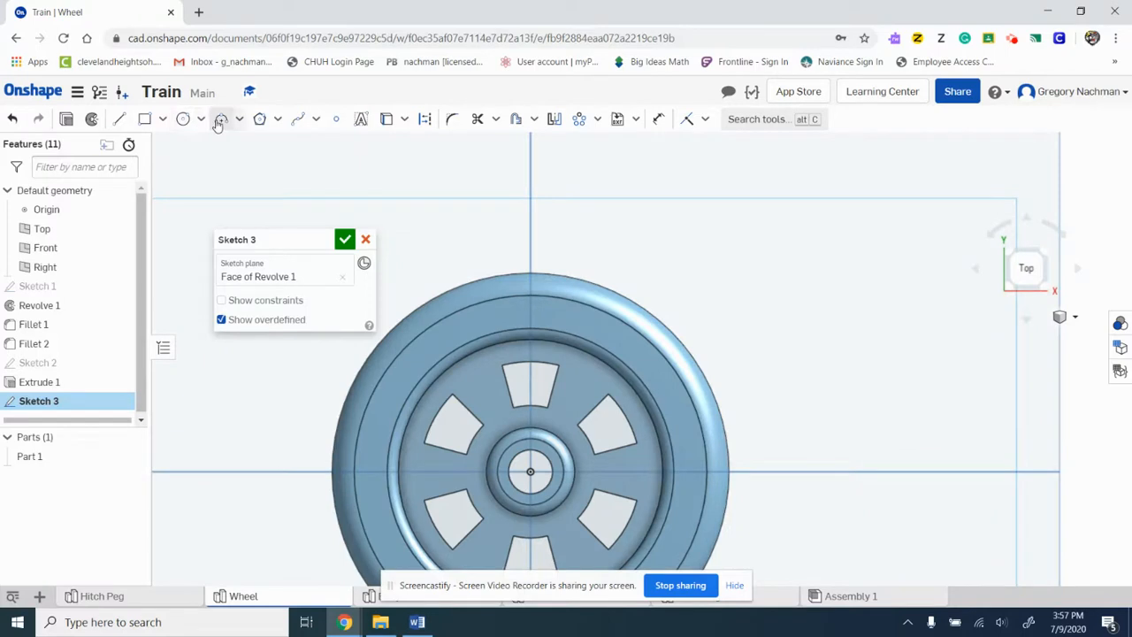
{"action": "left_click", "coordinate": [337, 120]}
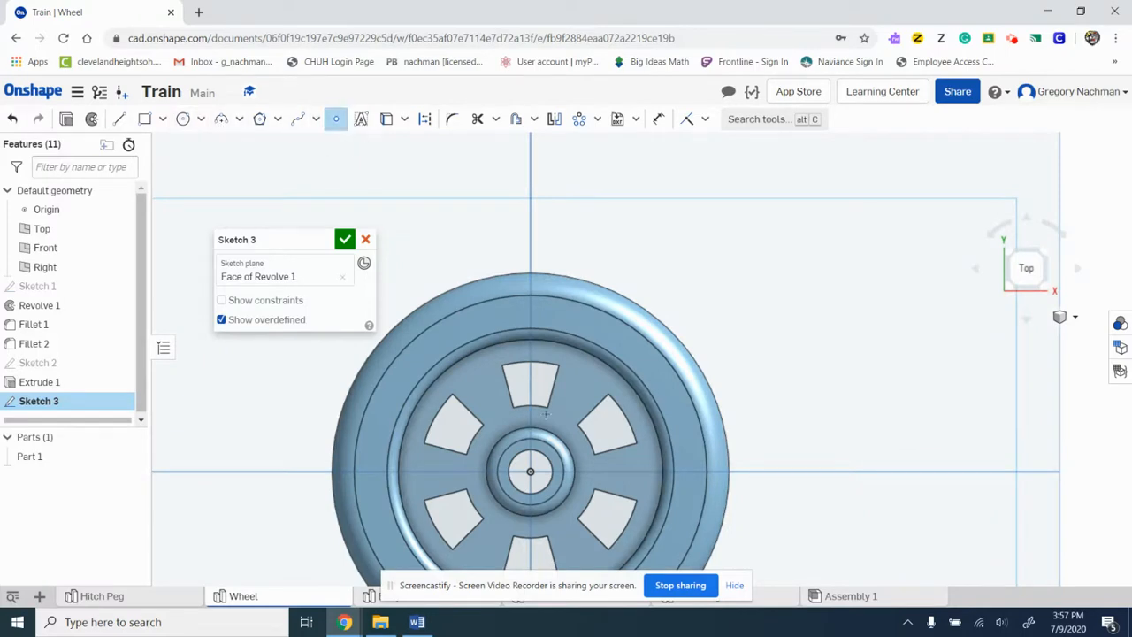
{"action": "left_click", "coordinate": [652, 471]}
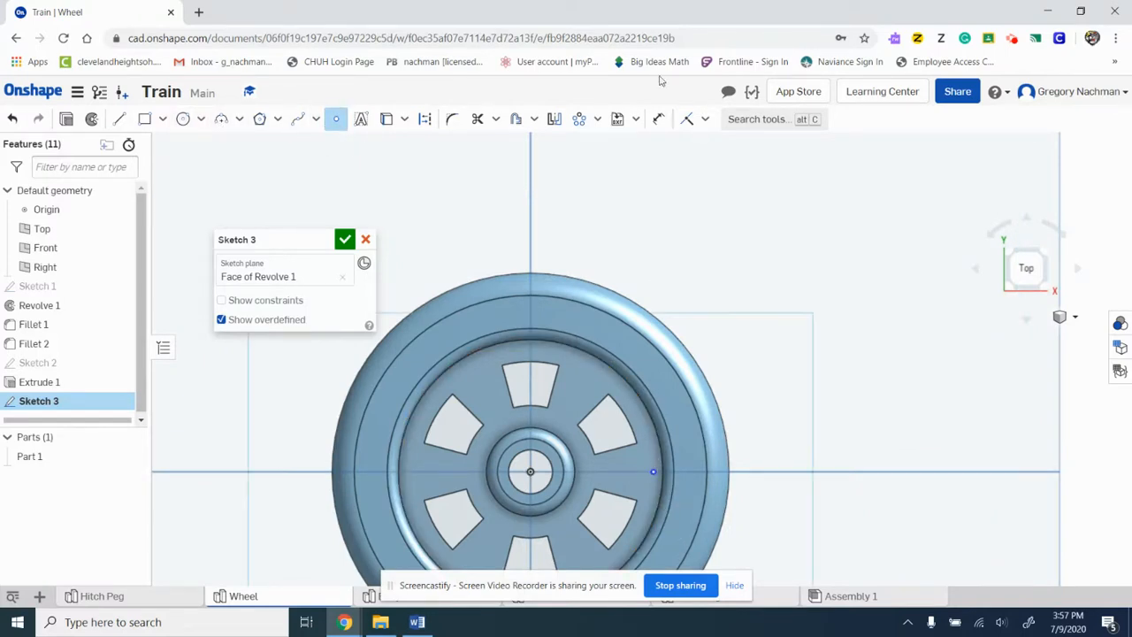
Dimension the point's horizontal distance from the wheel's centre as 0.7 in, checking the value in the Word drawing.
{"action": "left_click", "coordinate": [658, 119]}
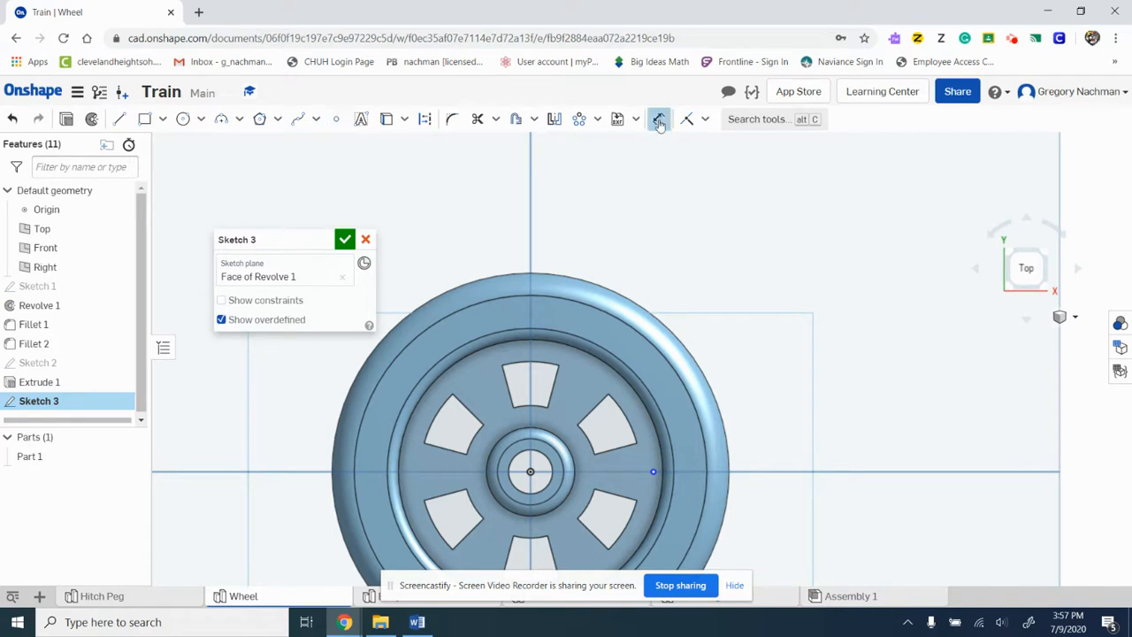
{"action": "left_click", "coordinate": [530, 472]}
{"action": "left_click", "coordinate": [653, 472]}
{"action": "left_click", "coordinate": [633, 215]}
{"action": "left_click", "coordinate": [416, 622]}
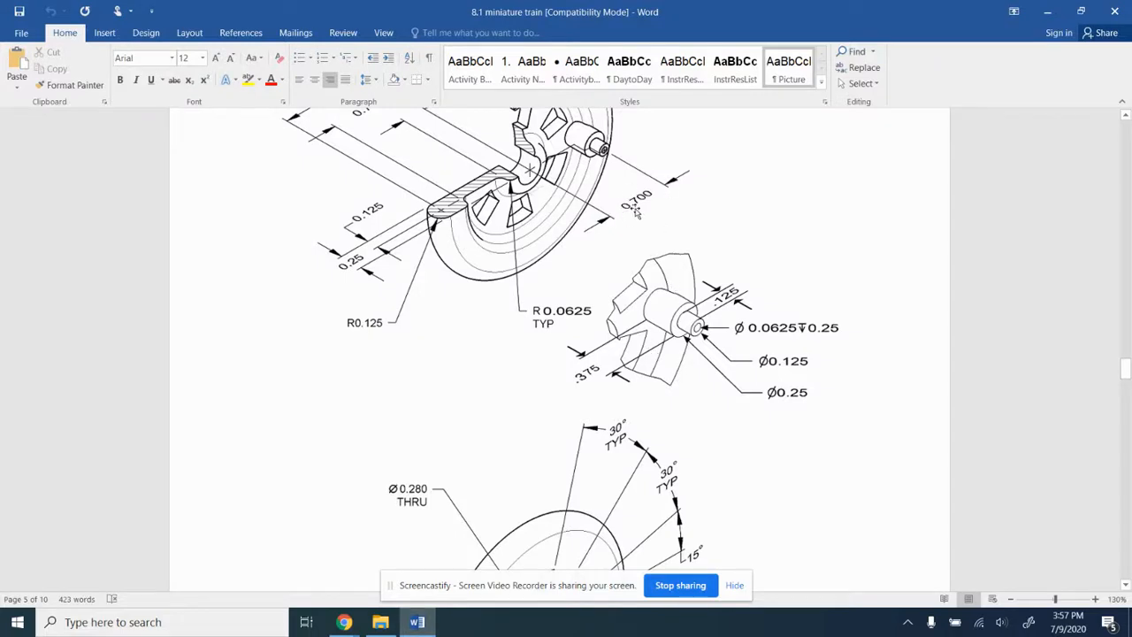
{"action": "mouse_move", "coordinate": [344, 622]}
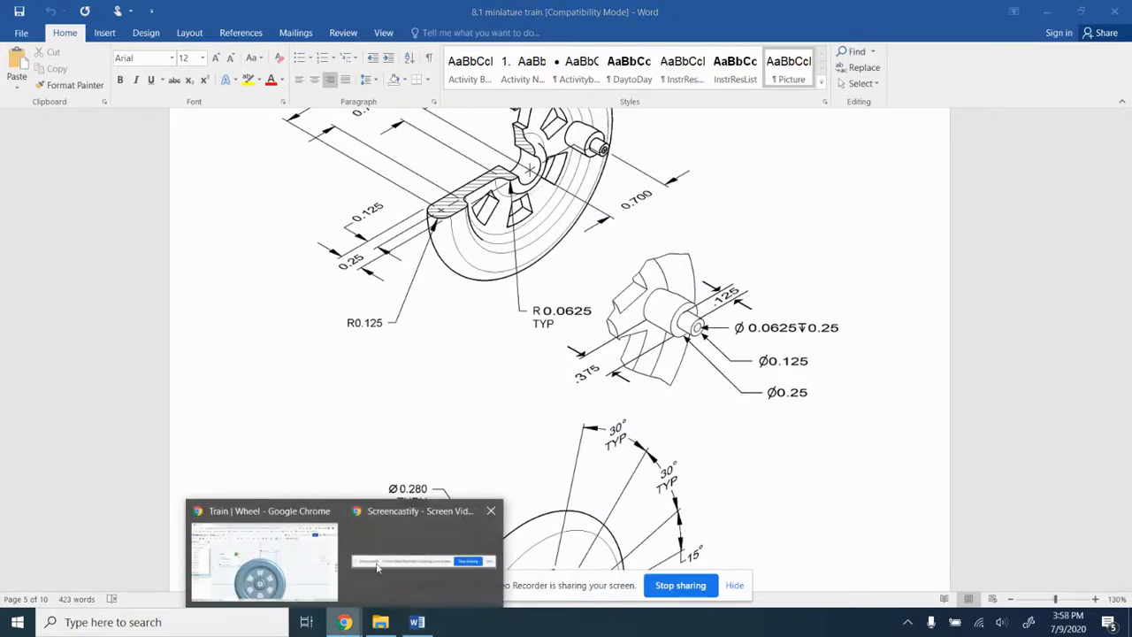
{"action": "left_click", "coordinate": [300, 563]}
{"action": "type", "text": "0.697"}
{"action": "key", "text": "Return"}
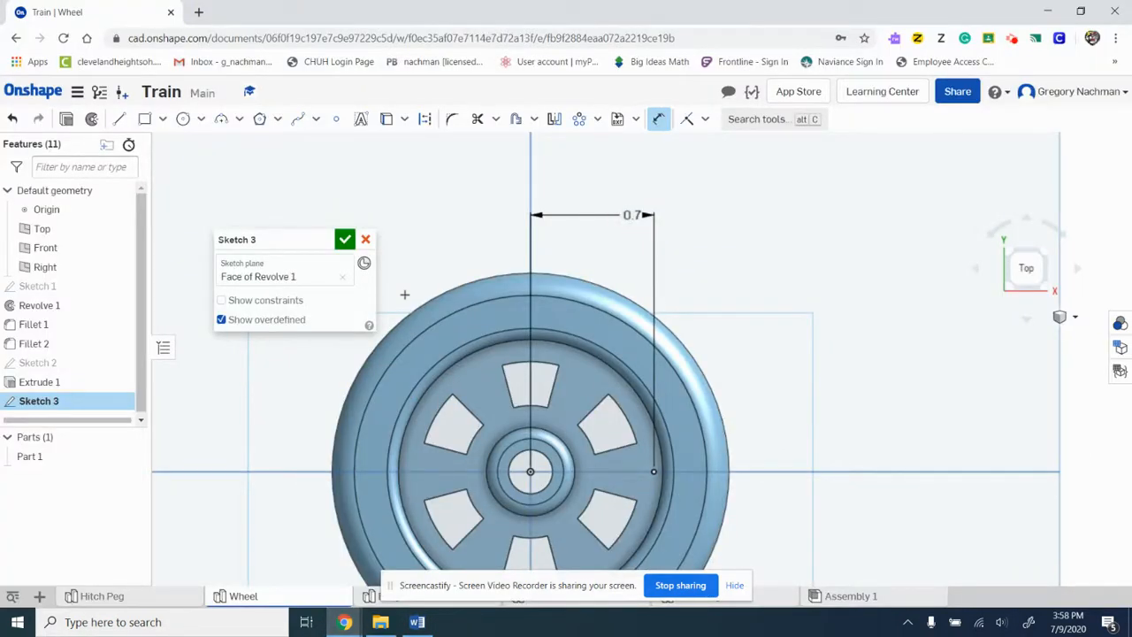
Draw a circle centred on the point, set its diameter to 0.25 in per the Word drawing, and accept the sketch.
{"action": "left_click", "coordinate": [183, 119]}
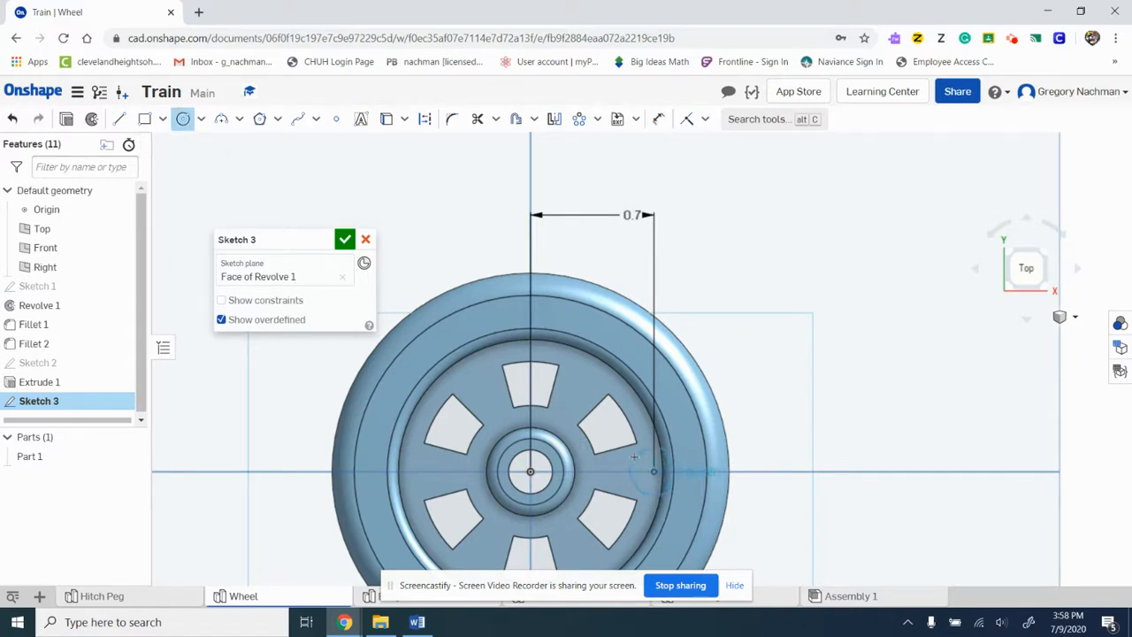
{"action": "left_click", "coordinate": [634, 457]}
{"action": "left_click", "coordinate": [658, 118]}
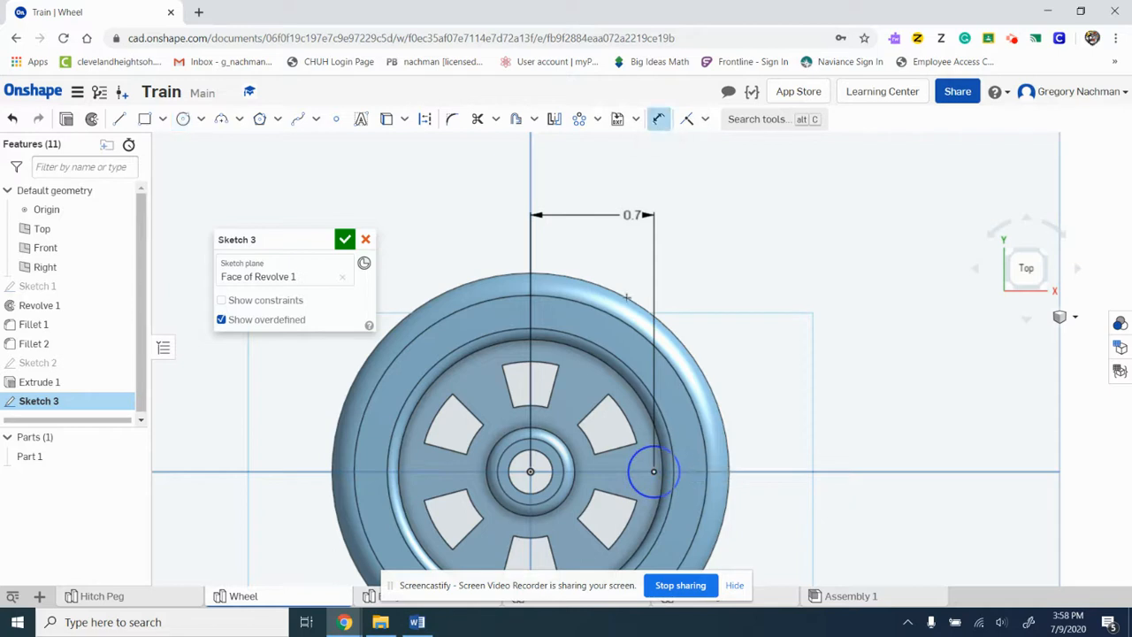
{"action": "left_click", "coordinate": [636, 456]}
{"action": "left_click", "coordinate": [724, 322]}
{"action": "left_click", "coordinate": [417, 622]}
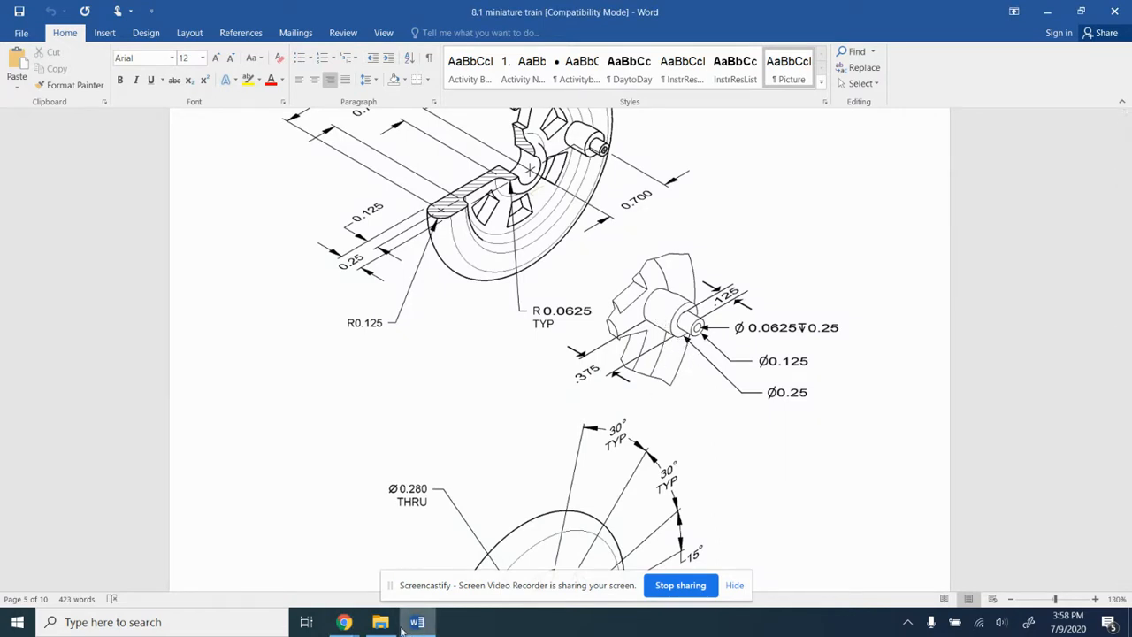
{"action": "mouse_move", "coordinate": [344, 621]}
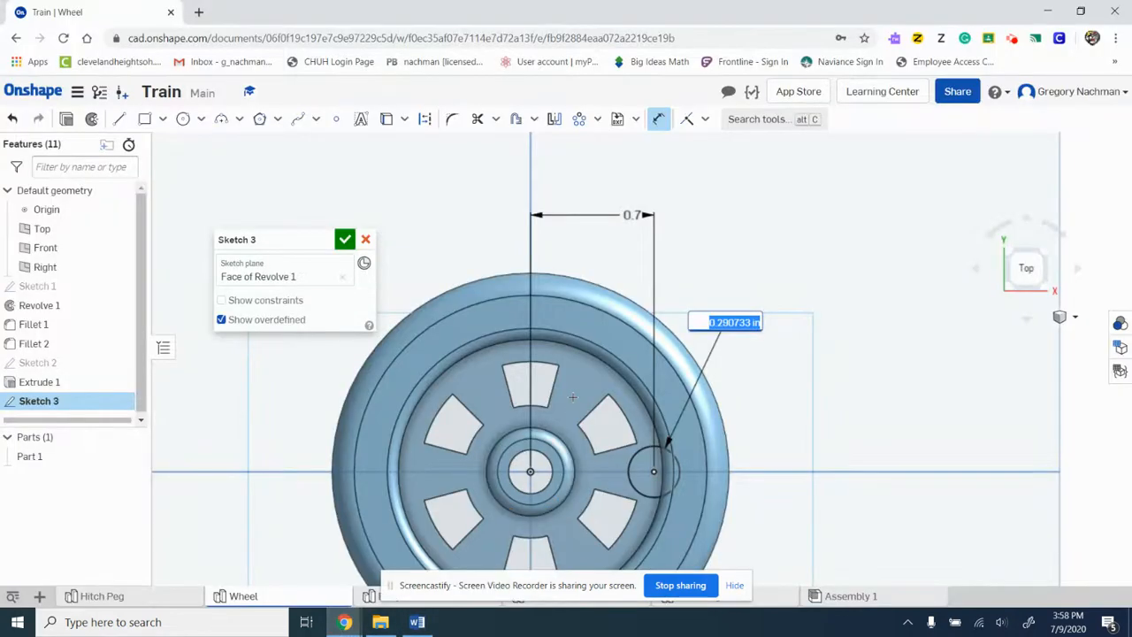
{"action": "key", "text": "BackSpace"}
{"action": "type", "text": ".25"}
{"action": "key", "text": "Return"}
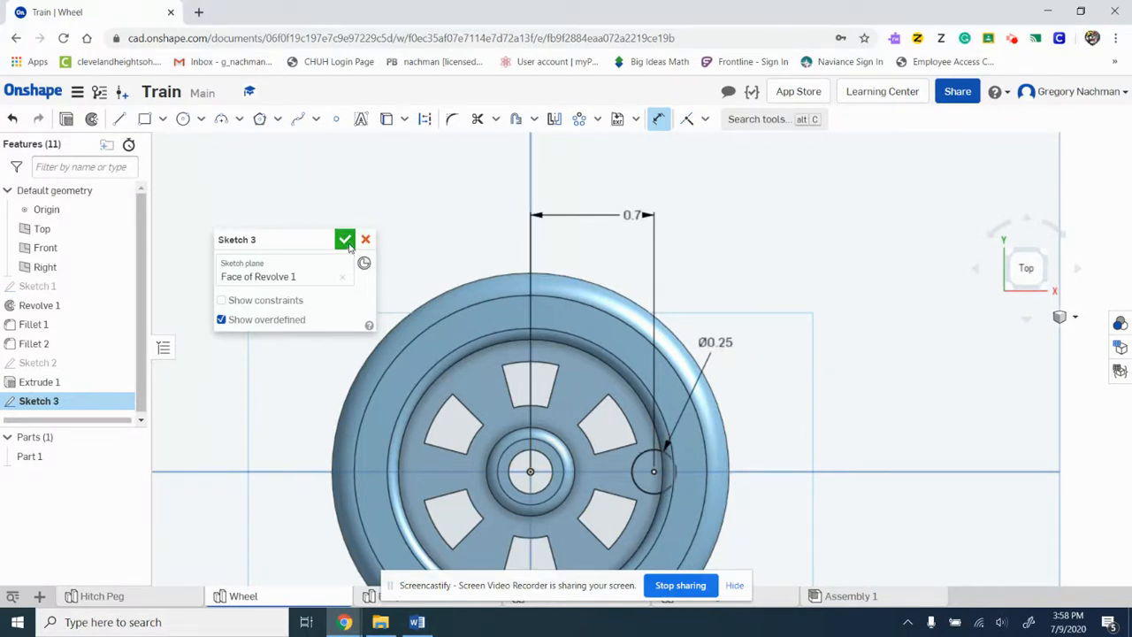
{"action": "left_click", "coordinate": [345, 241]}
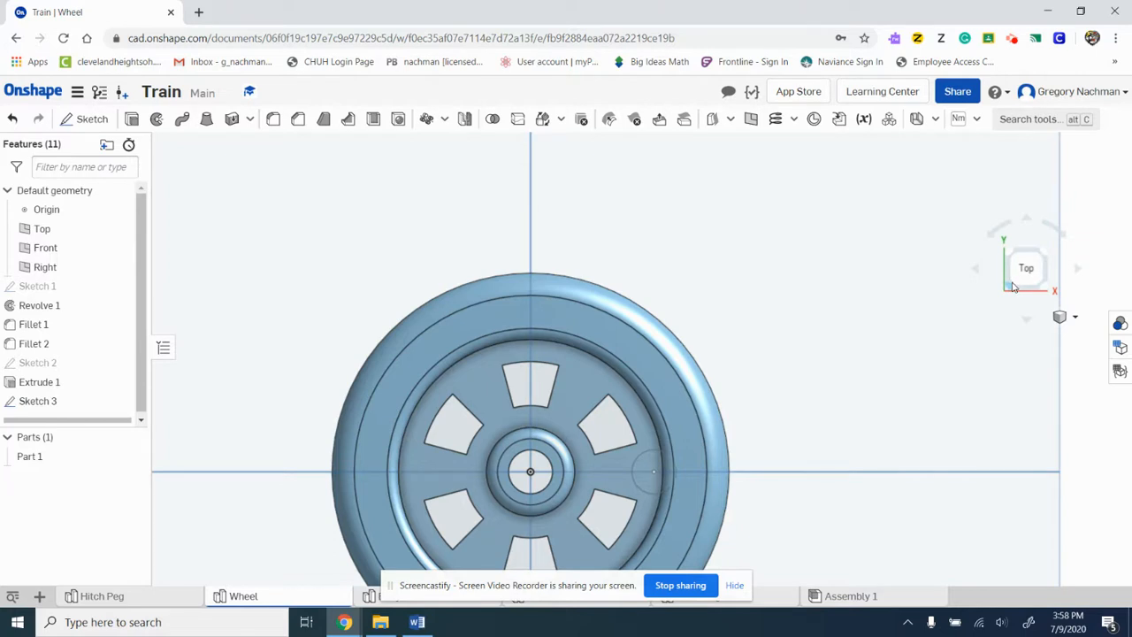
Start an Add extrude of the off-centre circle, selecting both of its regions inside and across the recess edge.
{"action": "left_click", "coordinate": [1012, 283]}
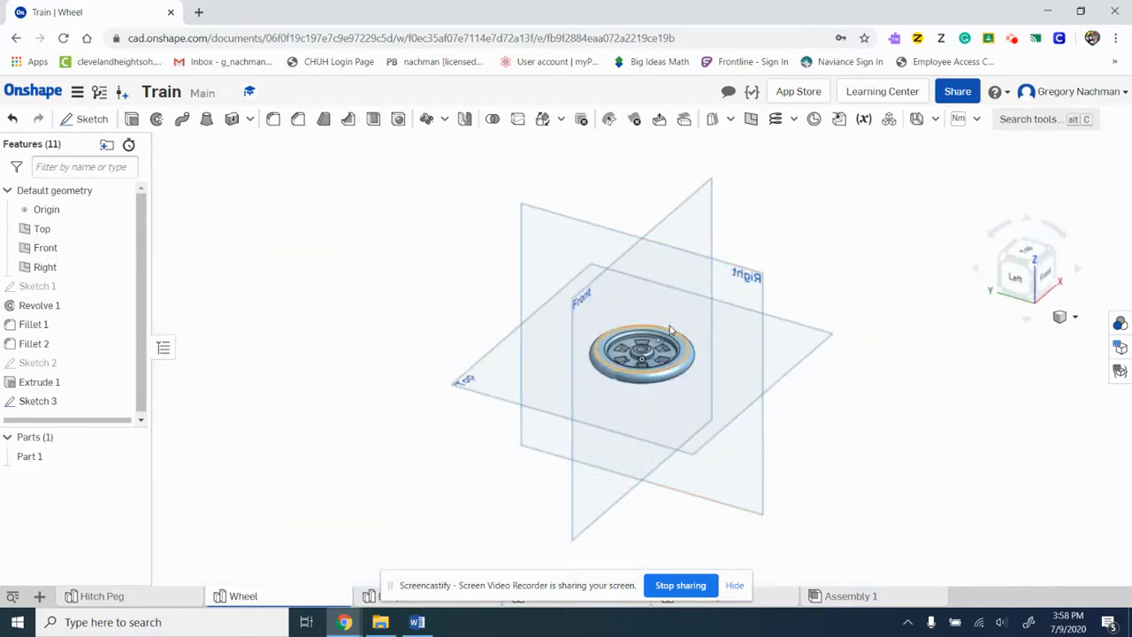
{"action": "scroll", "coordinate": [669, 329], "scroll_direction": "up", "scroll_amount": 10}
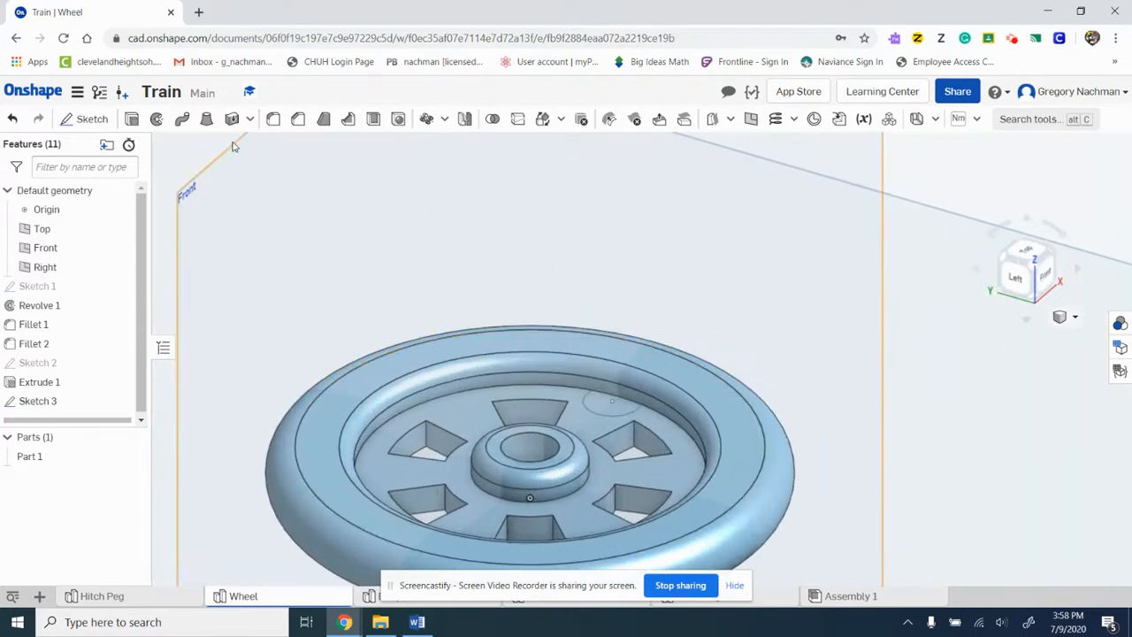
{"action": "left_click", "coordinate": [132, 118]}
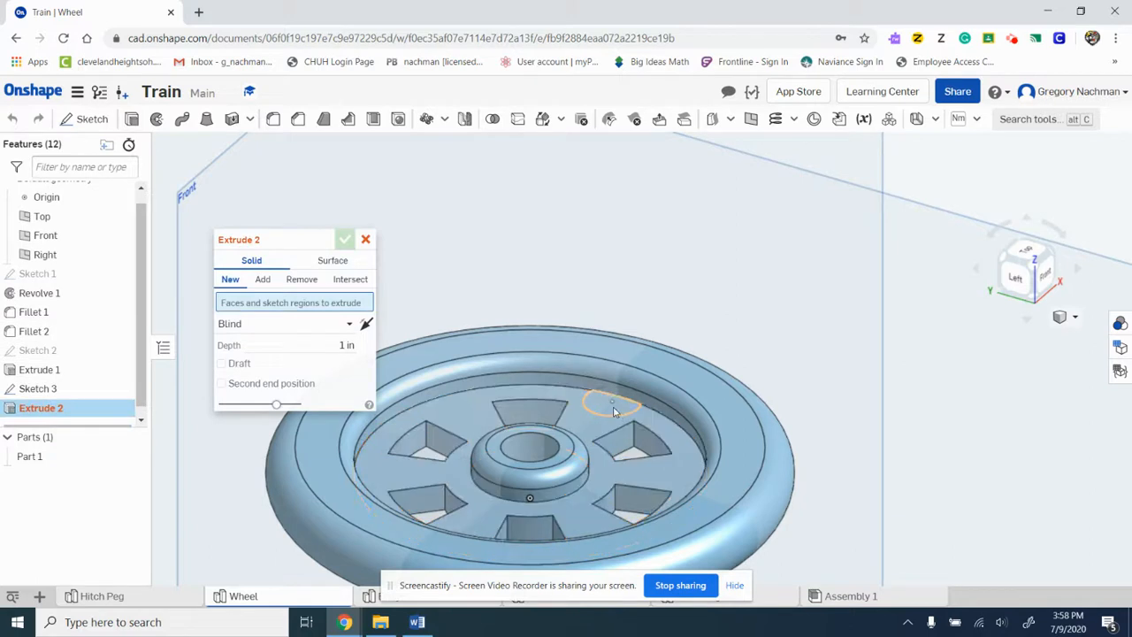
{"action": "left_click", "coordinate": [616, 406]}
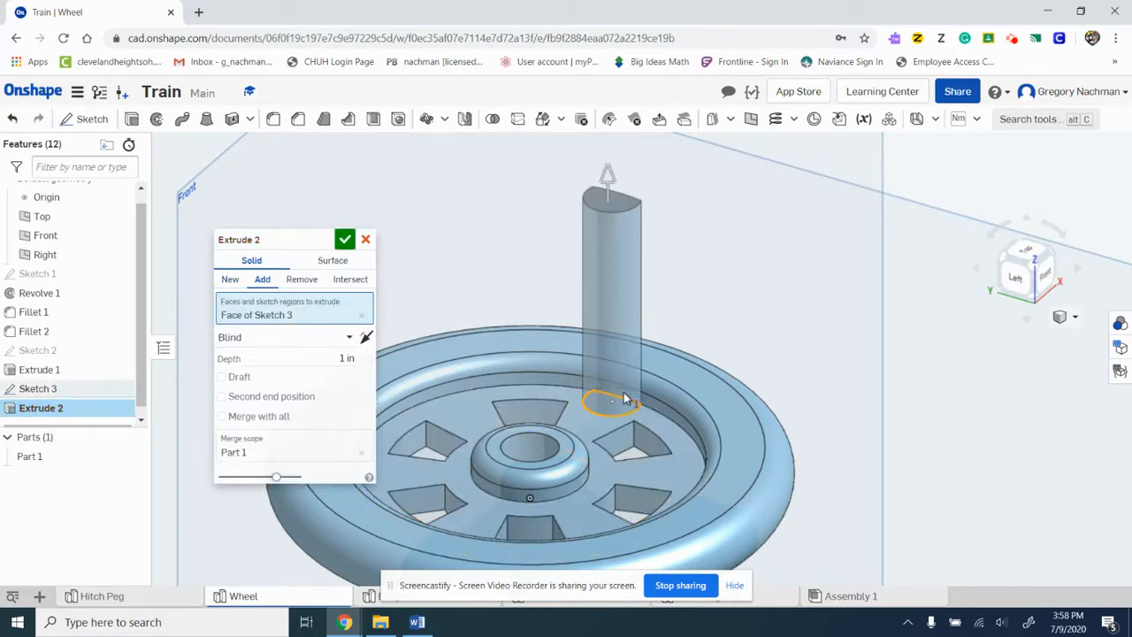
{"action": "left_click", "coordinate": [636, 404]}
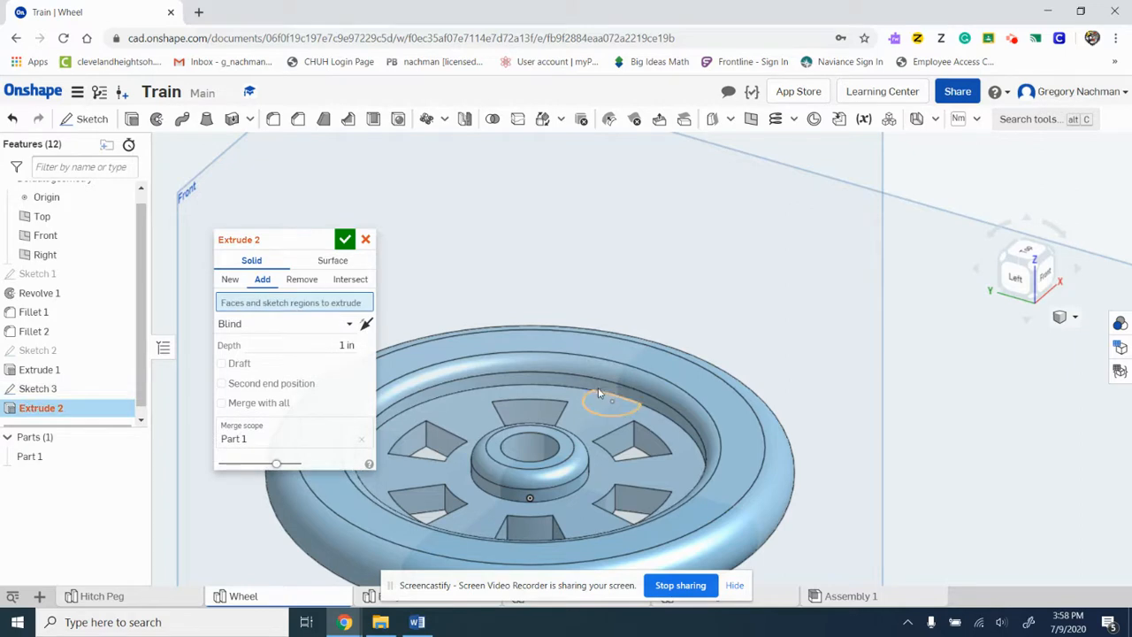
{"action": "left_click", "coordinate": [597, 395]}
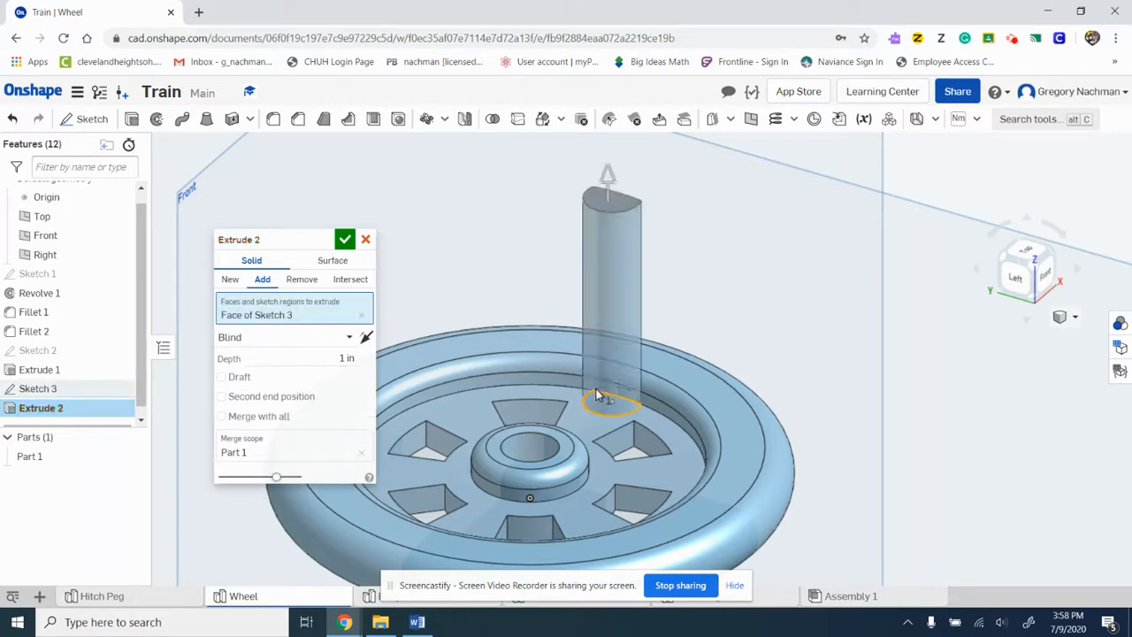
{"action": "left_click", "coordinate": [1018, 279]}
{"action": "right_click_drag", "start_coordinate": [733, 309], "coordinate": [695, 381]}
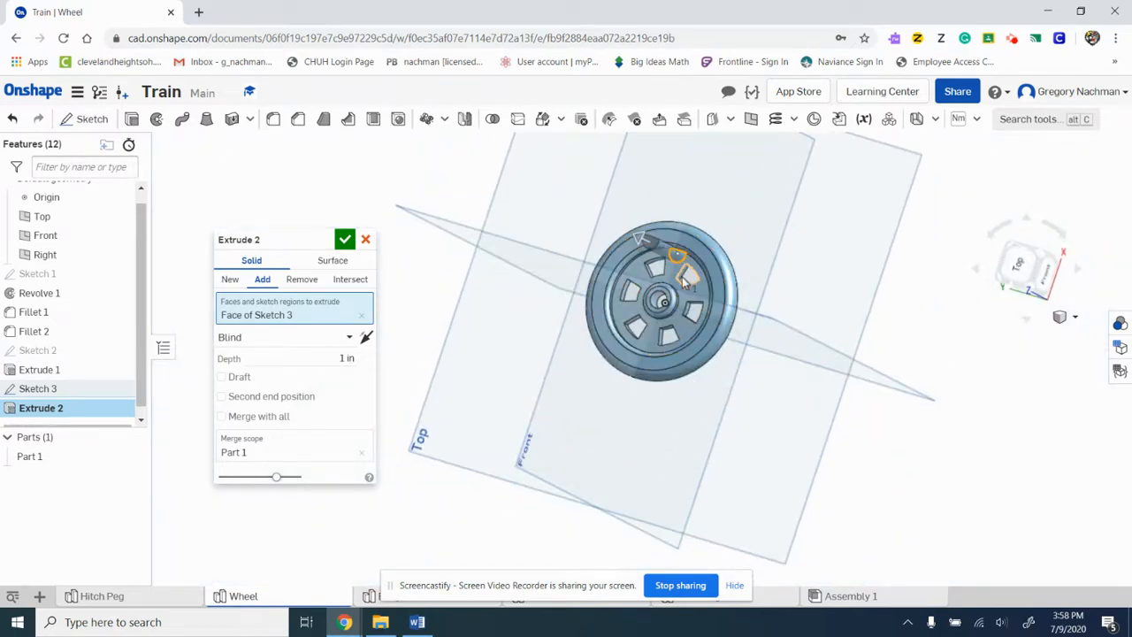
{"action": "scroll", "coordinate": [686, 281], "scroll_direction": "up", "scroll_amount": 5}
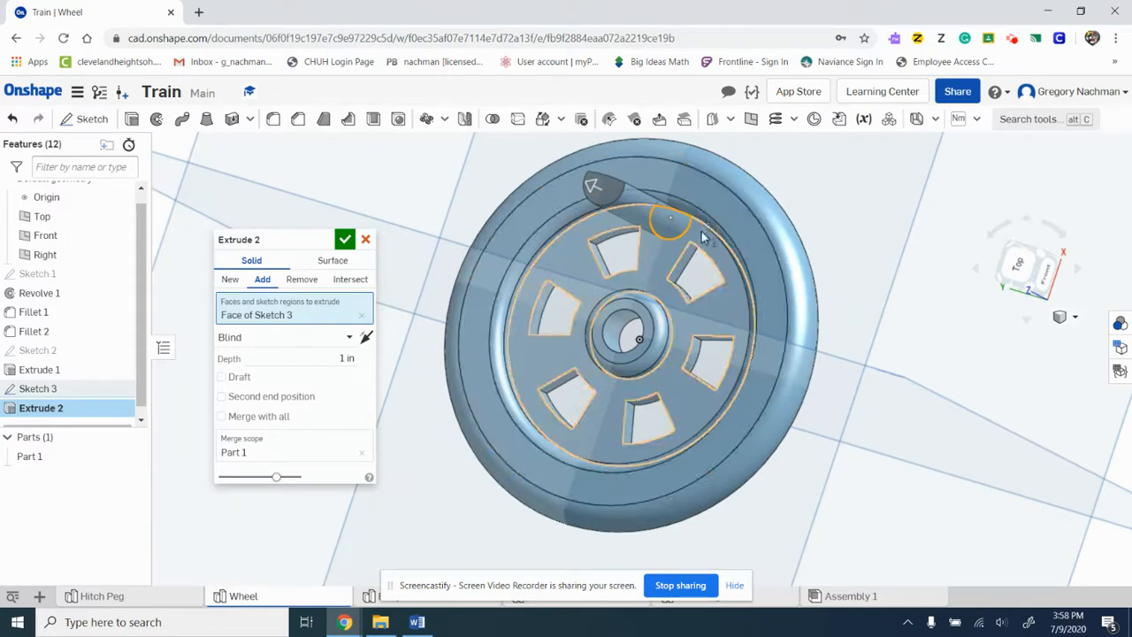
{"action": "left_click", "coordinate": [661, 207]}
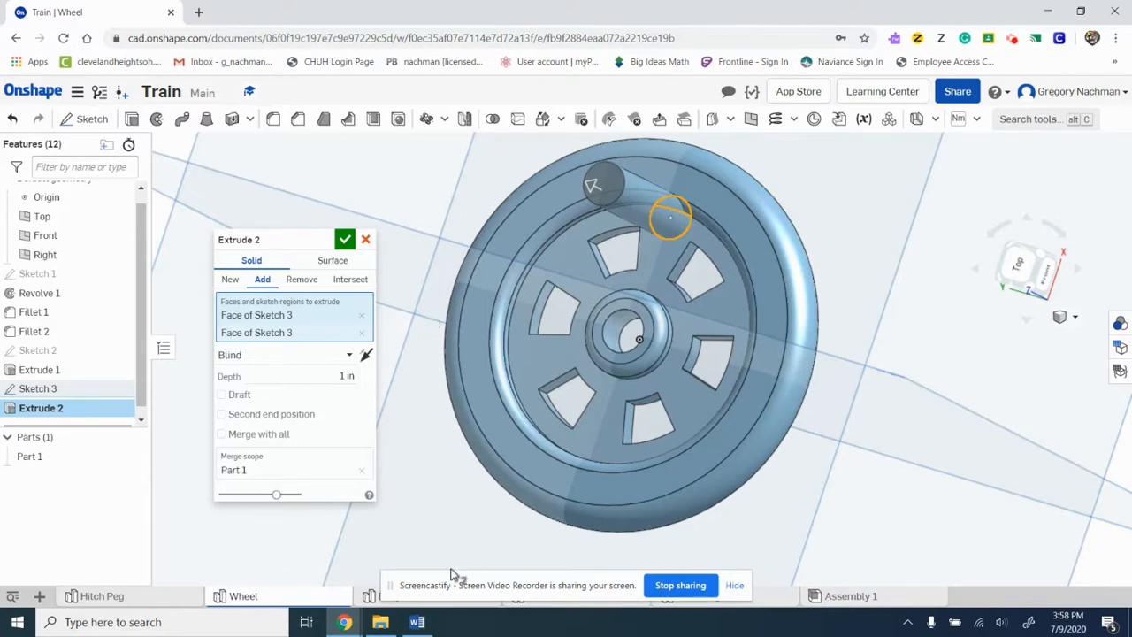
Look up the pin length in the Word drawing, set the extrude depth to 0.375 in, and accept the extrude.
{"action": "left_click", "coordinate": [419, 624]}
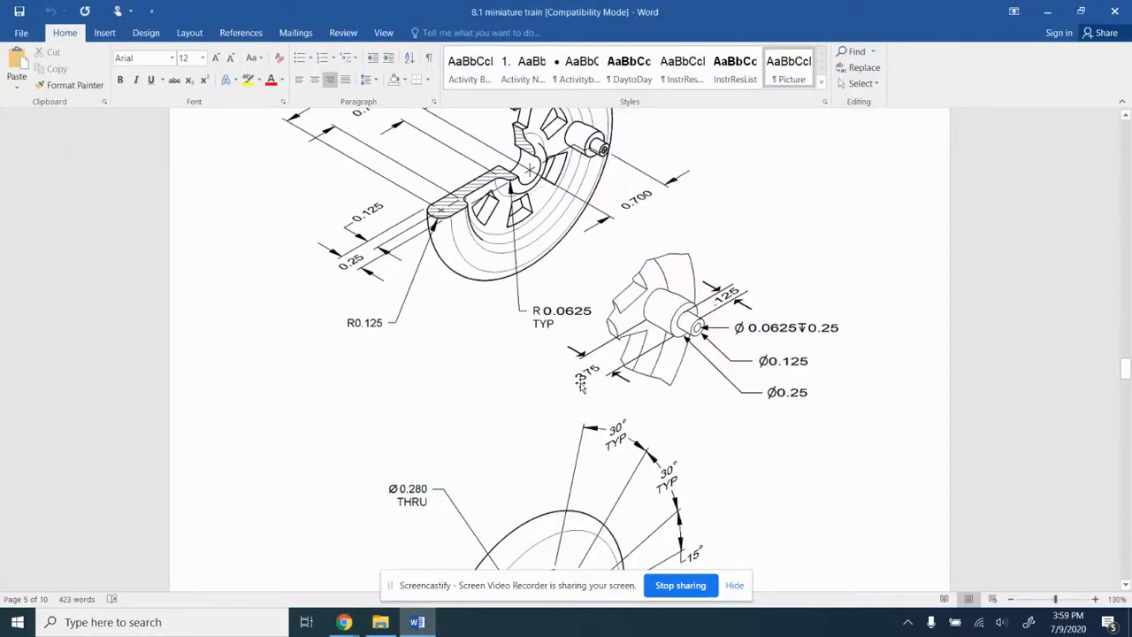
{"action": "mouse_move", "coordinate": [344, 622]}
{"action": "left_click", "coordinate": [250, 557]}
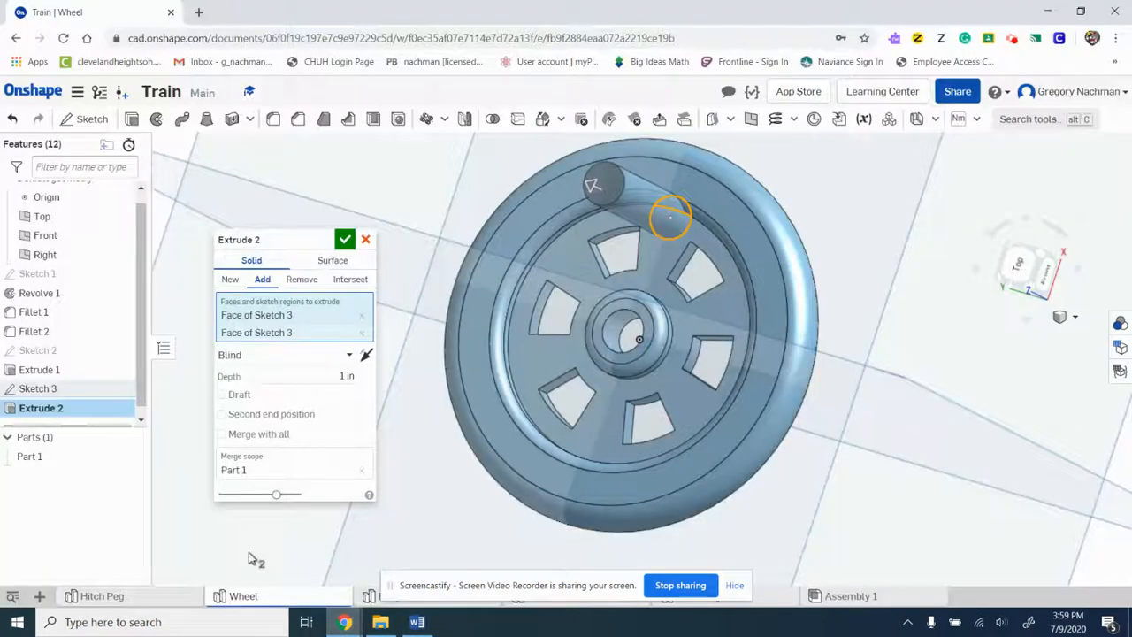
{"action": "left_click", "coordinate": [325, 378]}
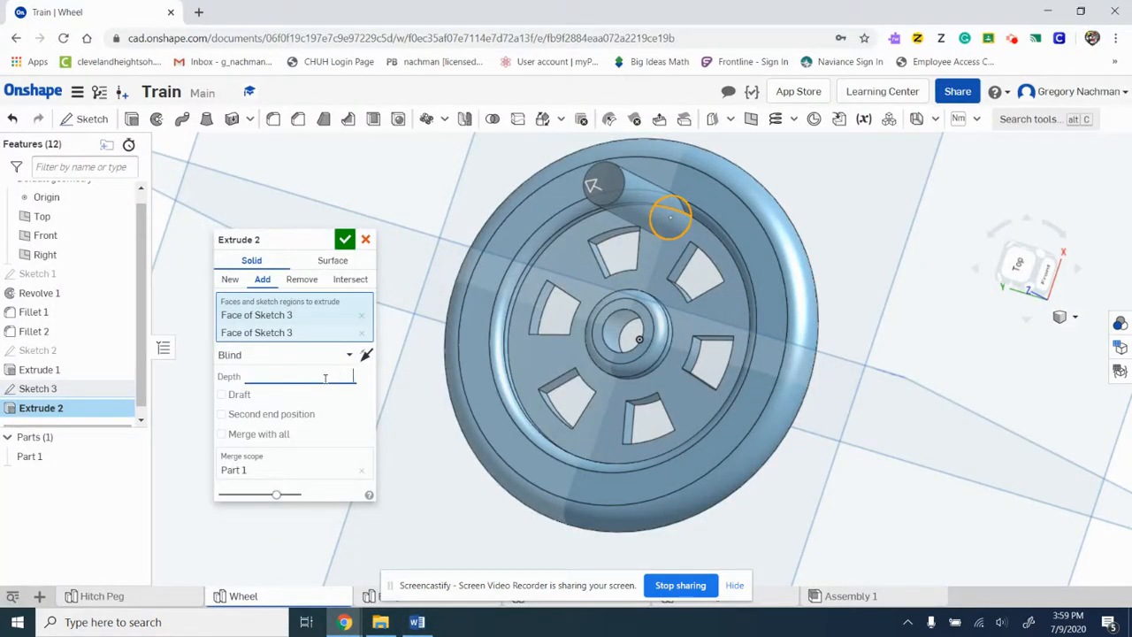
{"action": "type", "text": ".375"}
{"action": "key", "text": "Return"}
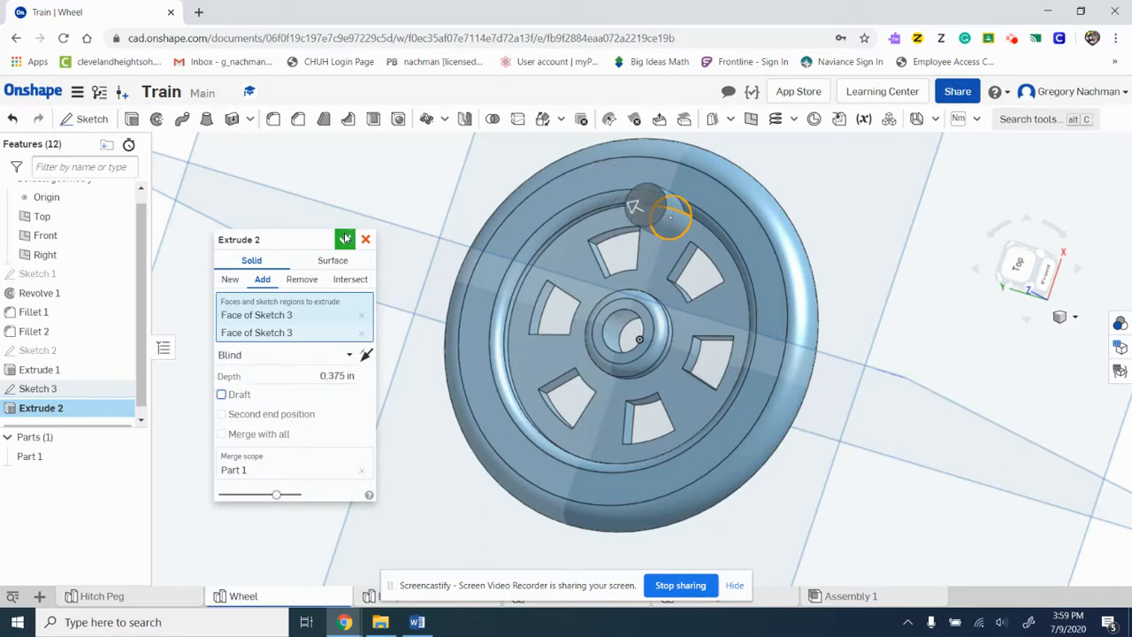
{"action": "left_click", "coordinate": [345, 241]}
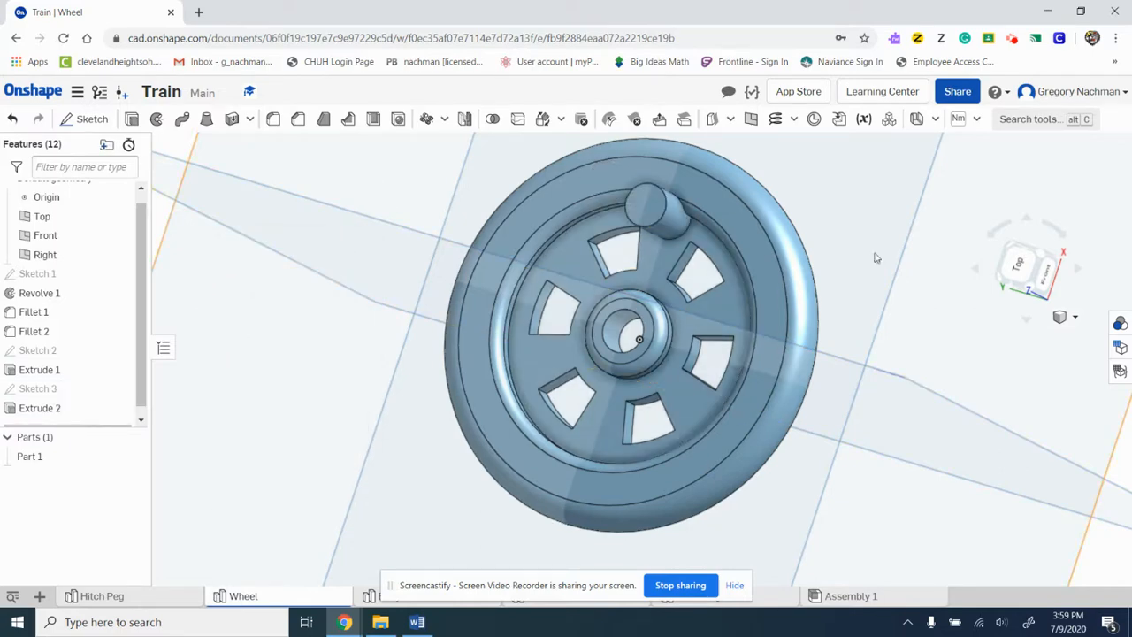
Start a sketch on the off-centre pin's end face and look up the smaller step's dimensions in the Word drawing.
{"action": "right_click_drag", "start_coordinate": [819, 212], "coordinate": [783, 250]}
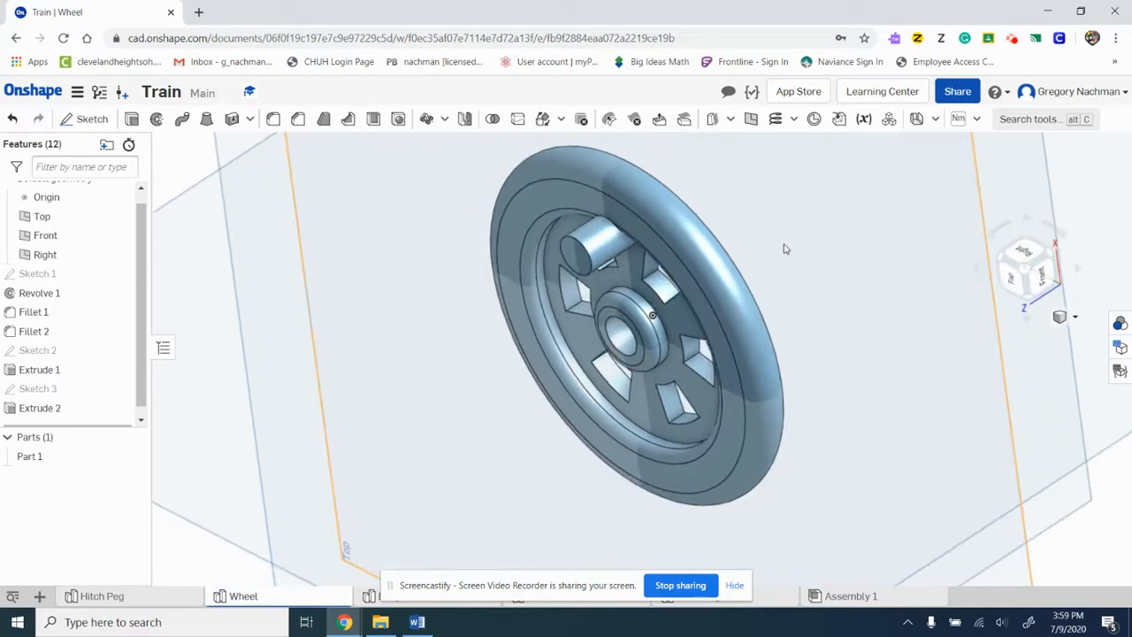
{"action": "left_click", "coordinate": [88, 119]}
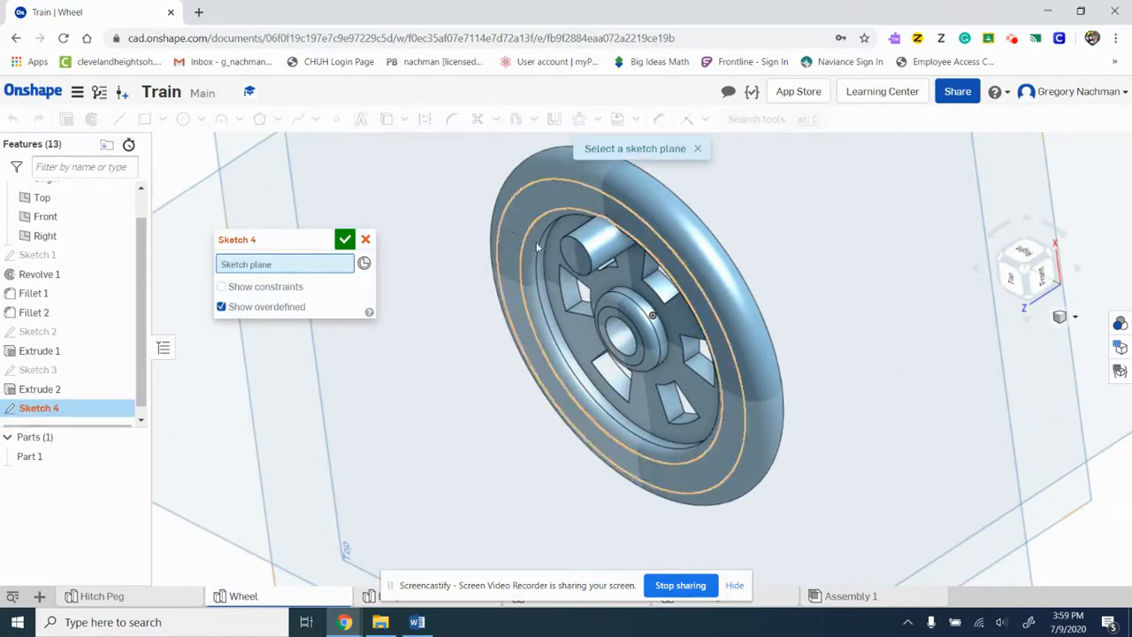
{"action": "left_click", "coordinate": [577, 259]}
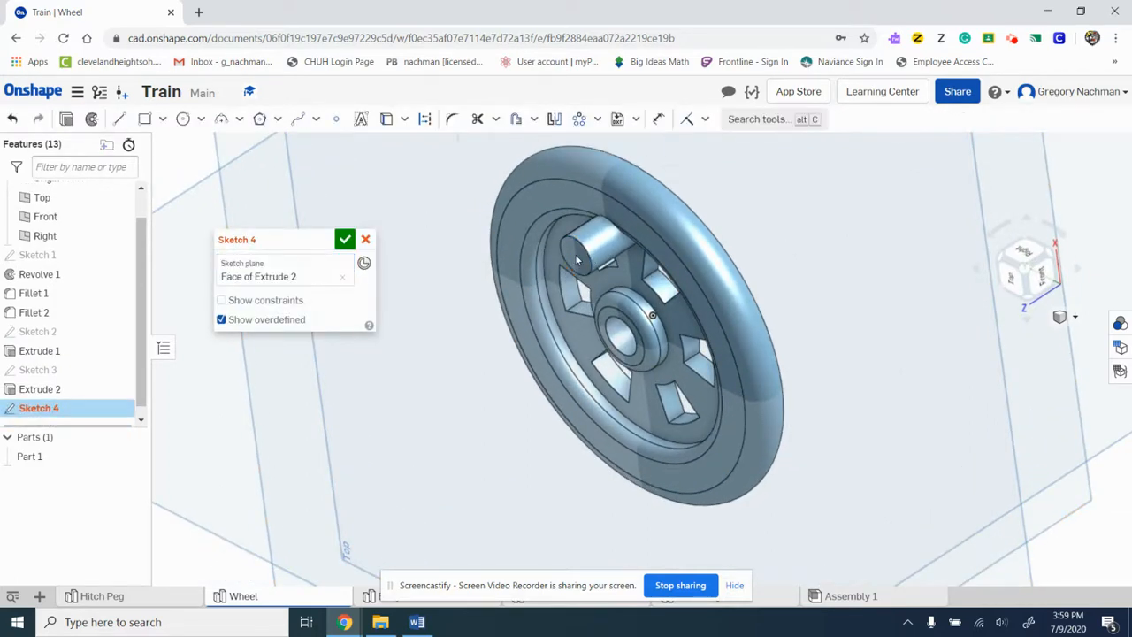
{"action": "left_click", "coordinate": [414, 624]}
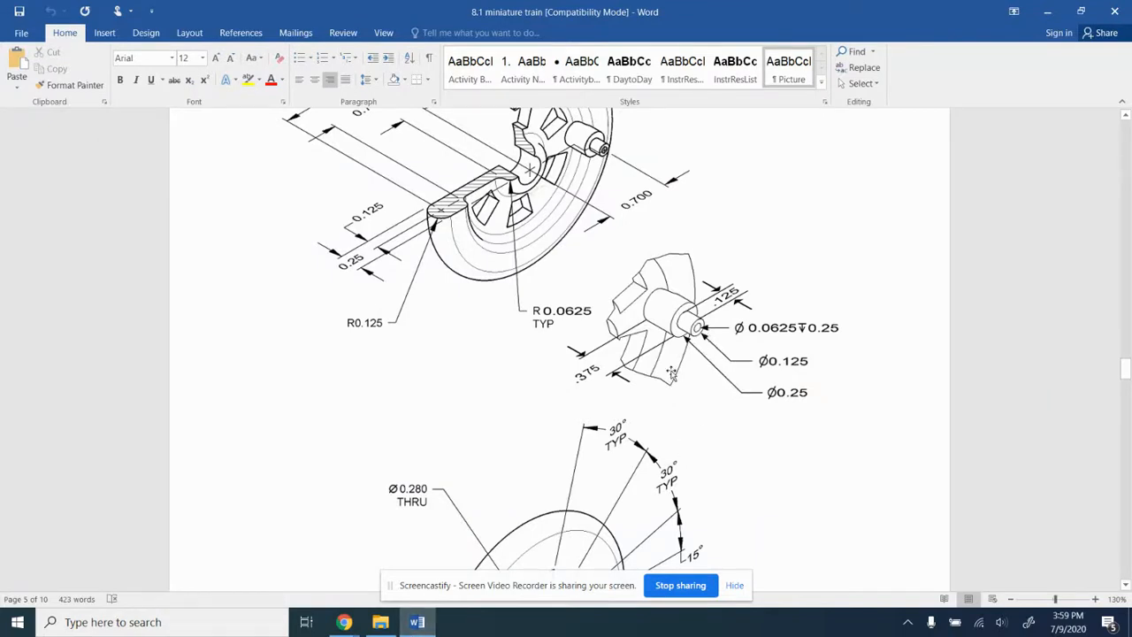
{"action": "mouse_move", "coordinate": [344, 622]}
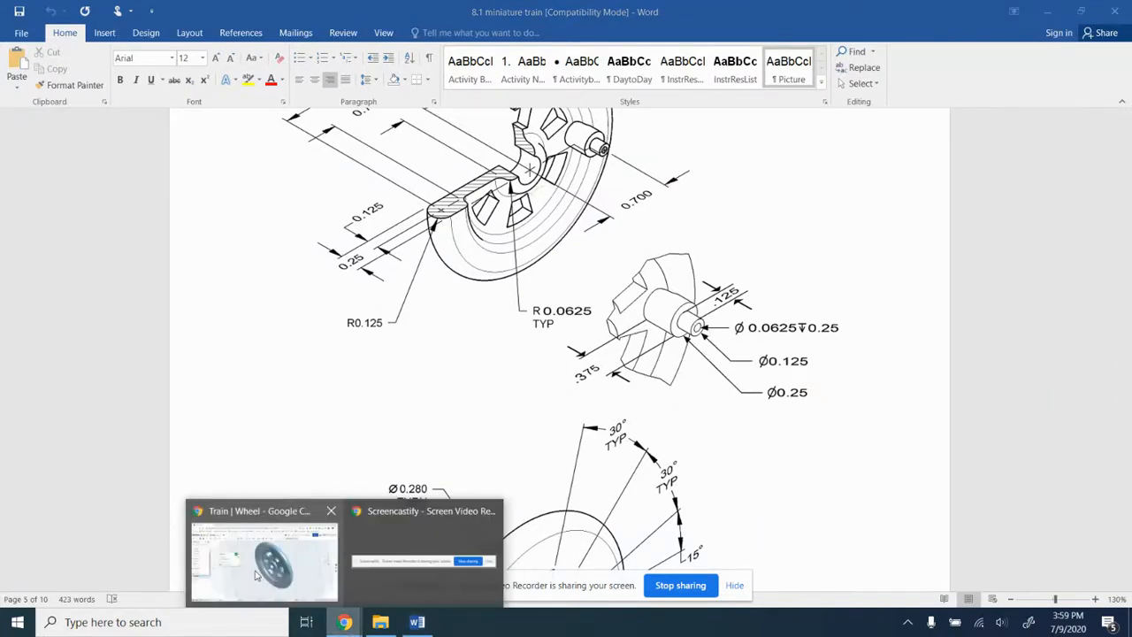
{"action": "left_click", "coordinate": [274, 535]}
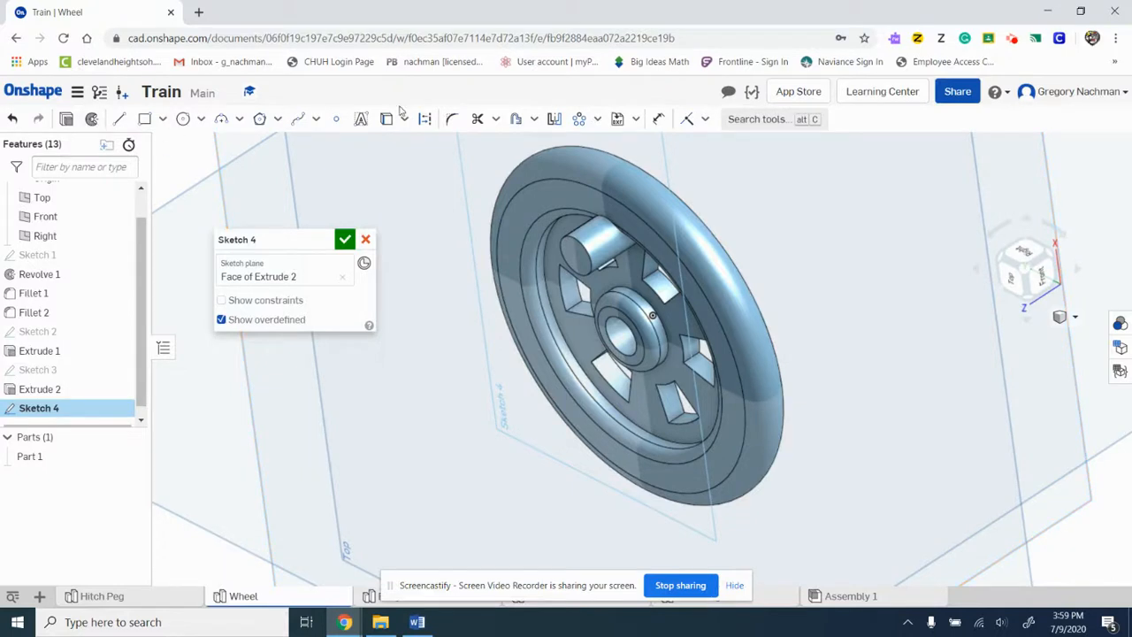
Draw a circle centred on the pin's end face and set its diameter to 0.125 in.
{"action": "left_click", "coordinate": [179, 121]}
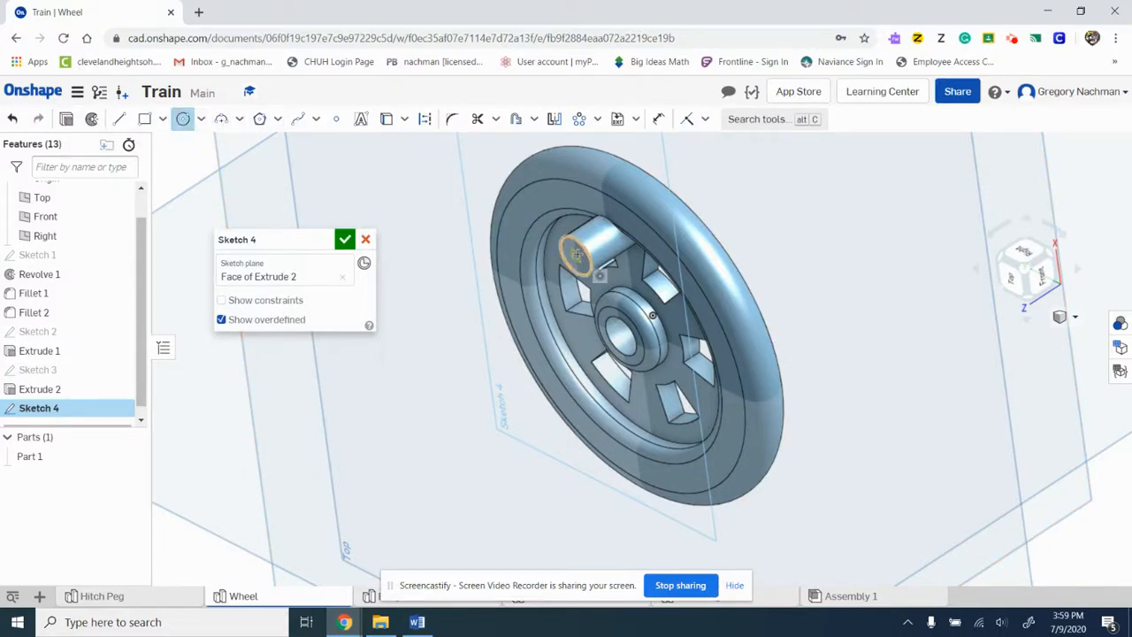
{"action": "left_click", "coordinate": [575, 256]}
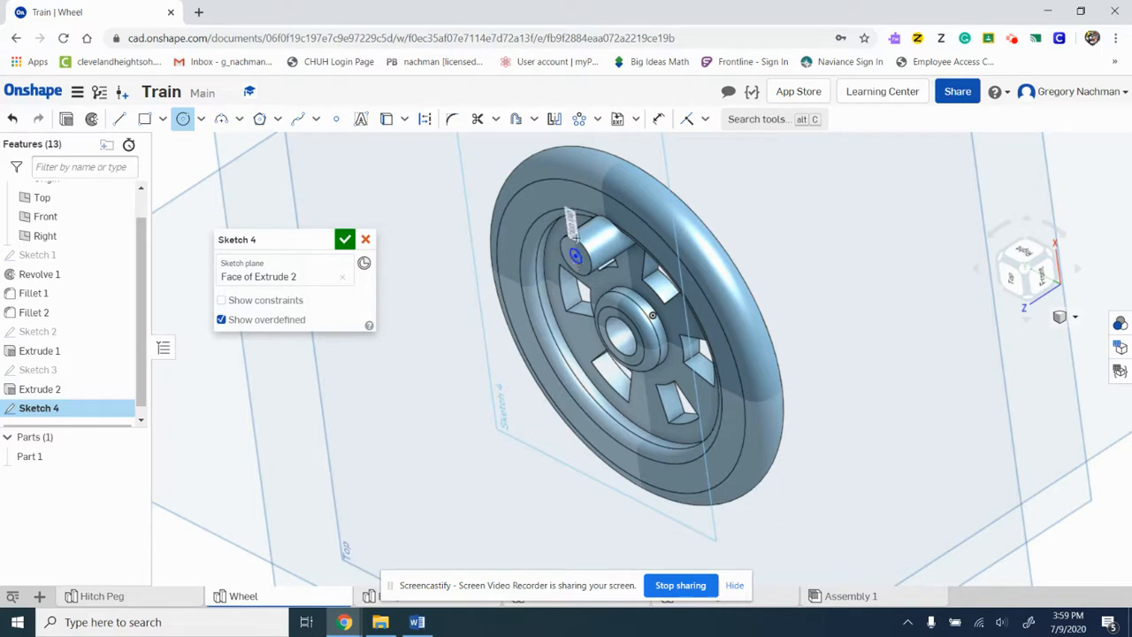
{"action": "left_click", "coordinate": [659, 119]}
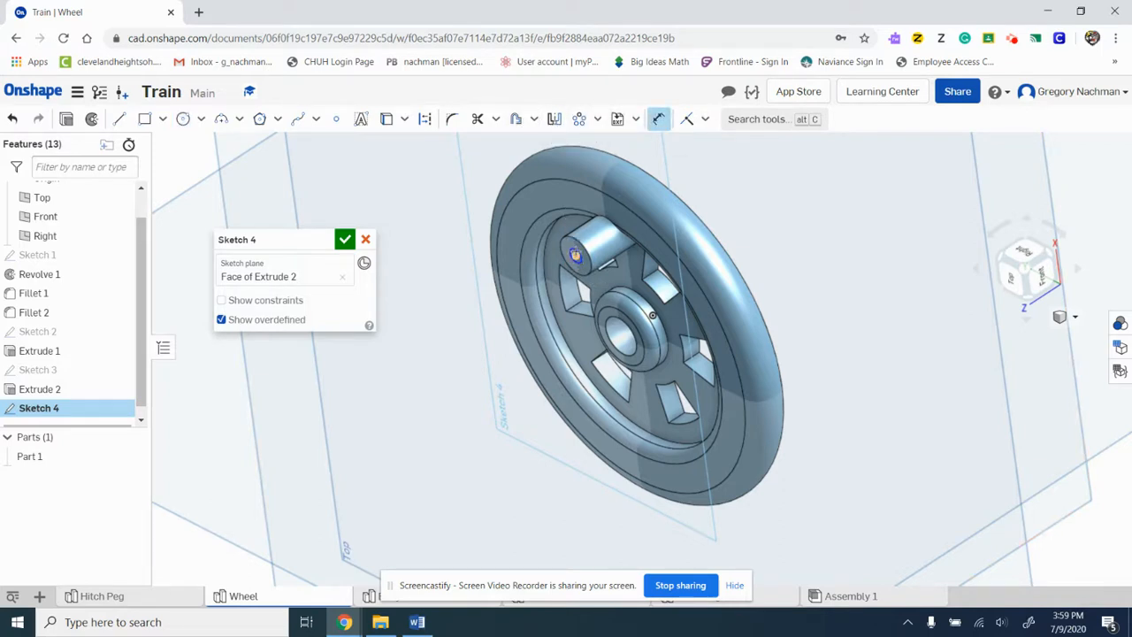
{"action": "left_click", "coordinate": [575, 254]}
{"action": "scroll", "coordinate": [620, 223], "scroll_direction": "up", "scroll_amount": 5}
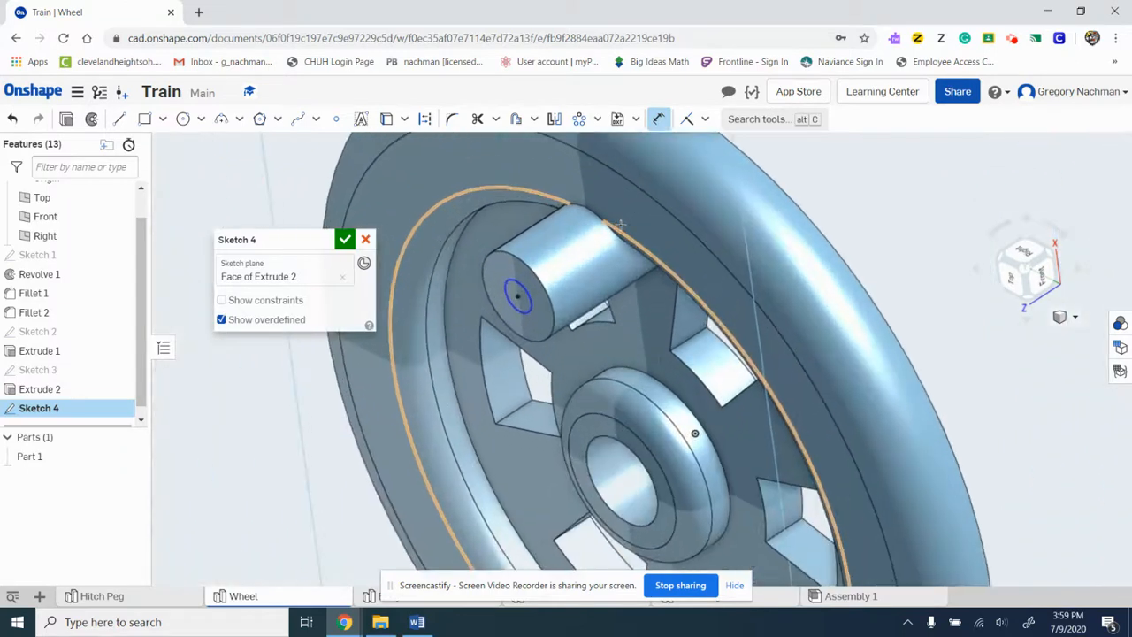
{"action": "left_click", "coordinate": [525, 288]}
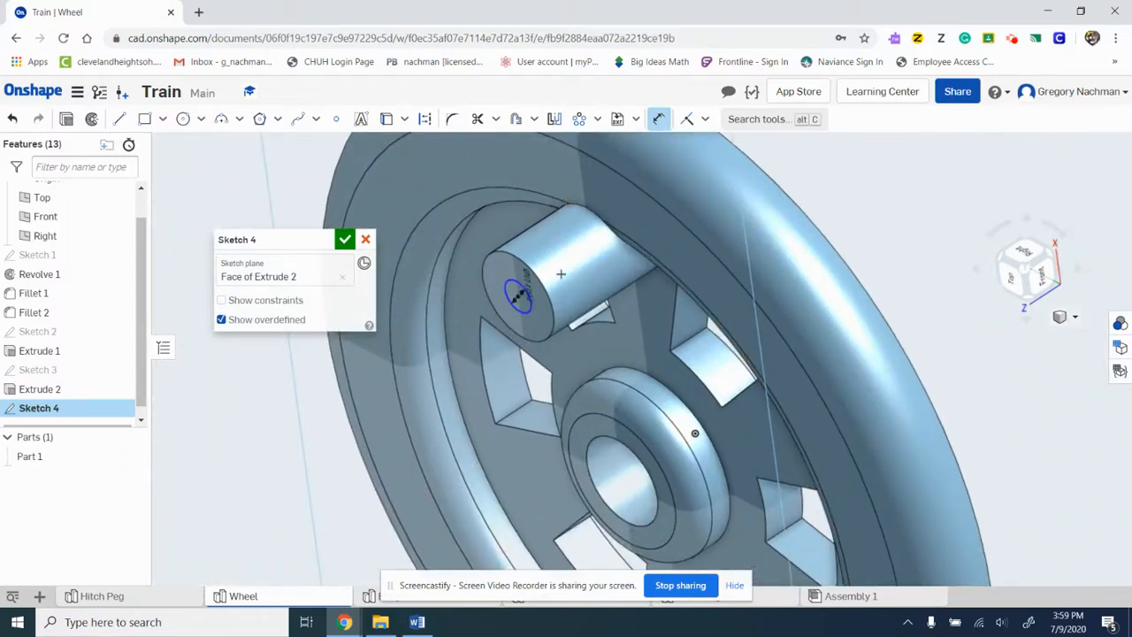
{"action": "left_click", "coordinate": [576, 254]}
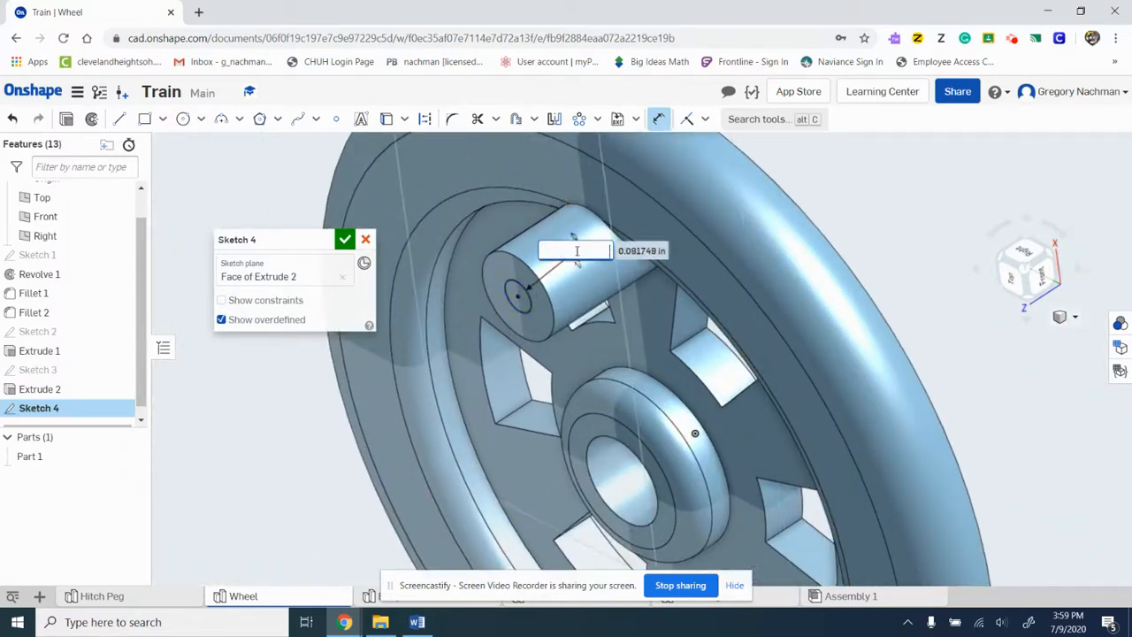
{"action": "key", "text": "Return"}
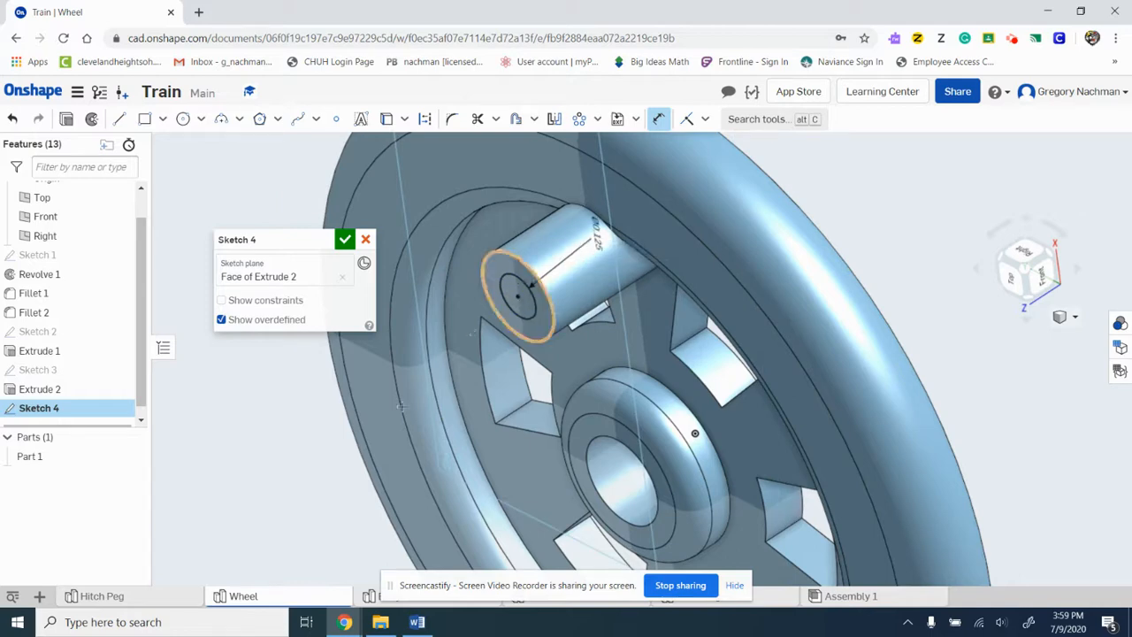
Look up the pin's hole diameter in the Word drawing and draw a concentric circle about 0.08 in in diameter inside the 0.125 in circle.
{"action": "left_click", "coordinate": [418, 622]}
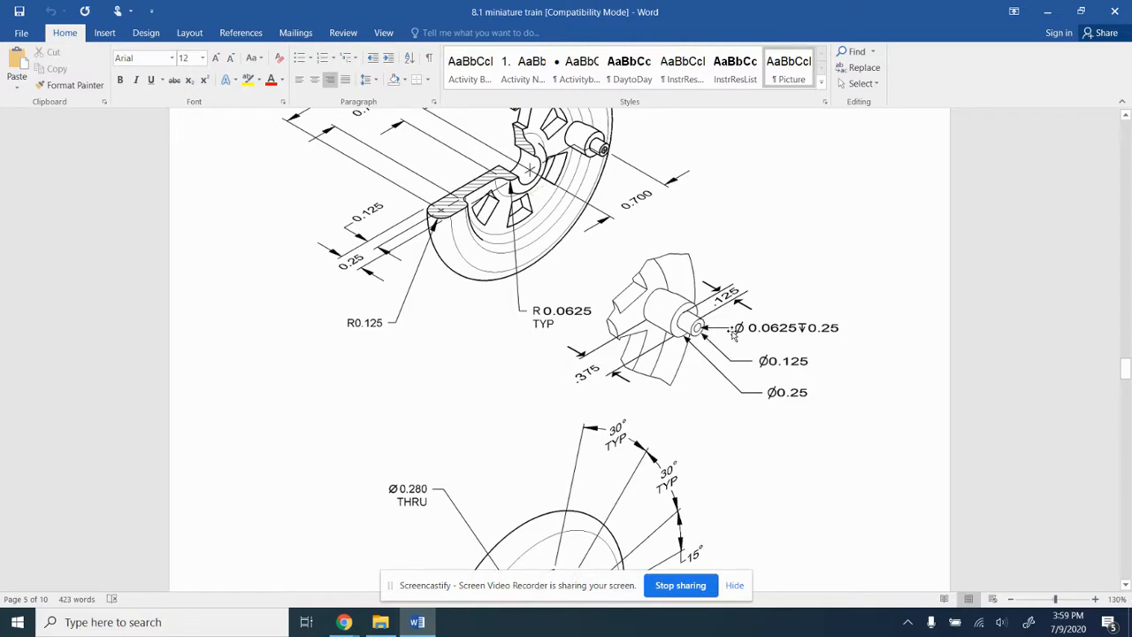
{"action": "left_click", "coordinate": [329, 610]}
{"action": "left_click", "coordinate": [327, 603]}
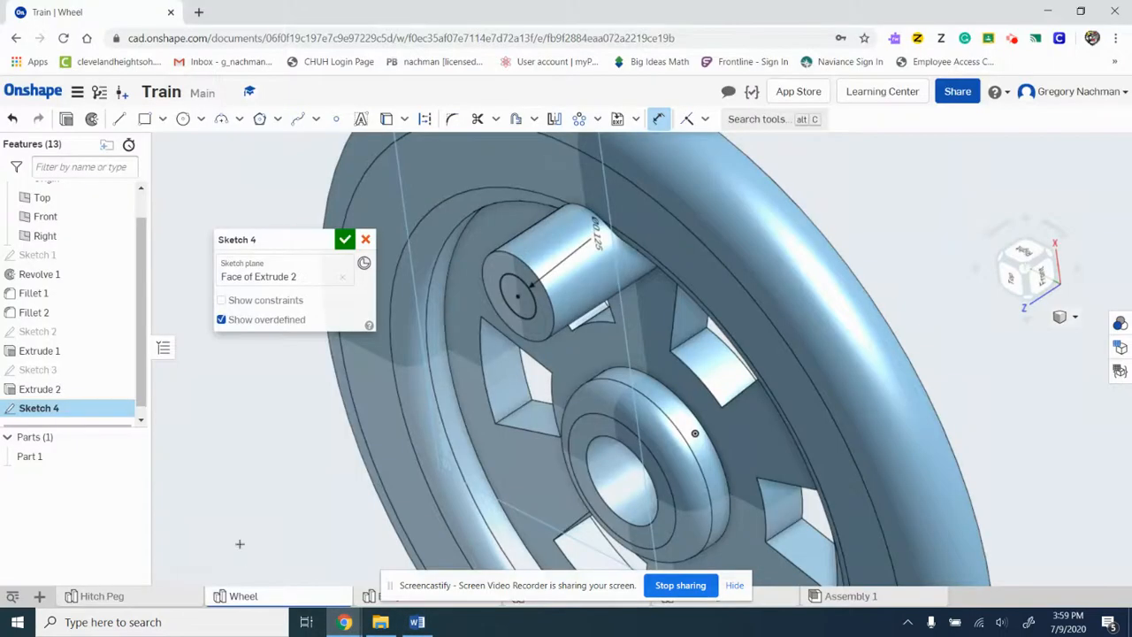
{"action": "left_click", "coordinate": [184, 119]}
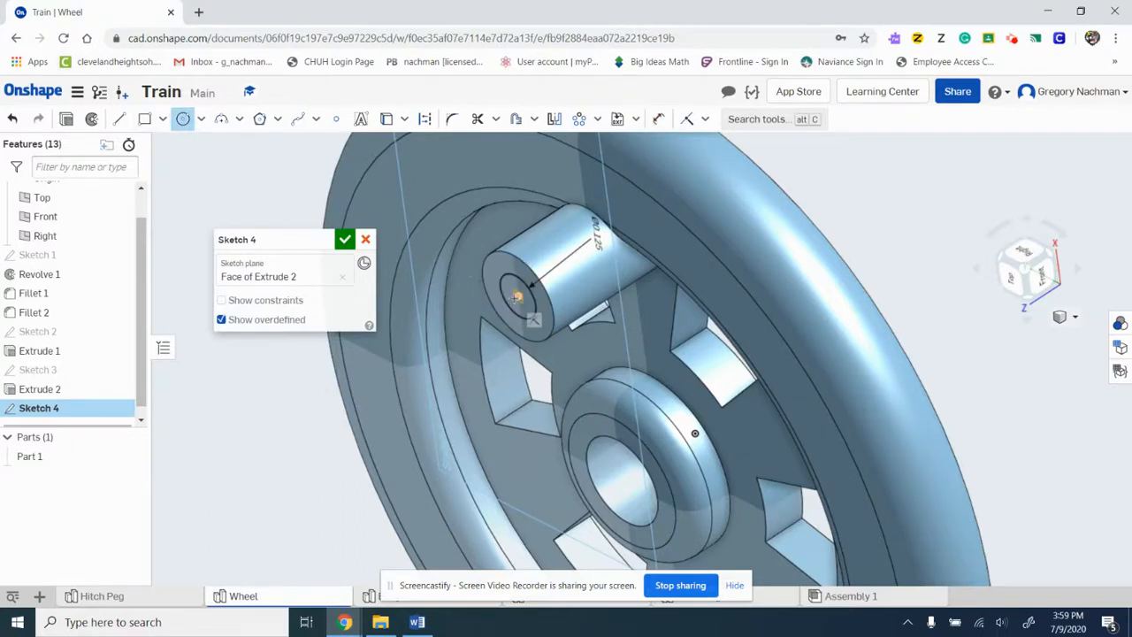
{"action": "left_click", "coordinate": [518, 297]}
{"action": "left_click", "coordinate": [510, 301]}
{"action": "left_click", "coordinate": [662, 121]}
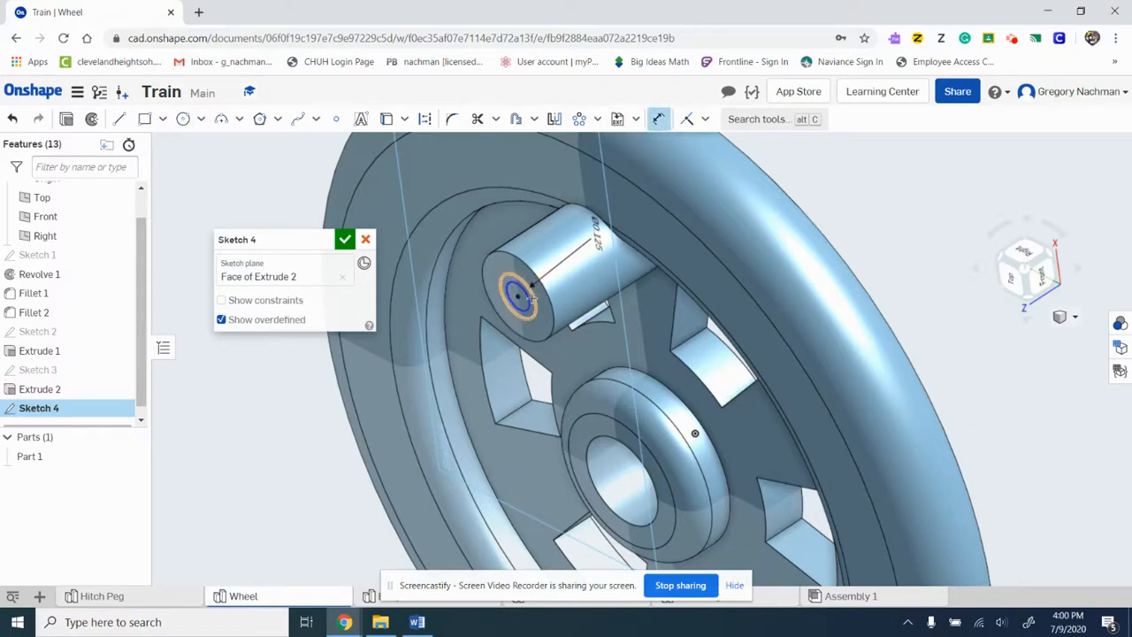
{"action": "left_click", "coordinate": [553, 381]}
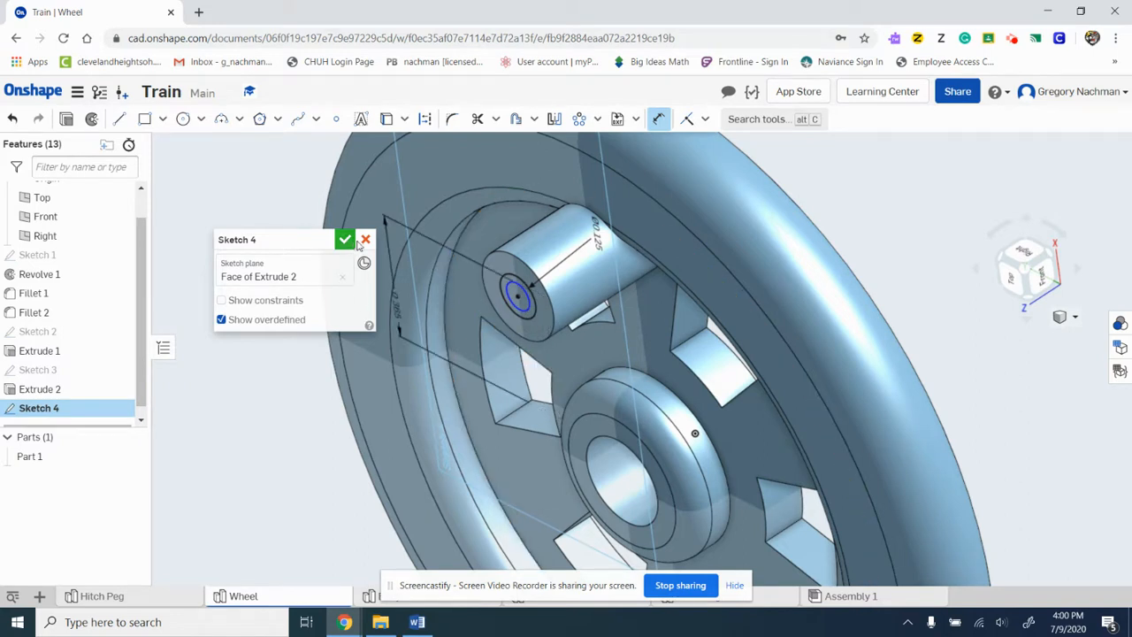
{"action": "left_click", "coordinate": [659, 119]}
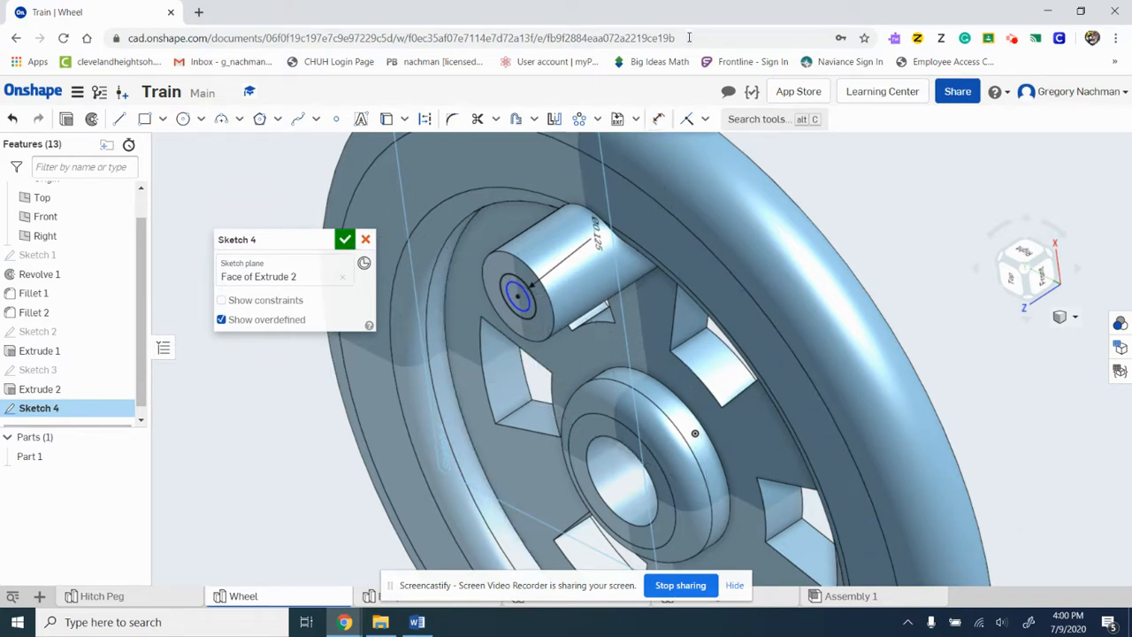
Set the inner circle's diameter to 0.0625 in and accept the sketch.
{"action": "left_click", "coordinate": [658, 119]}
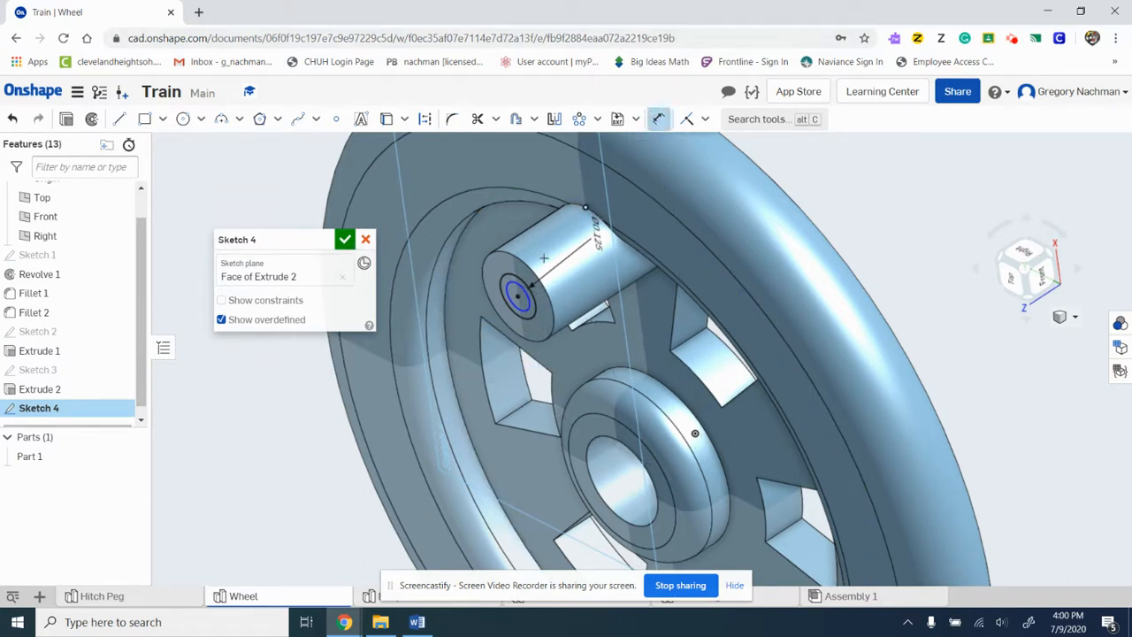
{"action": "left_click", "coordinate": [529, 300]}
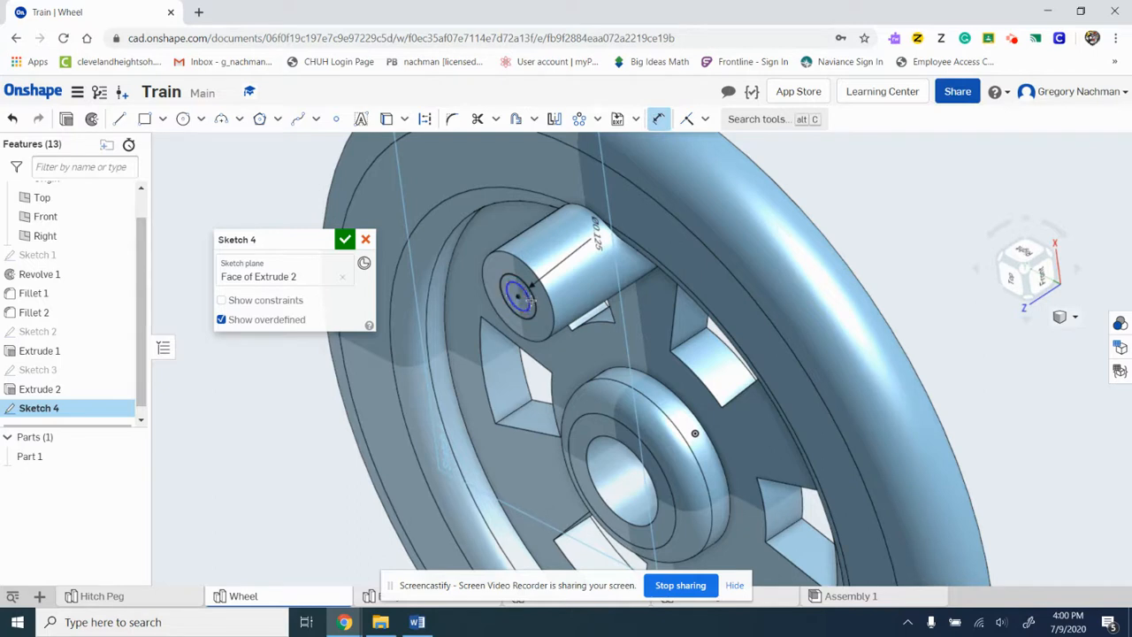
{"action": "left_click", "coordinate": [575, 363]}
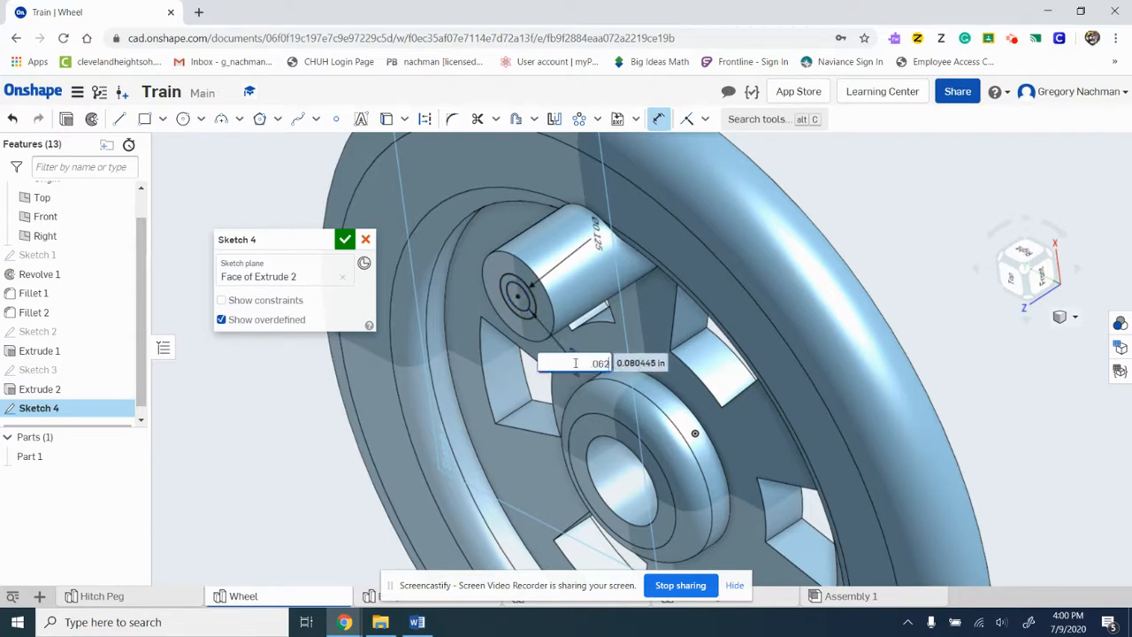
{"action": "type", "text": ".0625"}
{"action": "key", "text": "Return"}
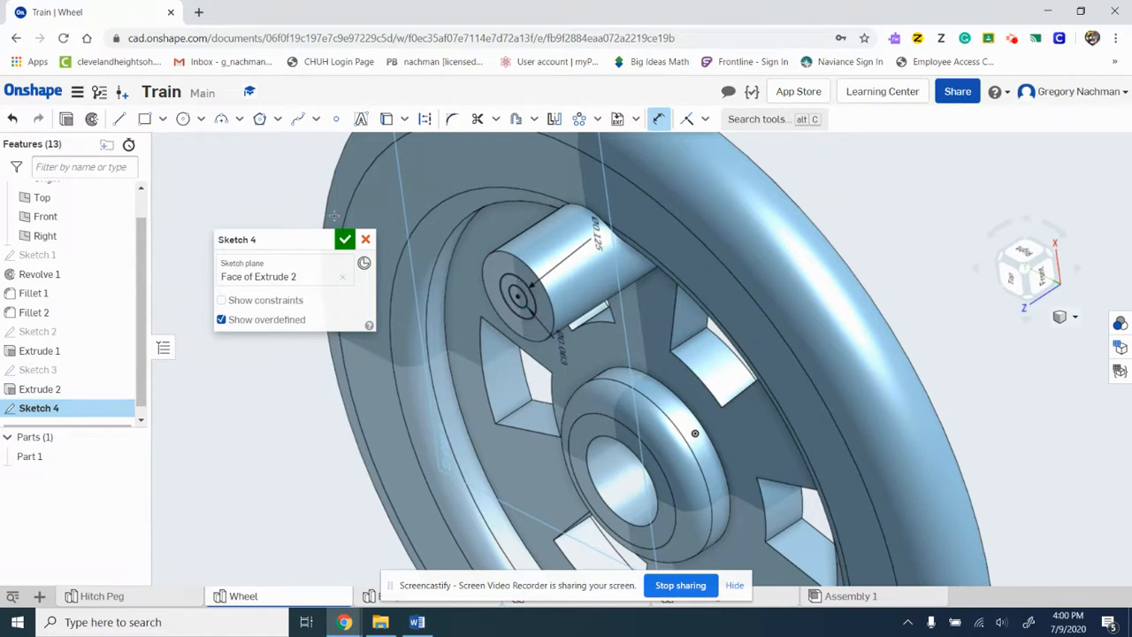
{"action": "left_click", "coordinate": [345, 240]}
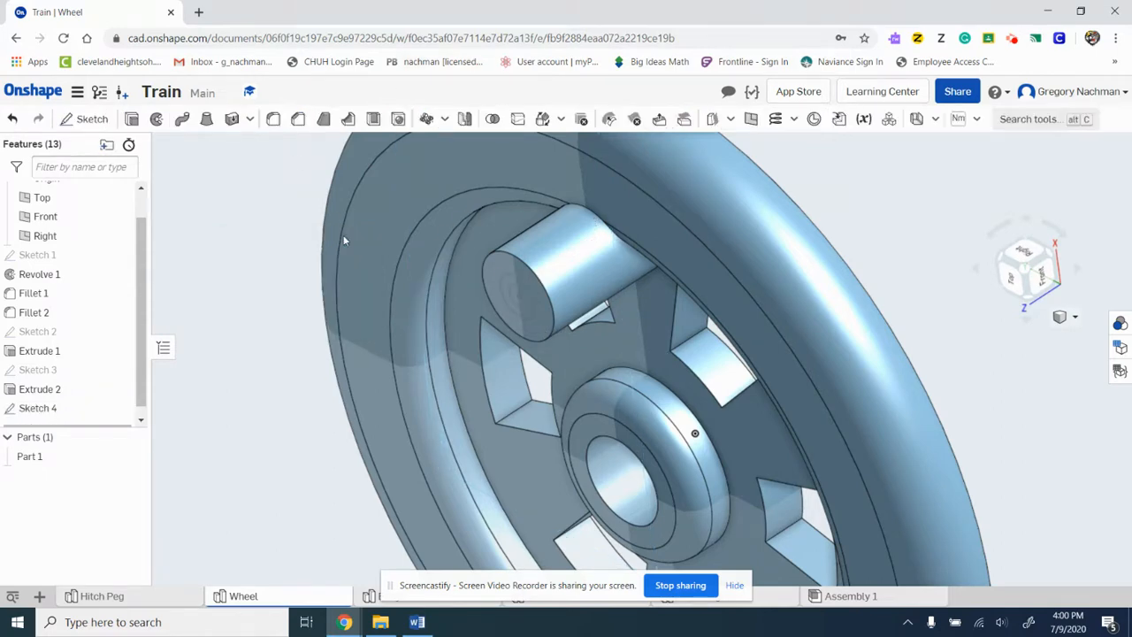
Extrude the ring between the two circles 0.125 in as an Add, checking the depth in the Word drawing, and accept it.
{"action": "left_click", "coordinate": [131, 118]}
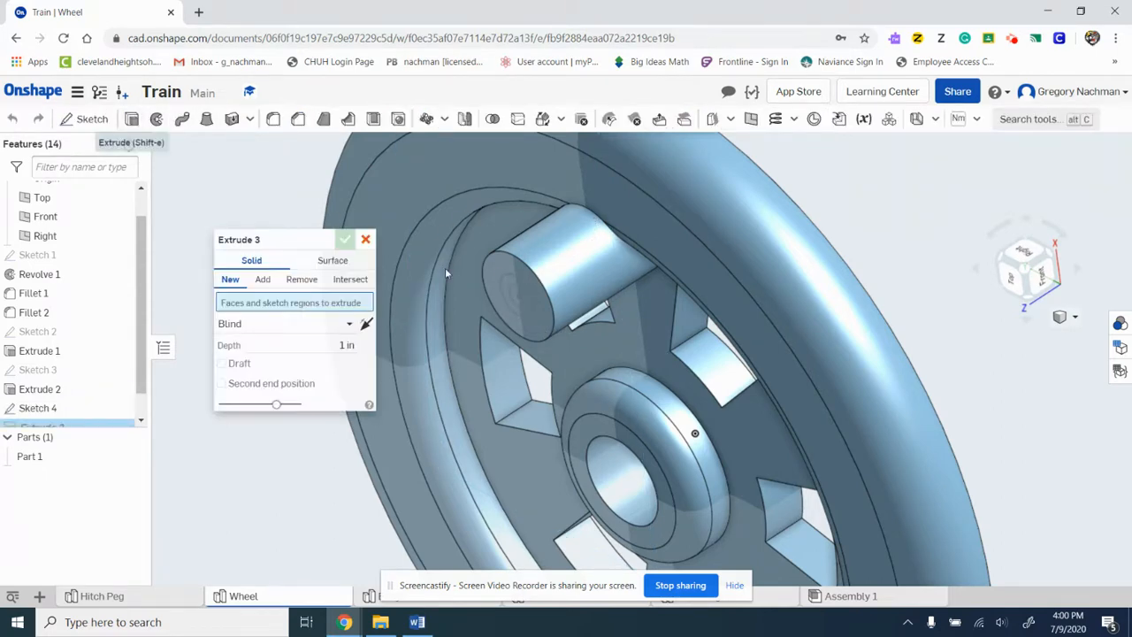
{"action": "left_click", "coordinate": [506, 290]}
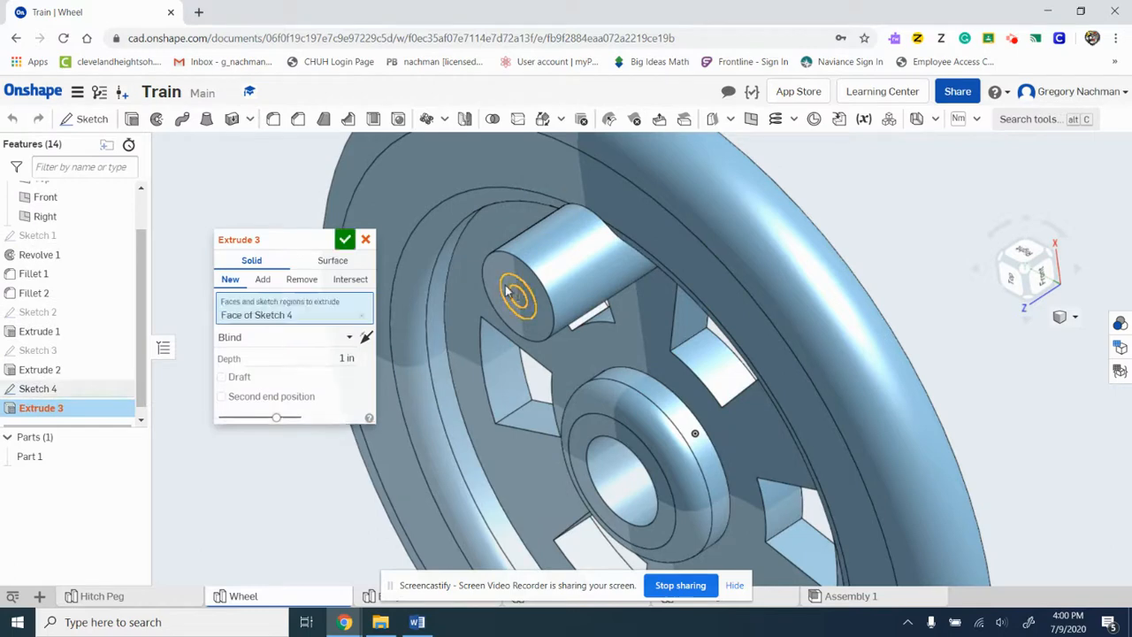
{"action": "left_click", "coordinate": [417, 623]}
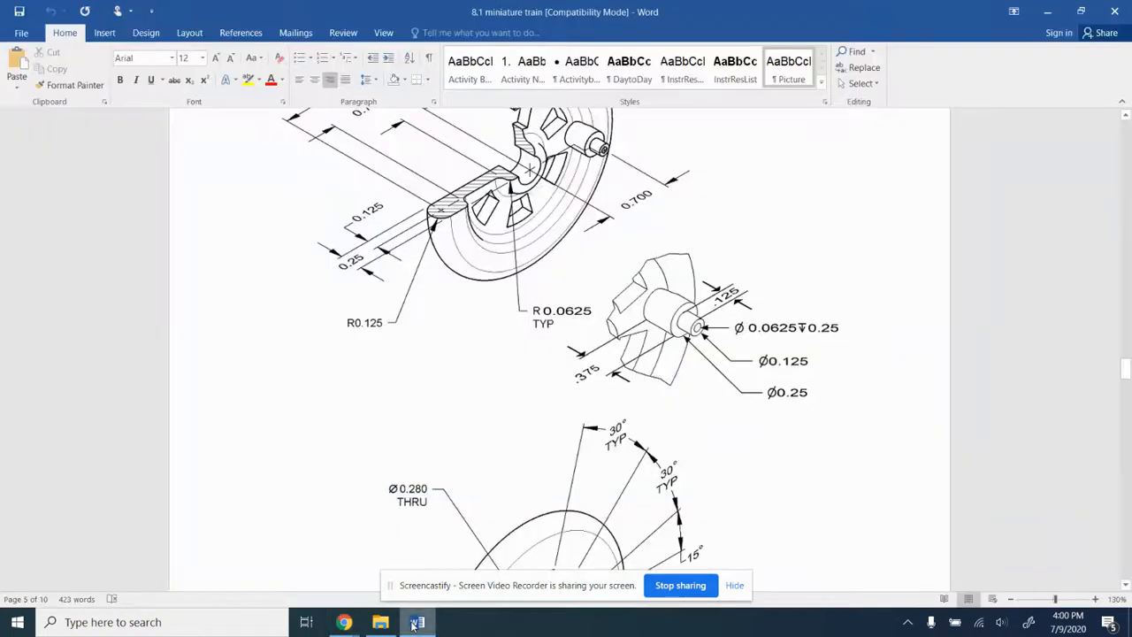
{"action": "left_click", "coordinate": [417, 622]}
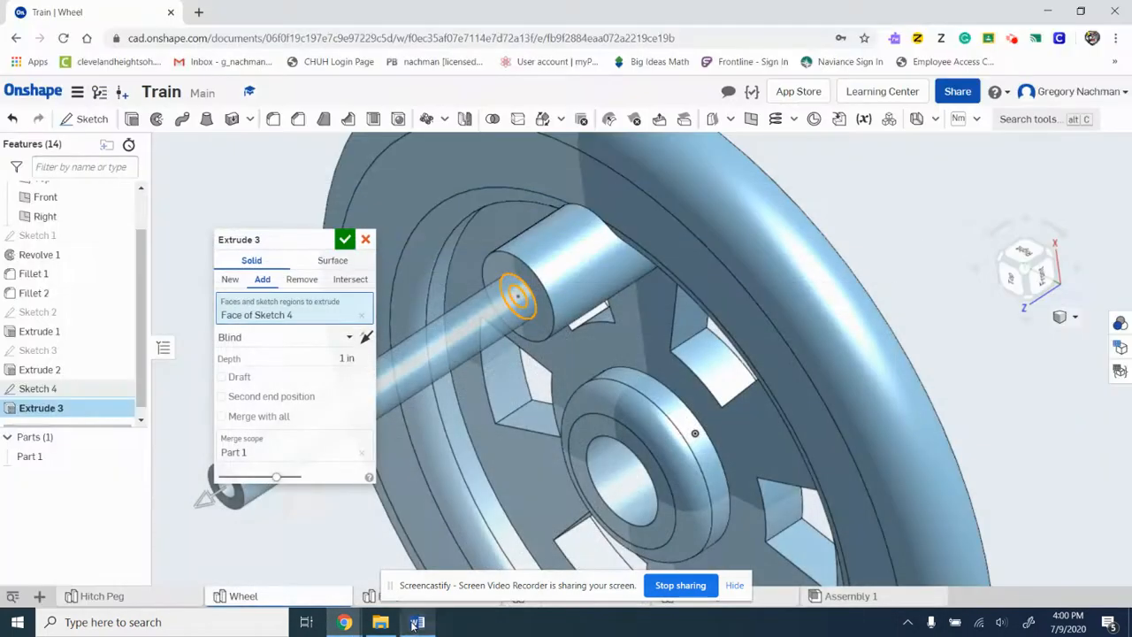
{"action": "left_click", "coordinate": [327, 357]}
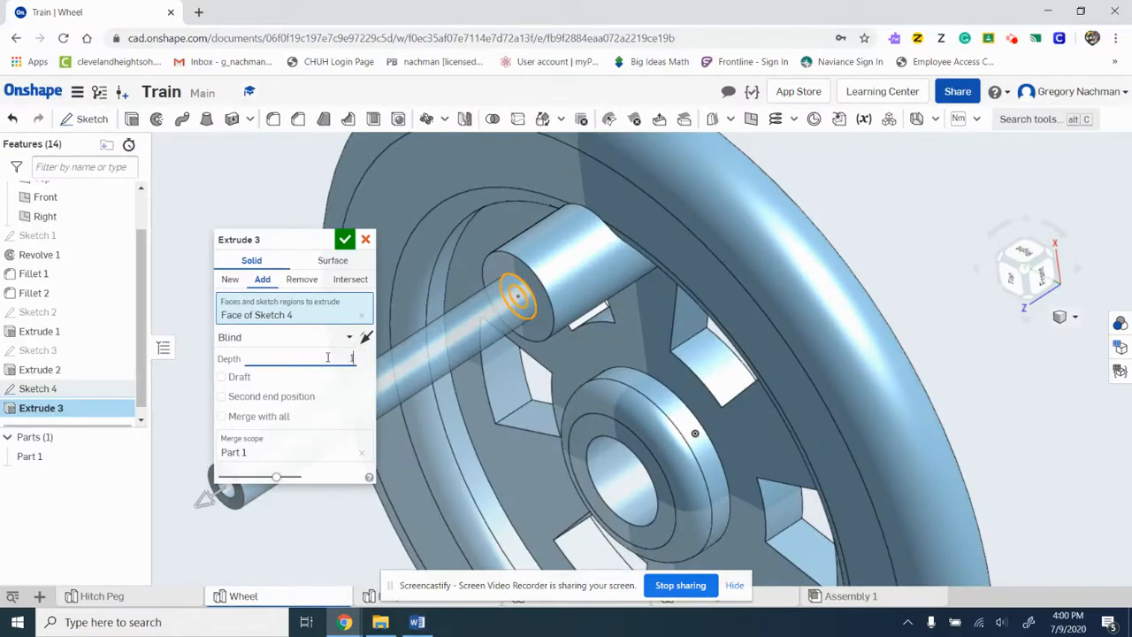
{"action": "type", "text": "125"}
{"action": "left_click", "coordinate": [344, 239]}
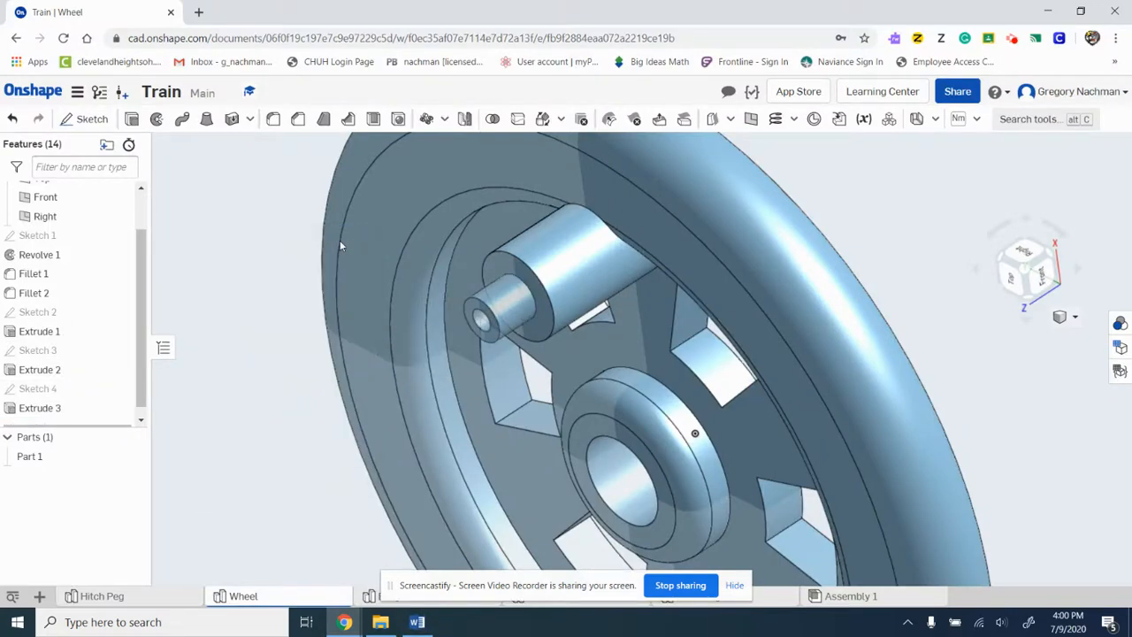
{"action": "right_click_drag", "start_coordinate": [802, 255], "coordinate": [859, 182]}
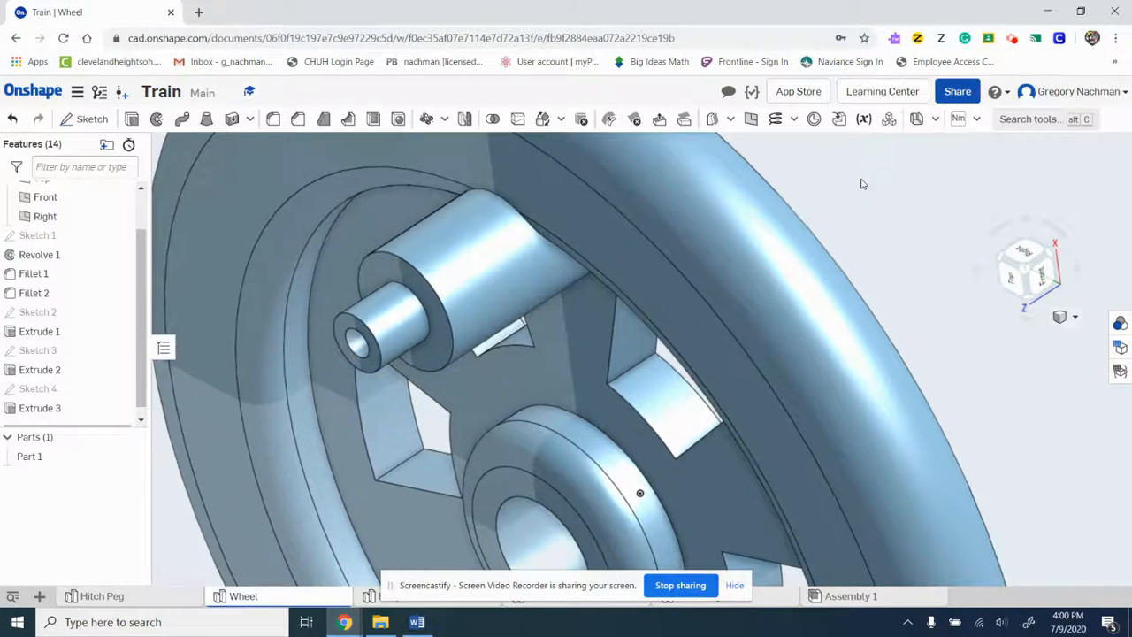
{"action": "scroll", "coordinate": [859, 182], "scroll_direction": "down", "scroll_amount": 5}
{"action": "scroll", "coordinate": [863, 184], "scroll_direction": "up", "scroll_amount": 2}
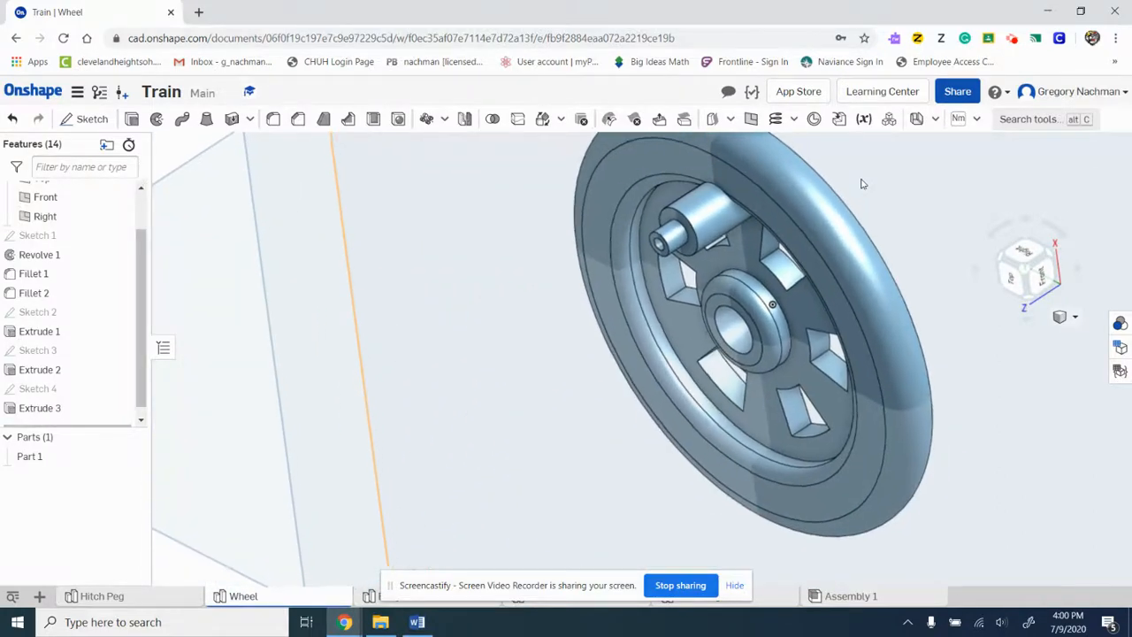
{"action": "scroll", "coordinate": [864, 184], "scroll_direction": "down", "scroll_amount": 3}
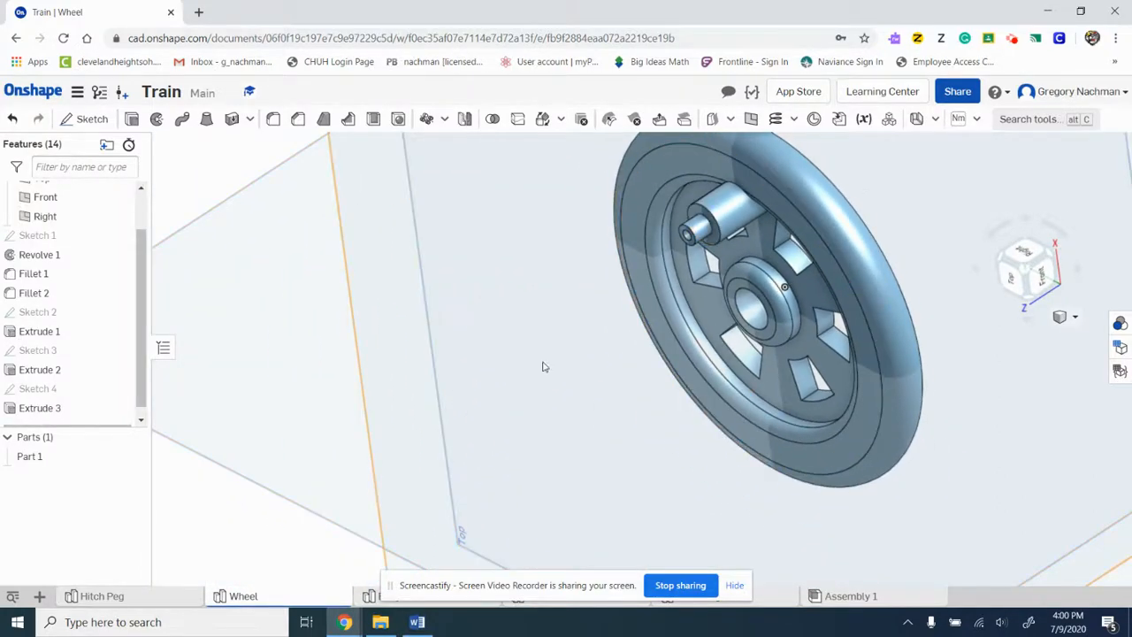